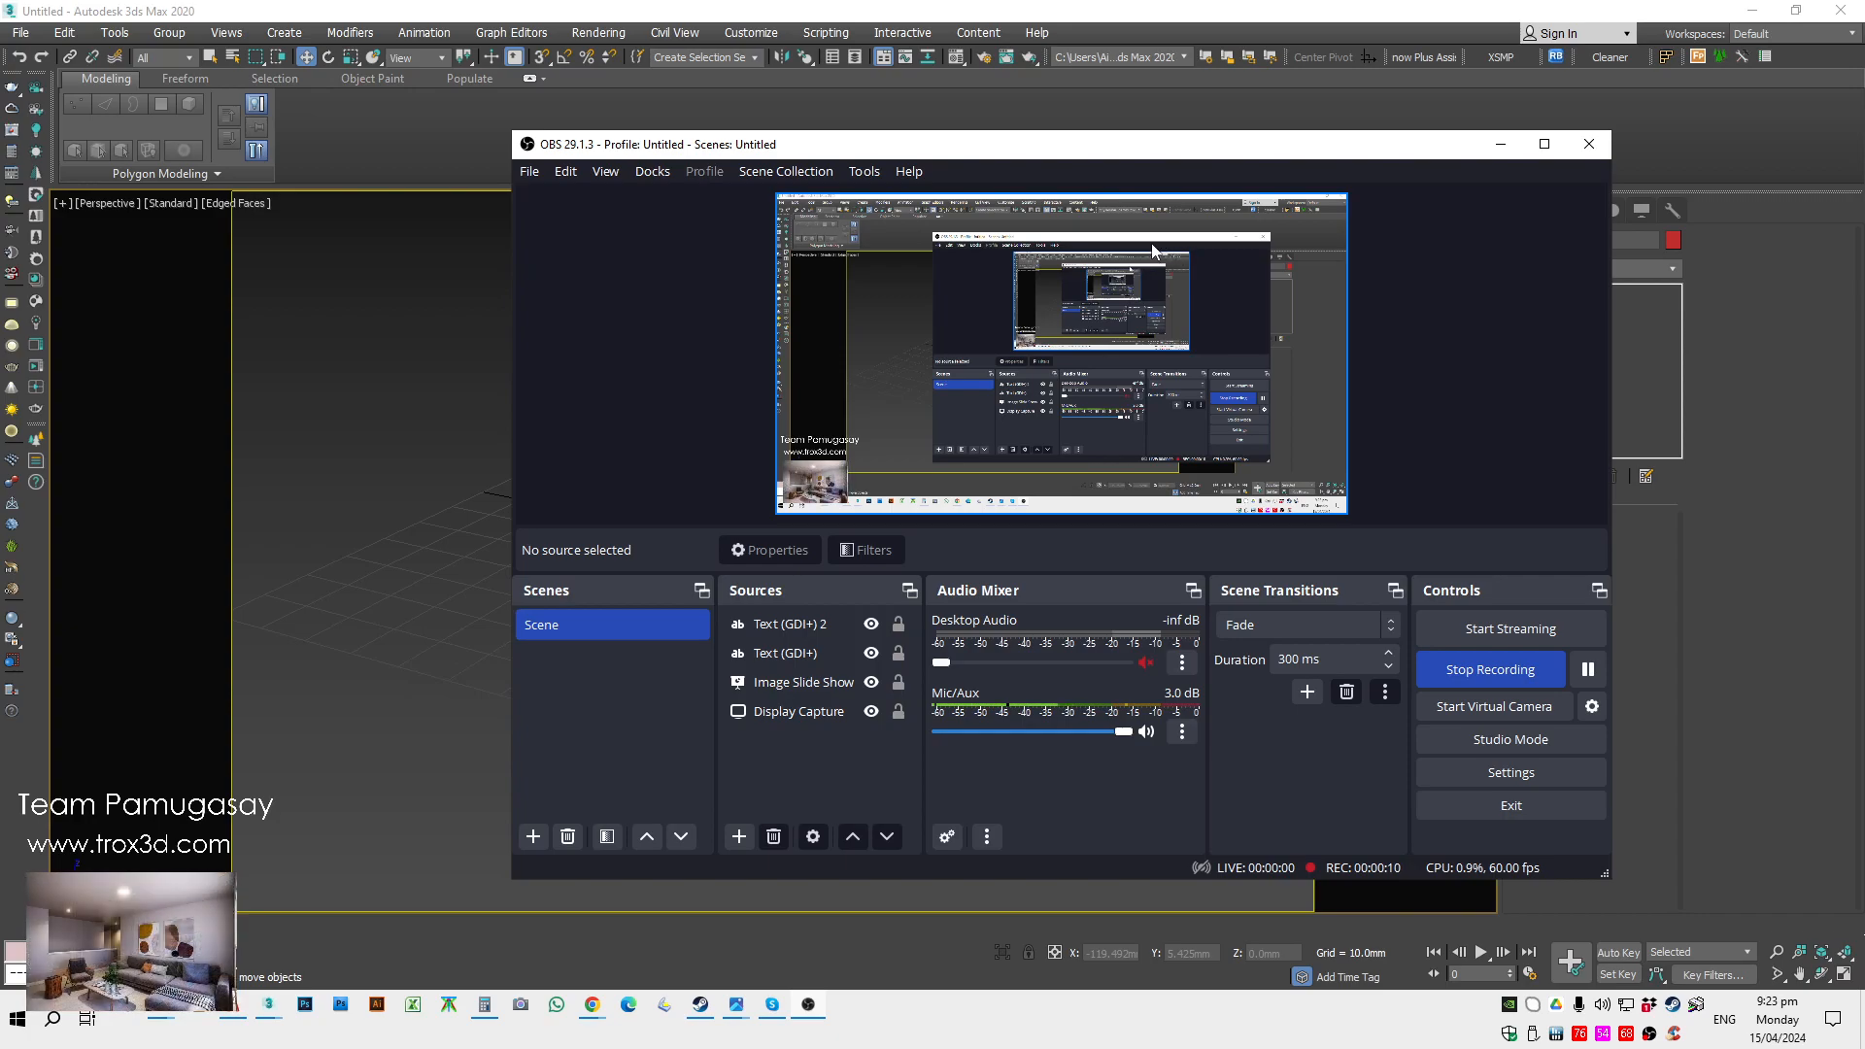
Draw a Standard Primitives box on the ground grid, about 246 mm wide and 128 mm high
click(1081, 9)
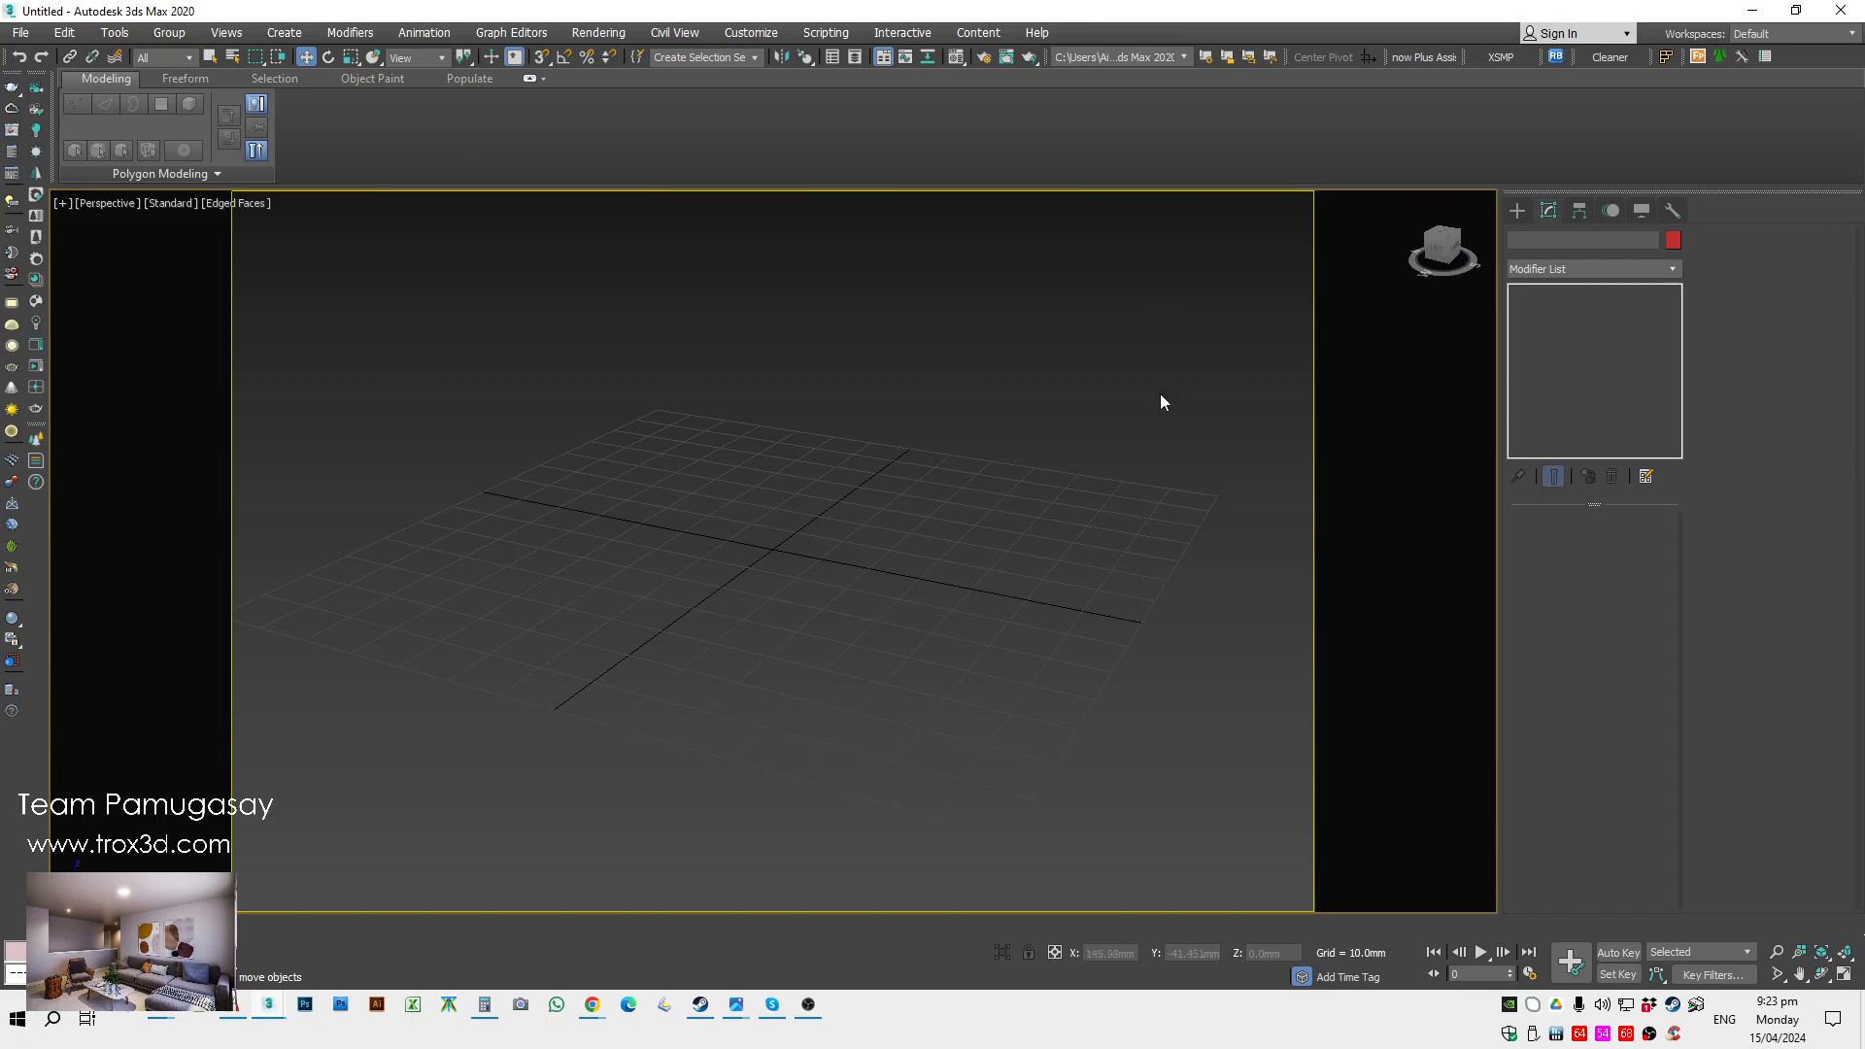
middle_drag(849, 592, 990, 568)
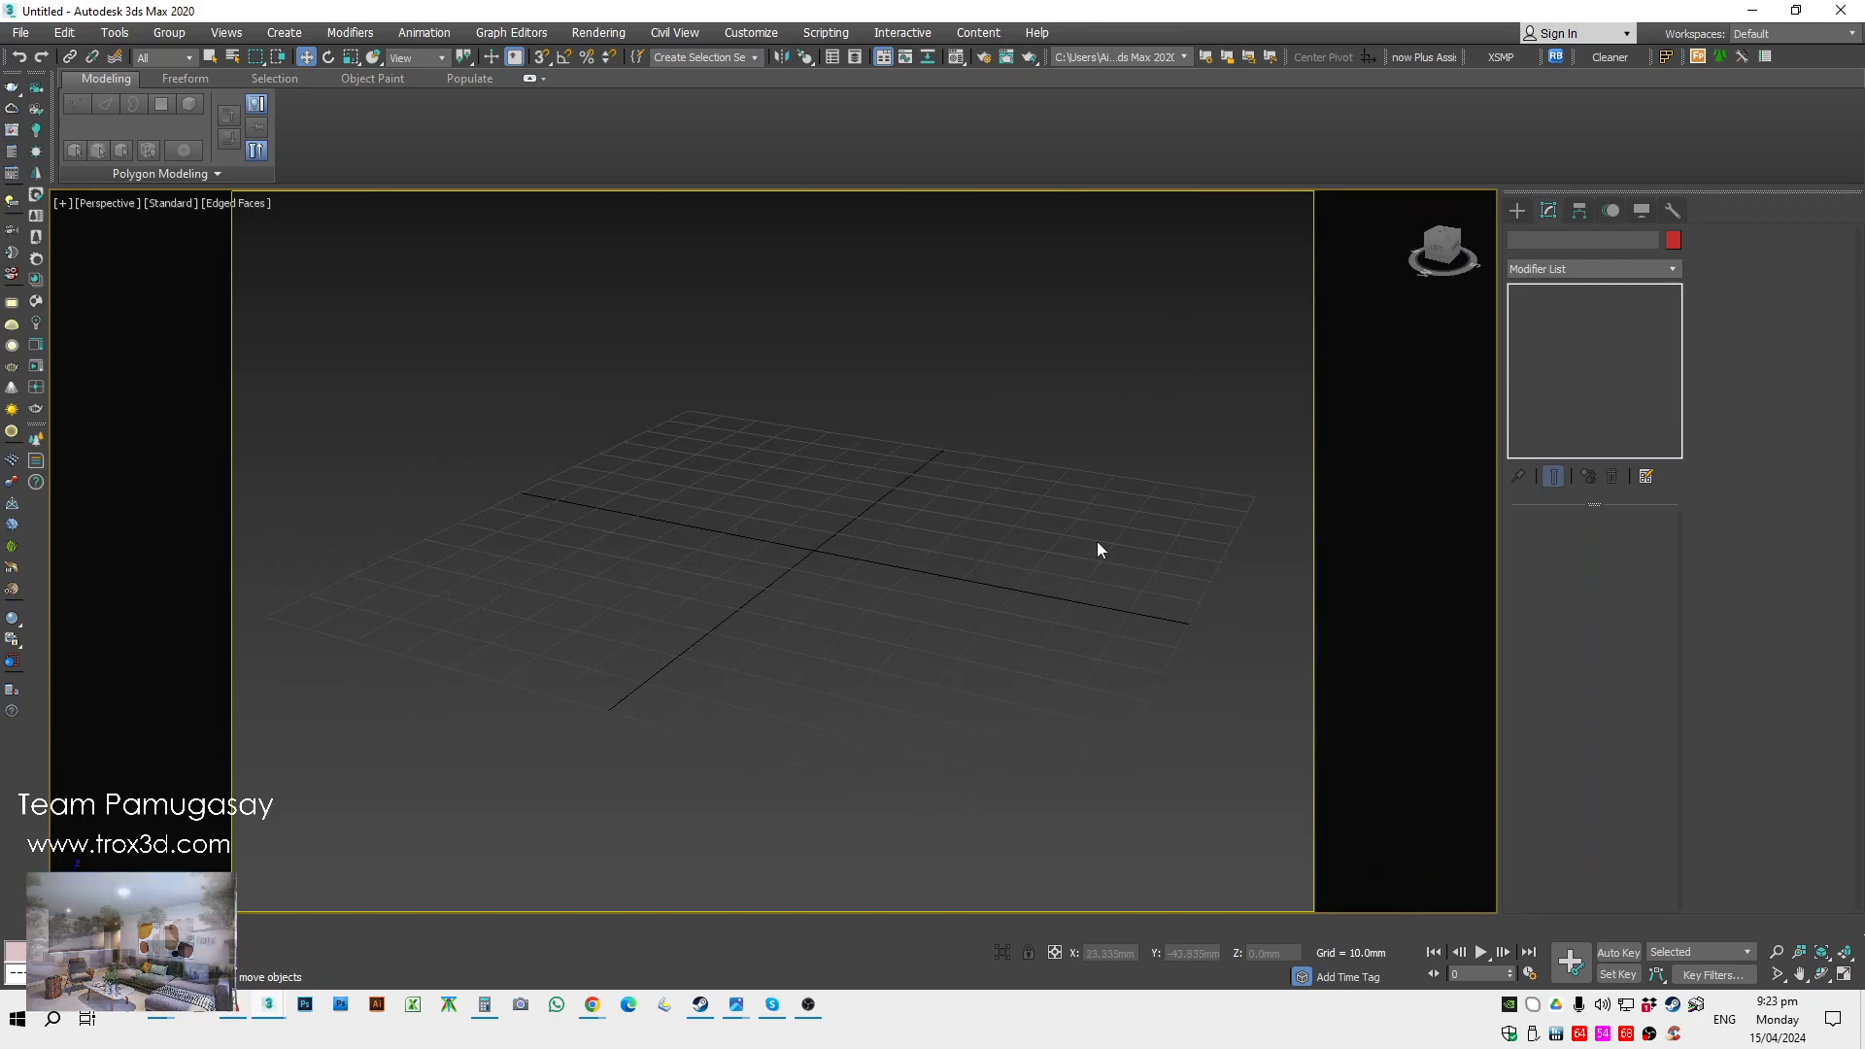
click(1516, 209)
click(1539, 267)
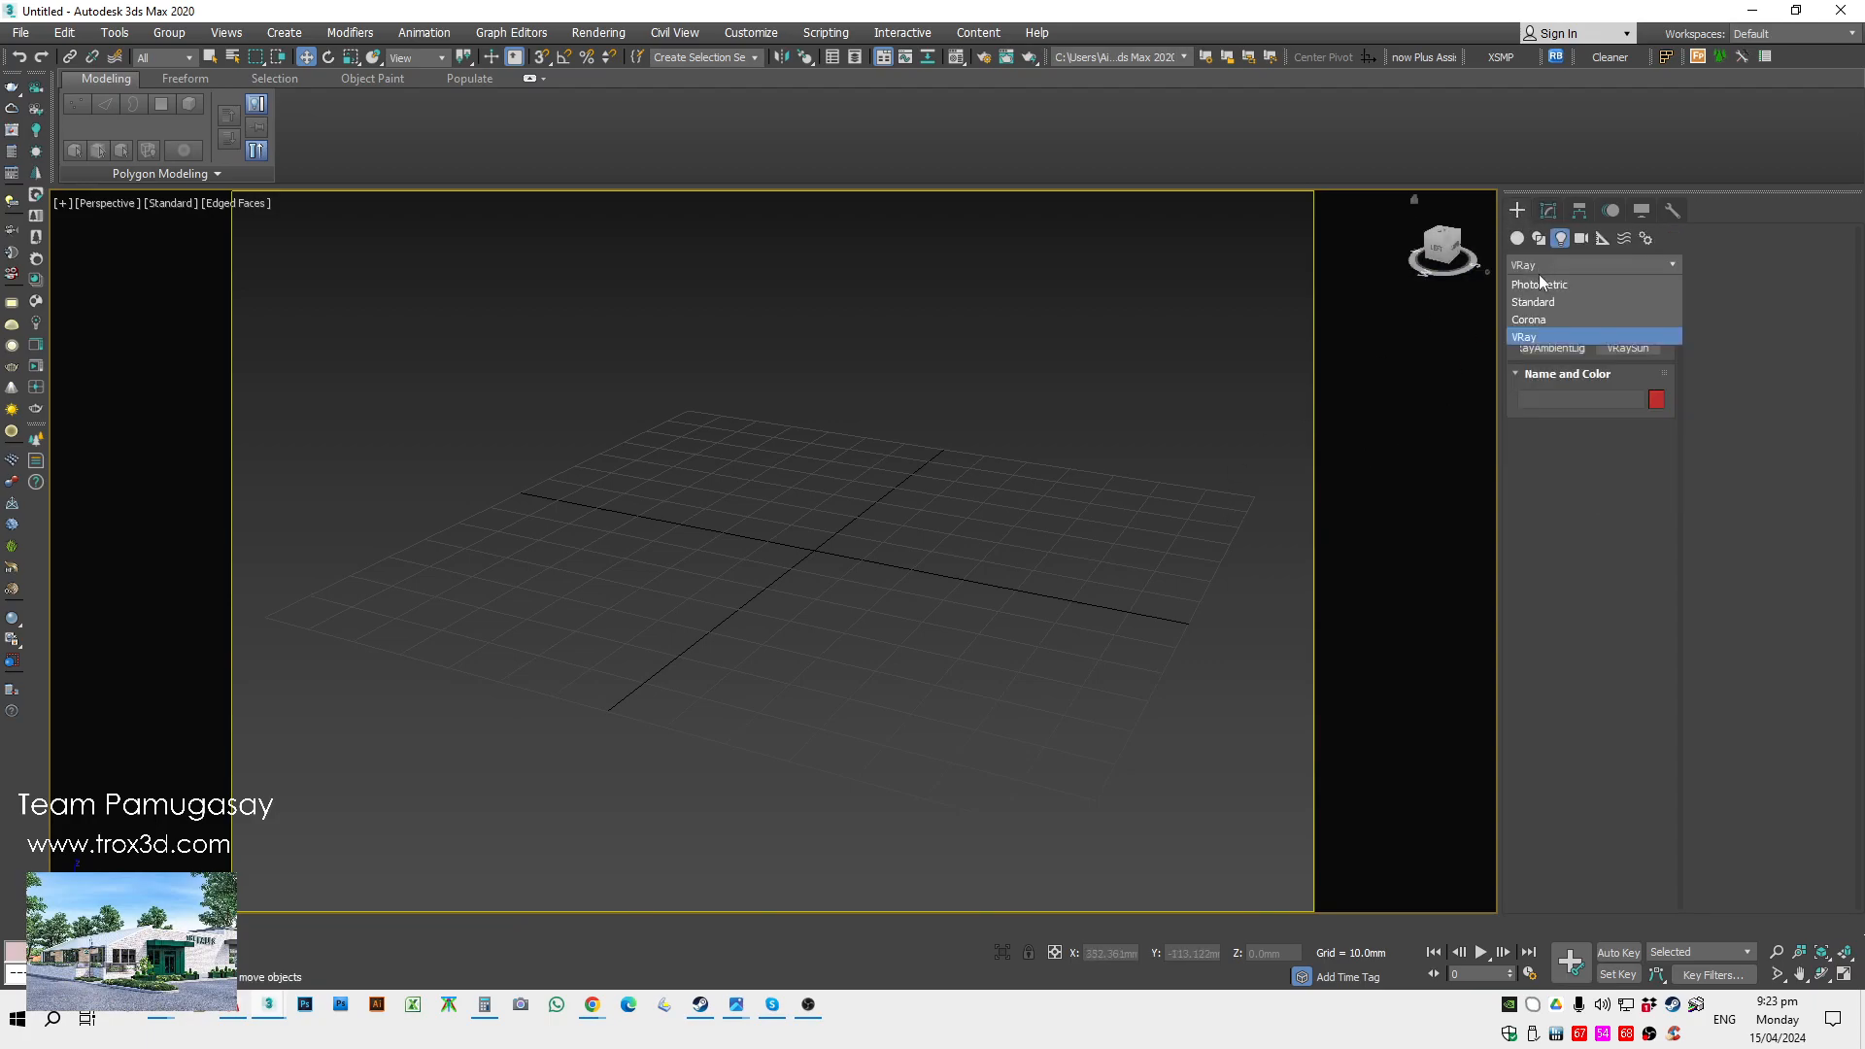
click(1517, 238)
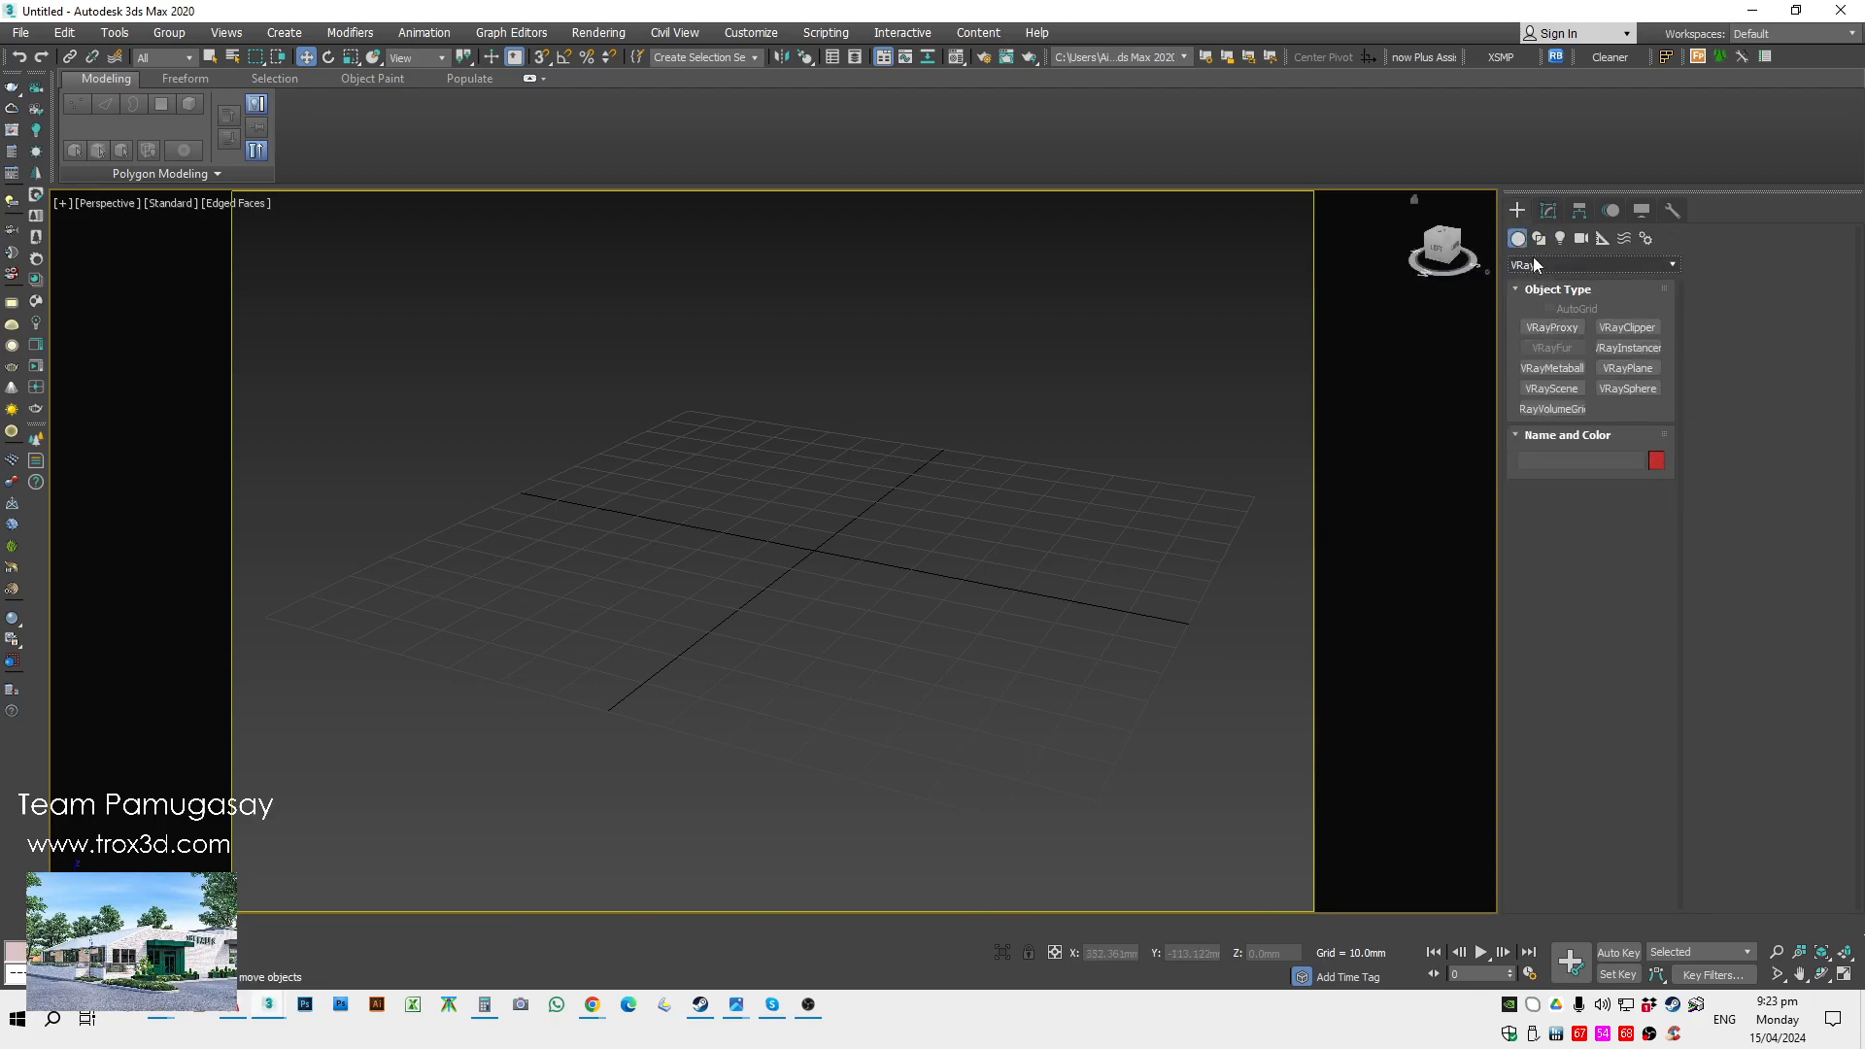
click(1536, 262)
click(1534, 280)
click(1551, 327)
drag(1007, 466, 351, 565)
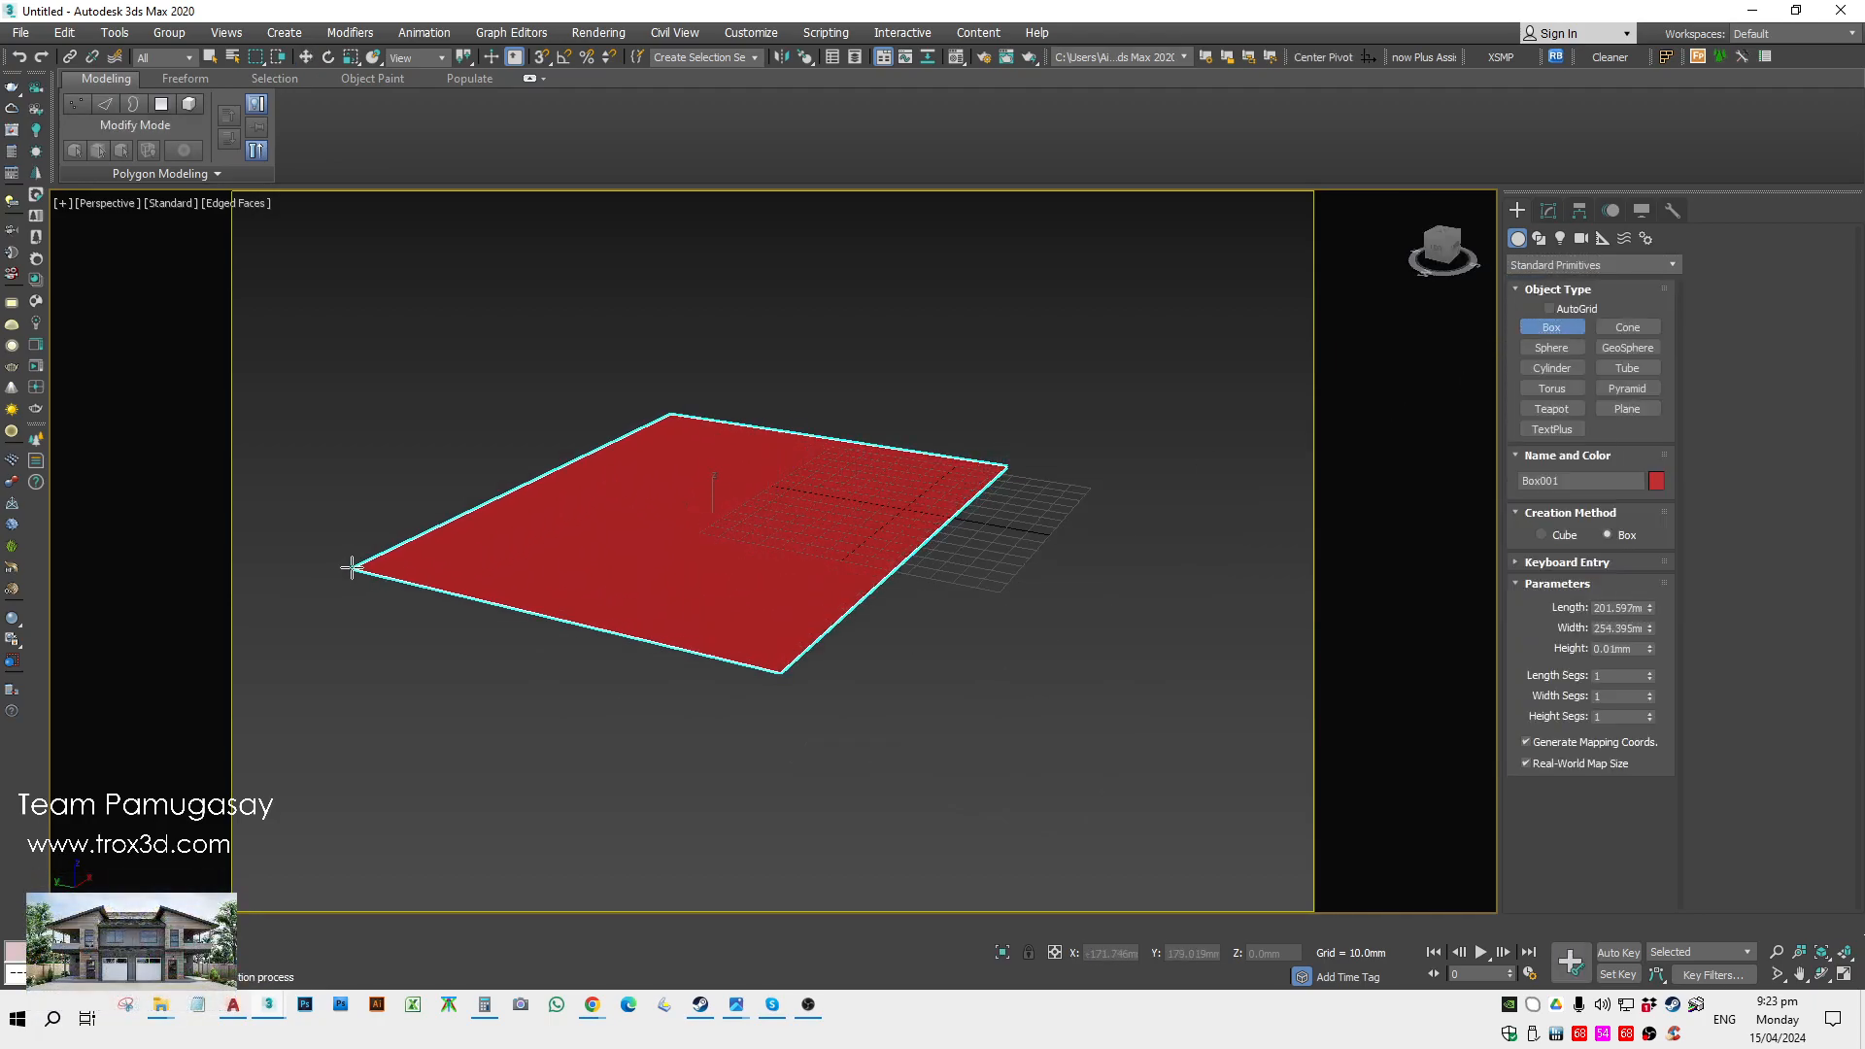
Set the box's length, width and height to 5000 mm each and leave box creation
double_click(1616, 608)
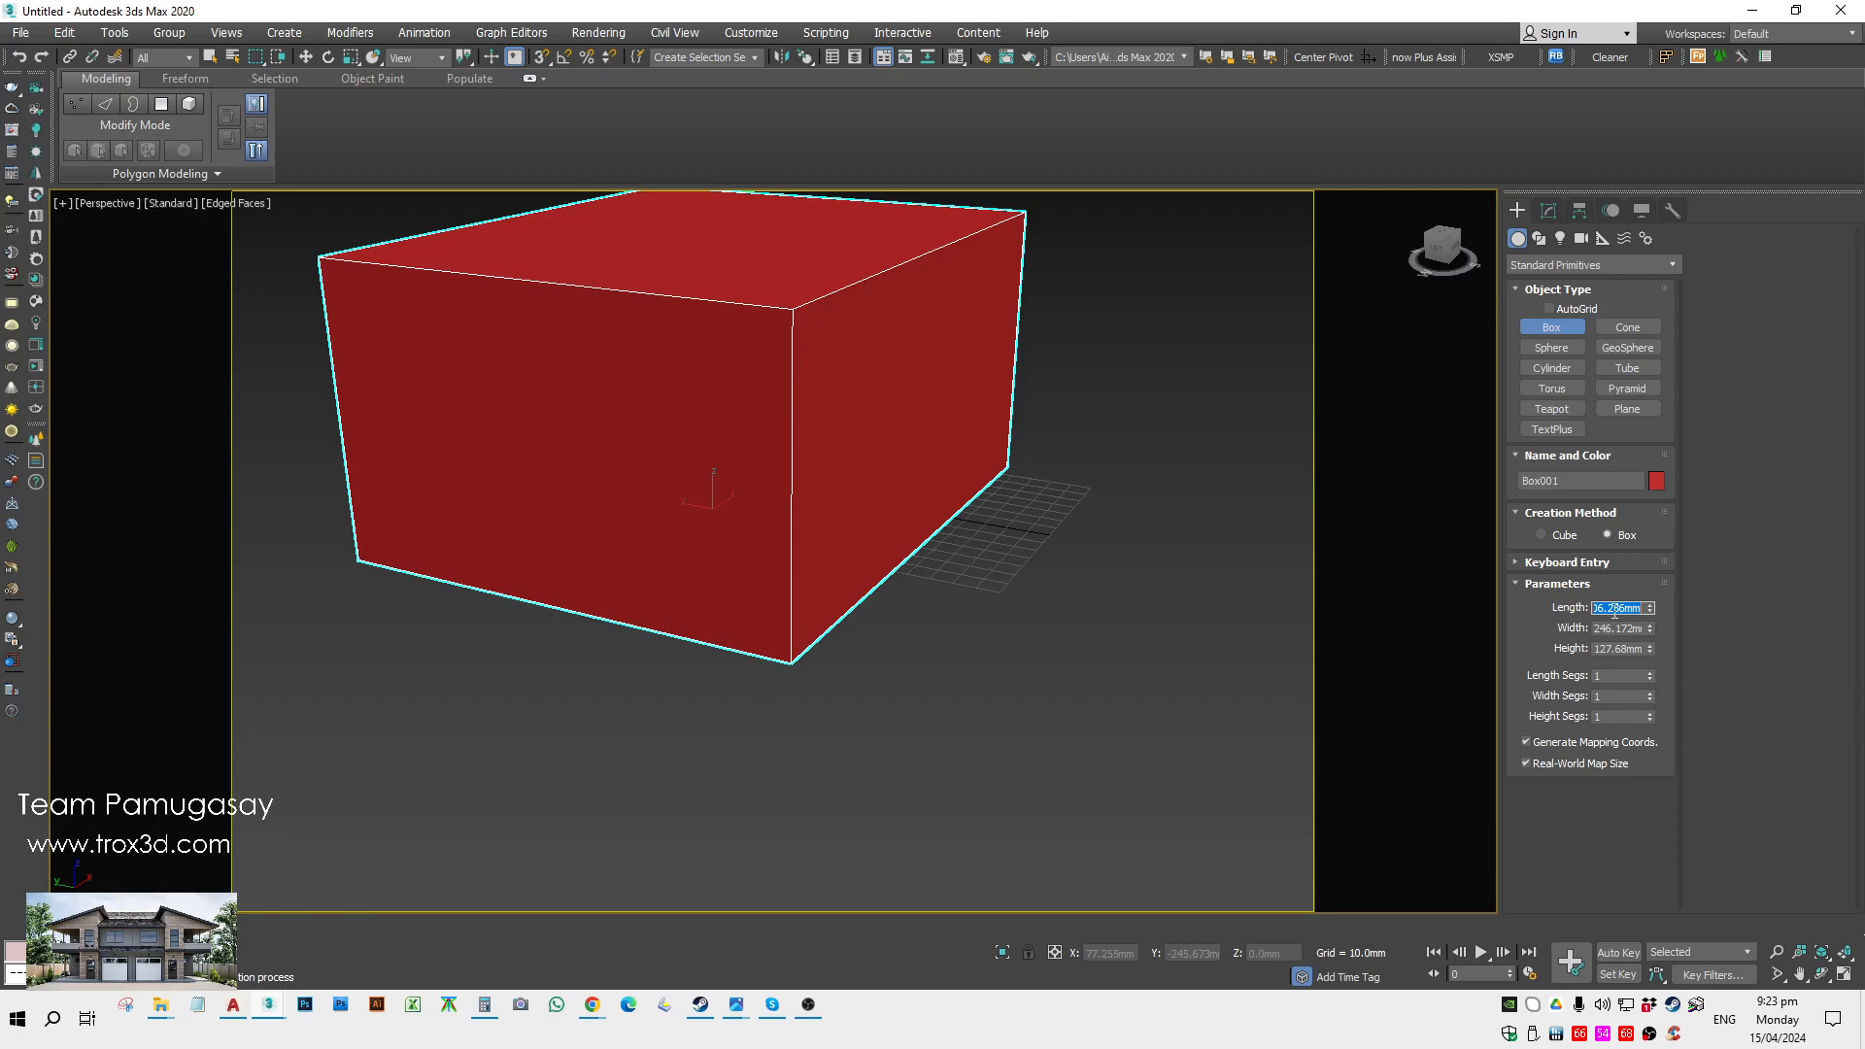
text(500)
key(Tab)
click(1608, 609)
key(Tab)
text(5000)
key(Tab)
text(5000)
key(Return)
scroll(965, 603, down, 5)
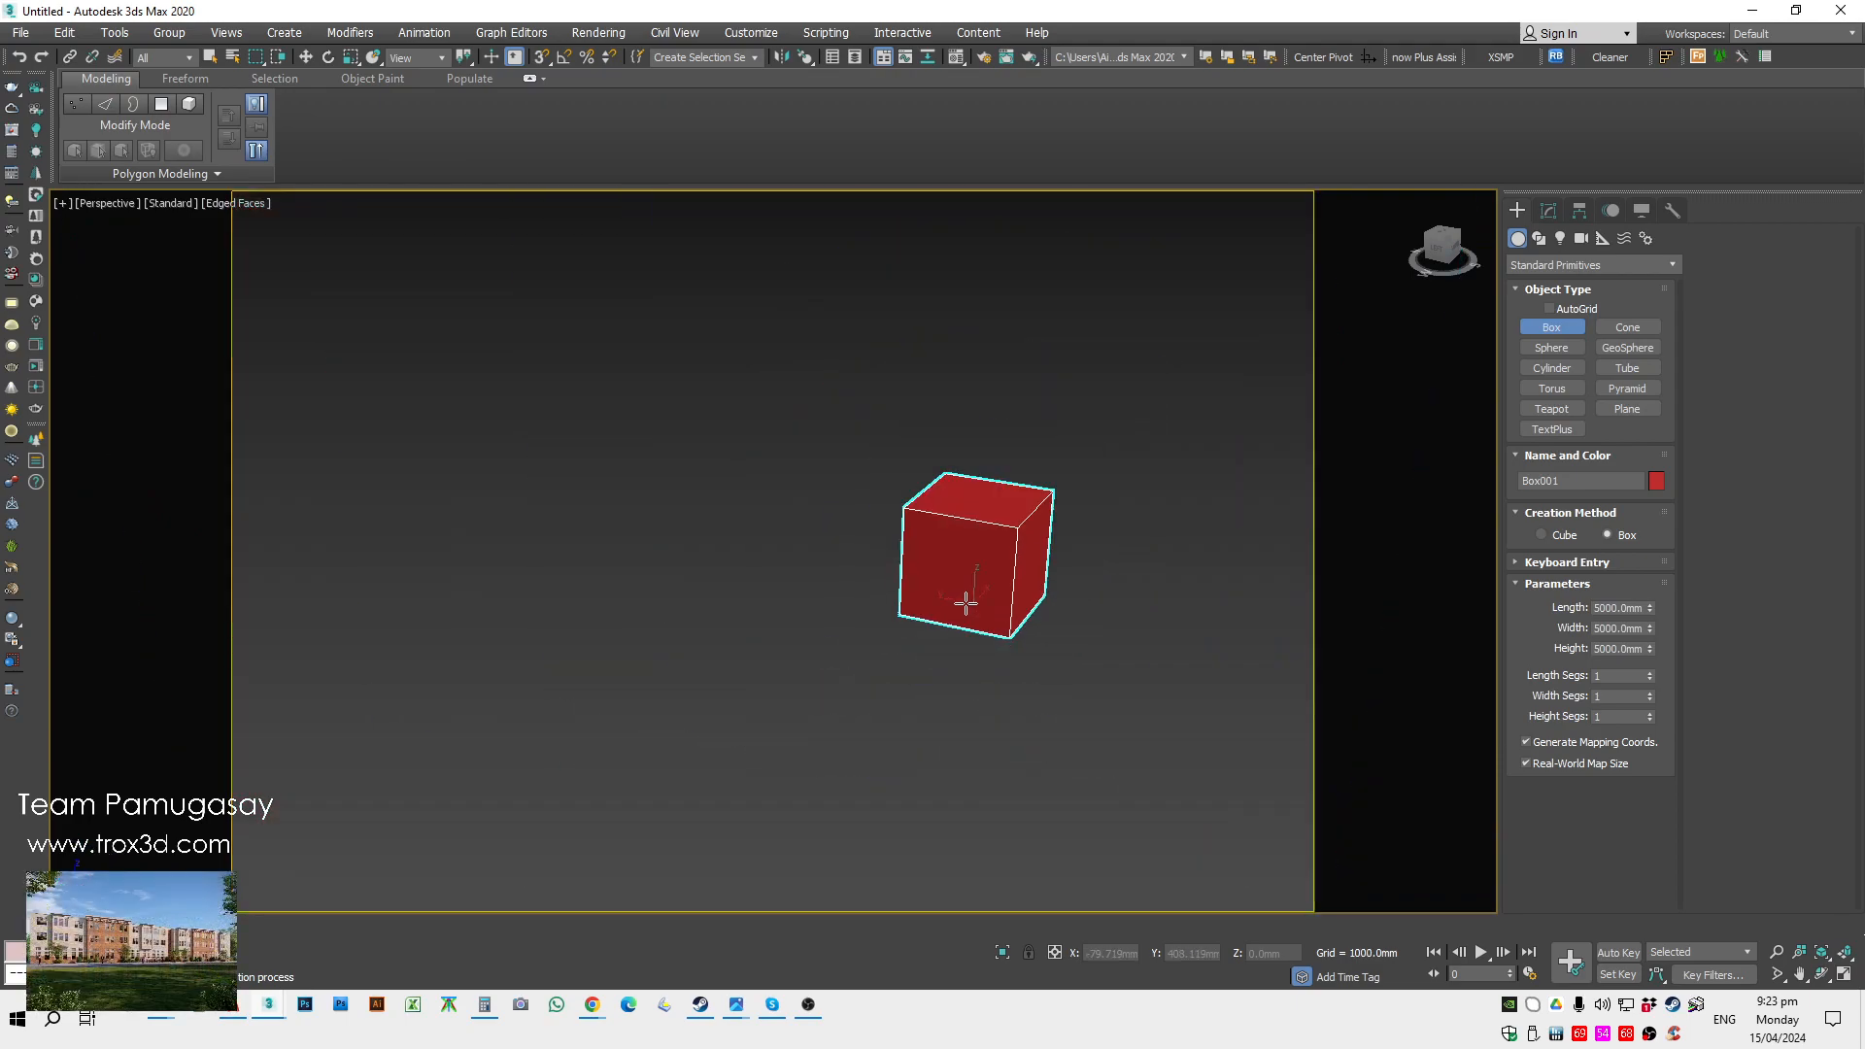
scroll(966, 603, up, 4)
key(w)
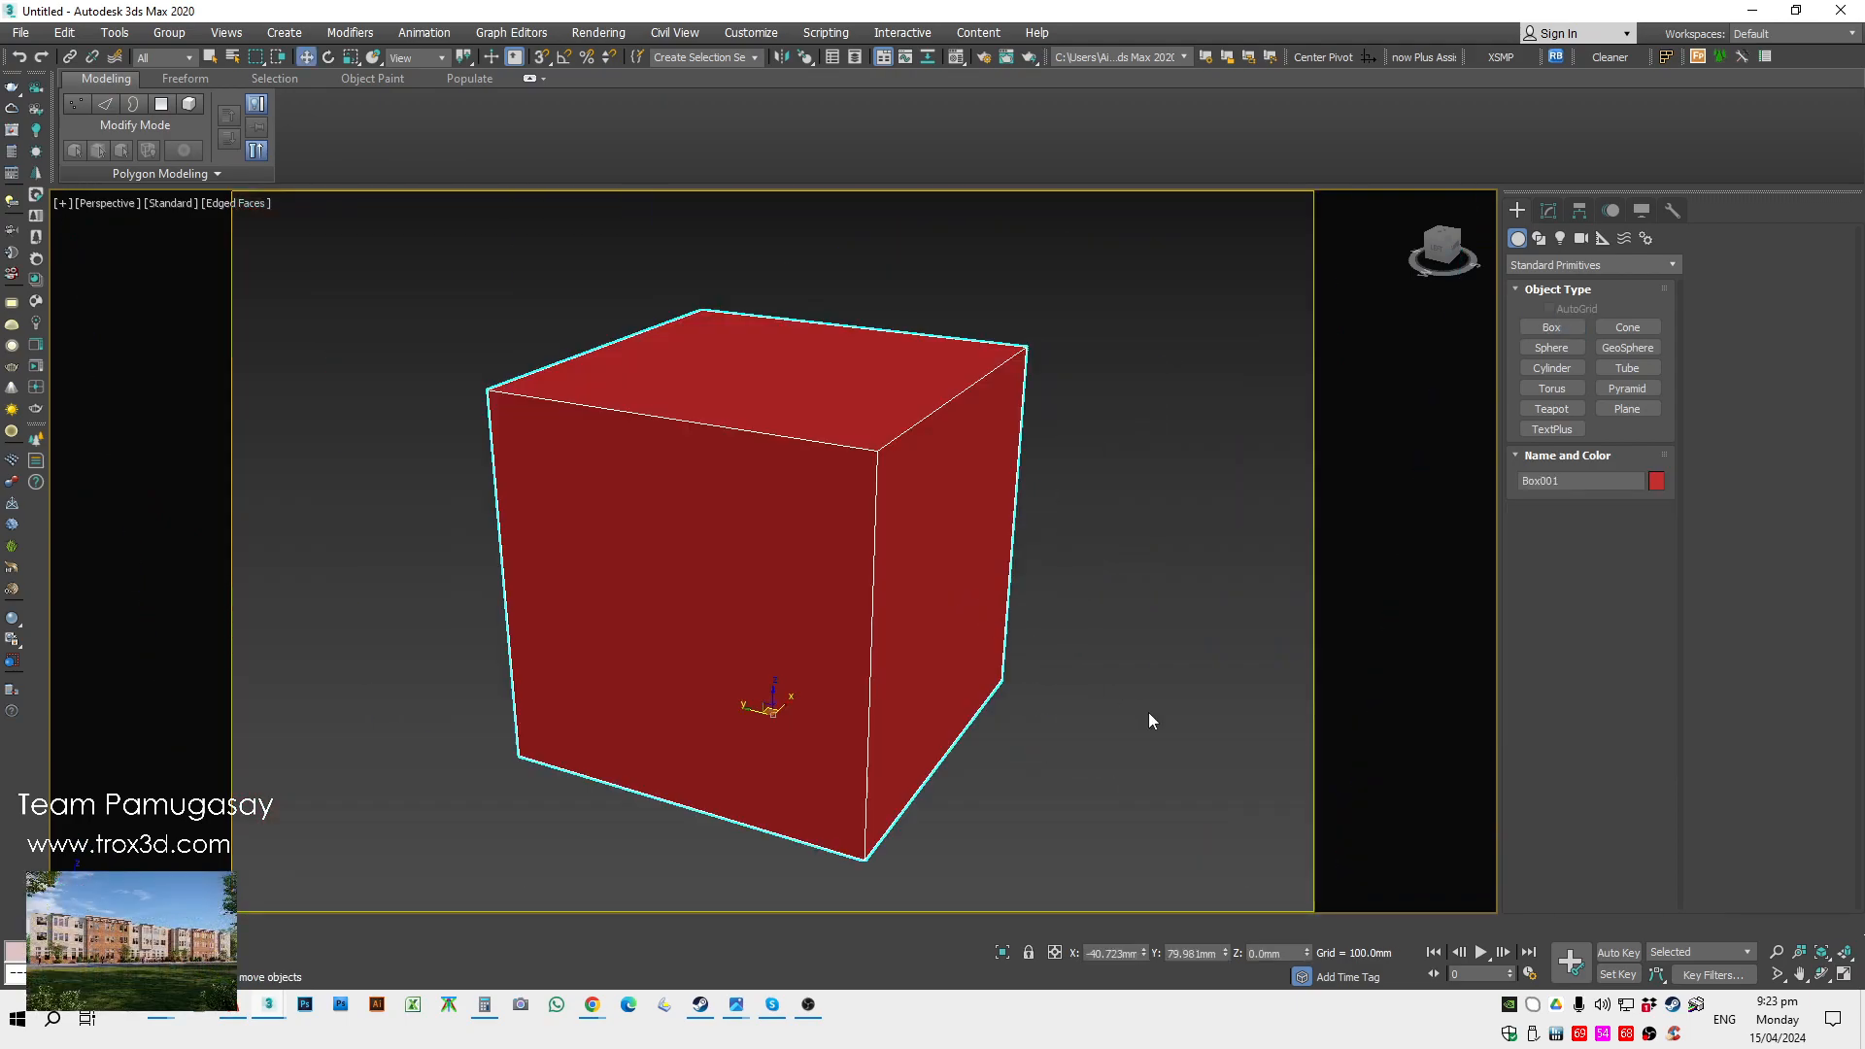
Place a VRayPlane on the ground beside the box
click(1535, 264)
click(1524, 581)
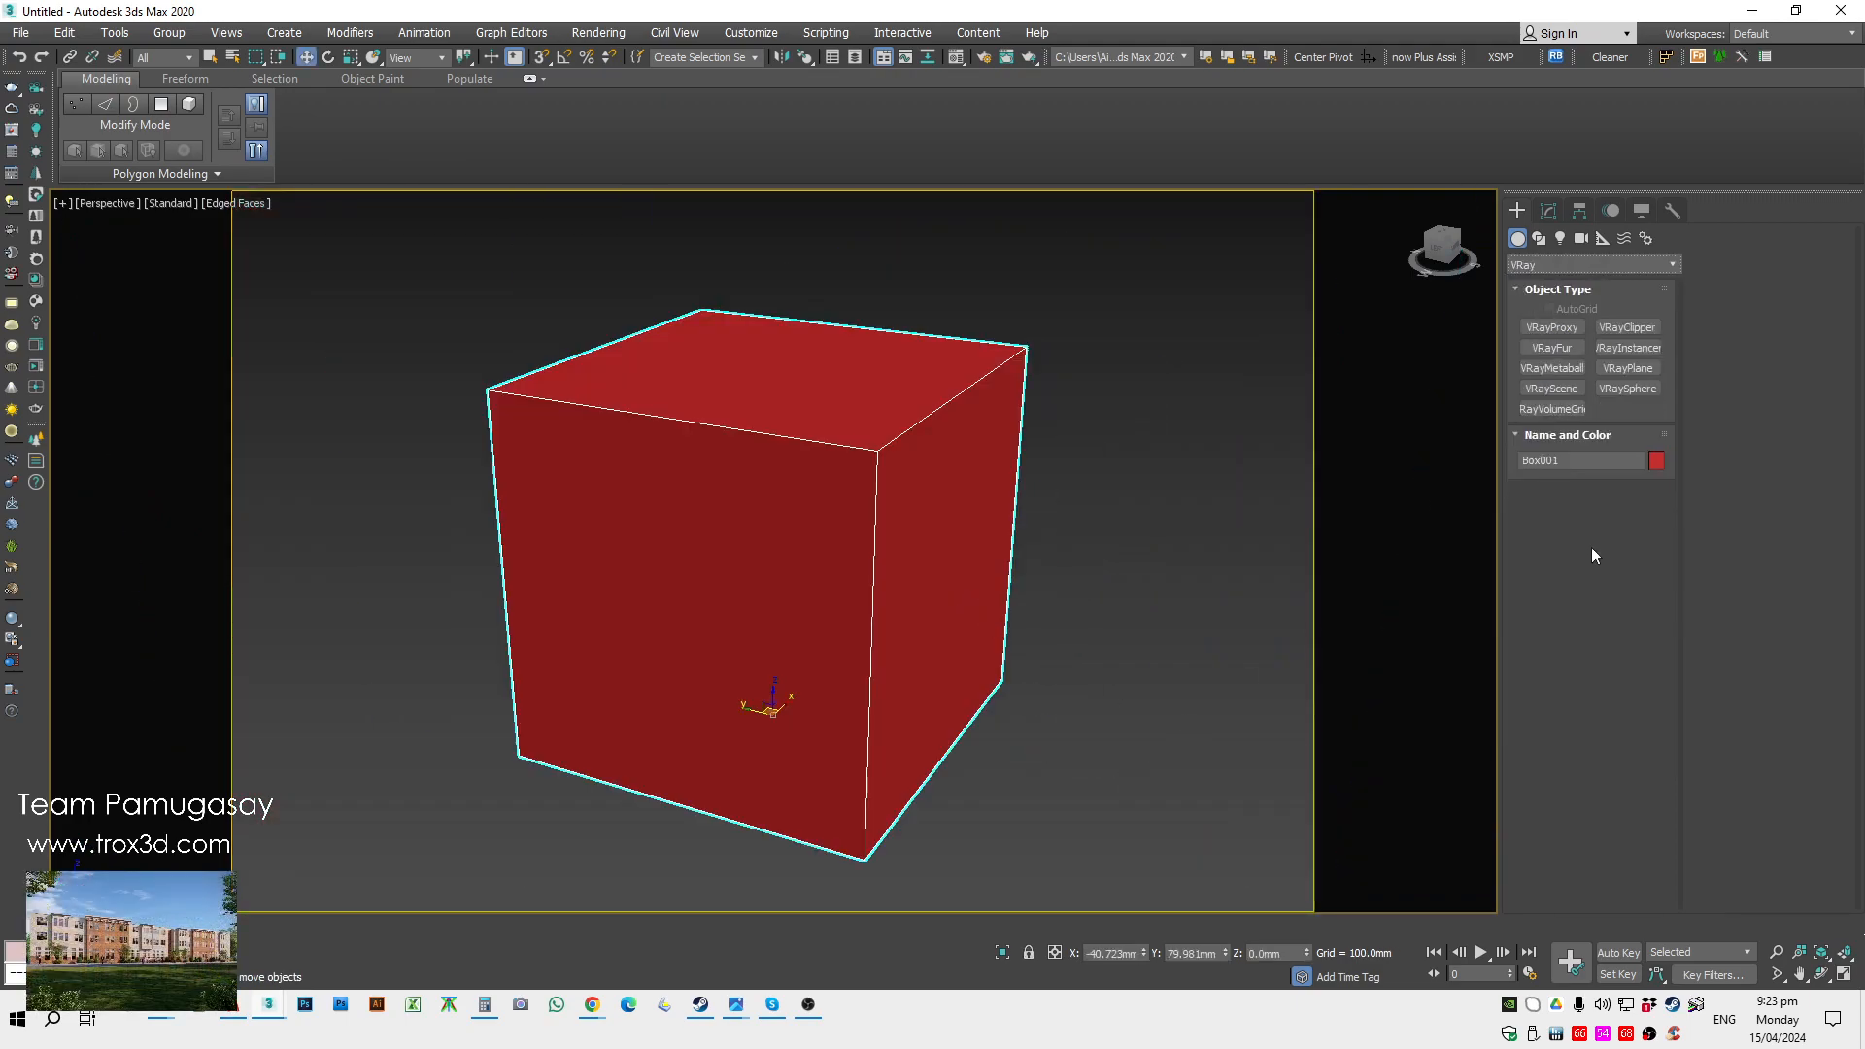
click(1627, 368)
click(1108, 745)
right_click(1245, 546)
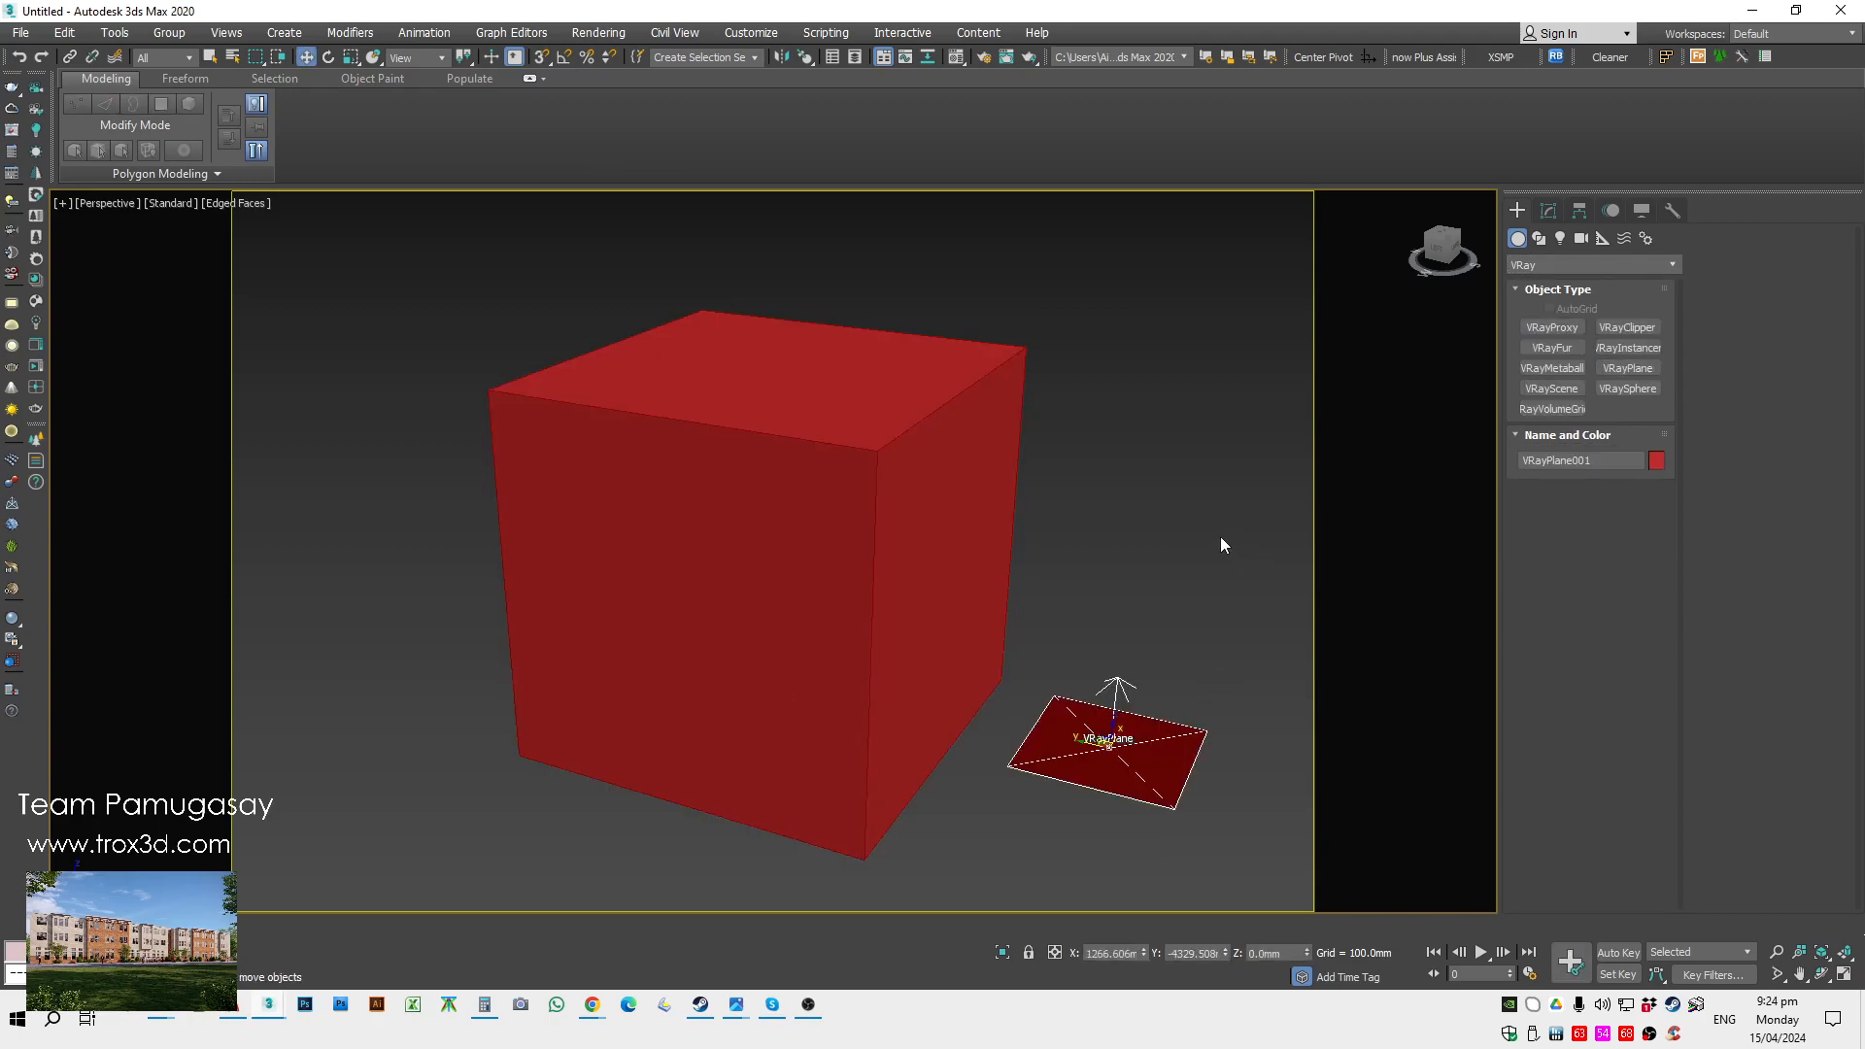
Assign the grey VRayMtl Material #1 from the Material Editor to both the box and the VRayPlane, and clear the selection
key(m)
drag(570, 91, 150, 46)
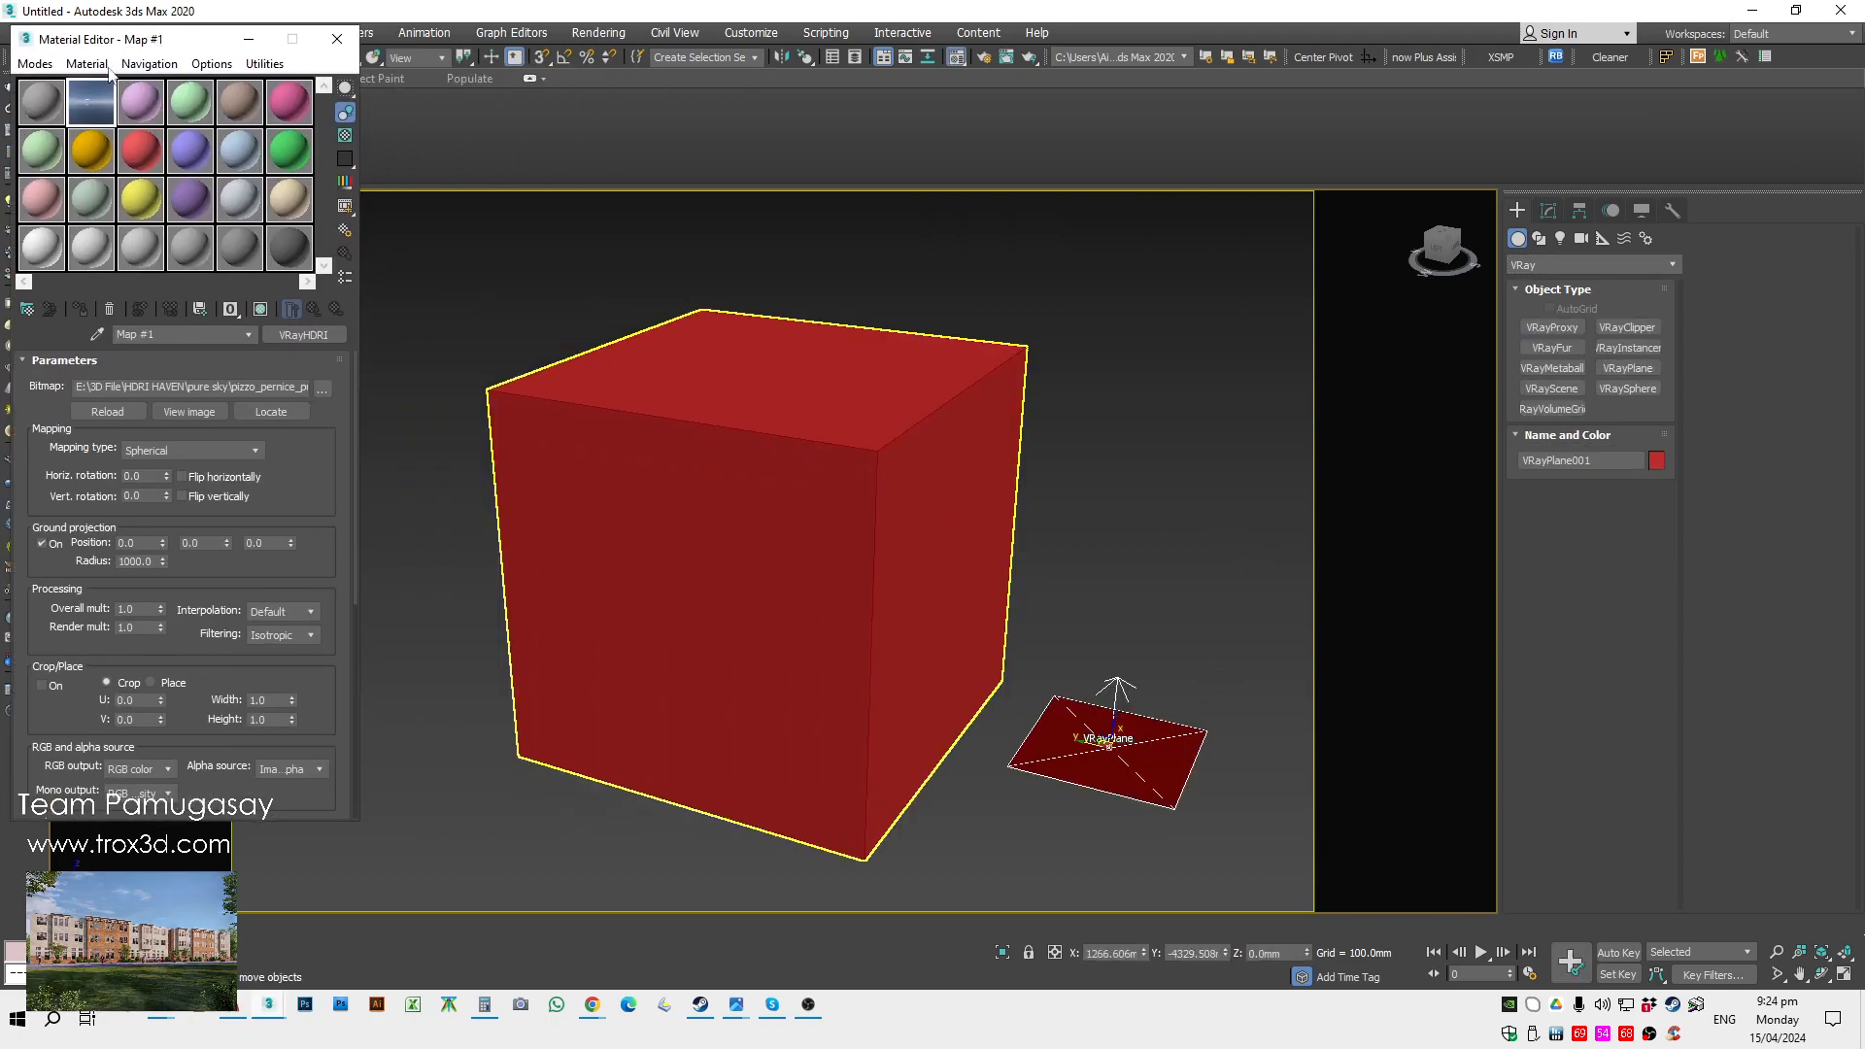
click(655, 428)
ctrl+click(1092, 768)
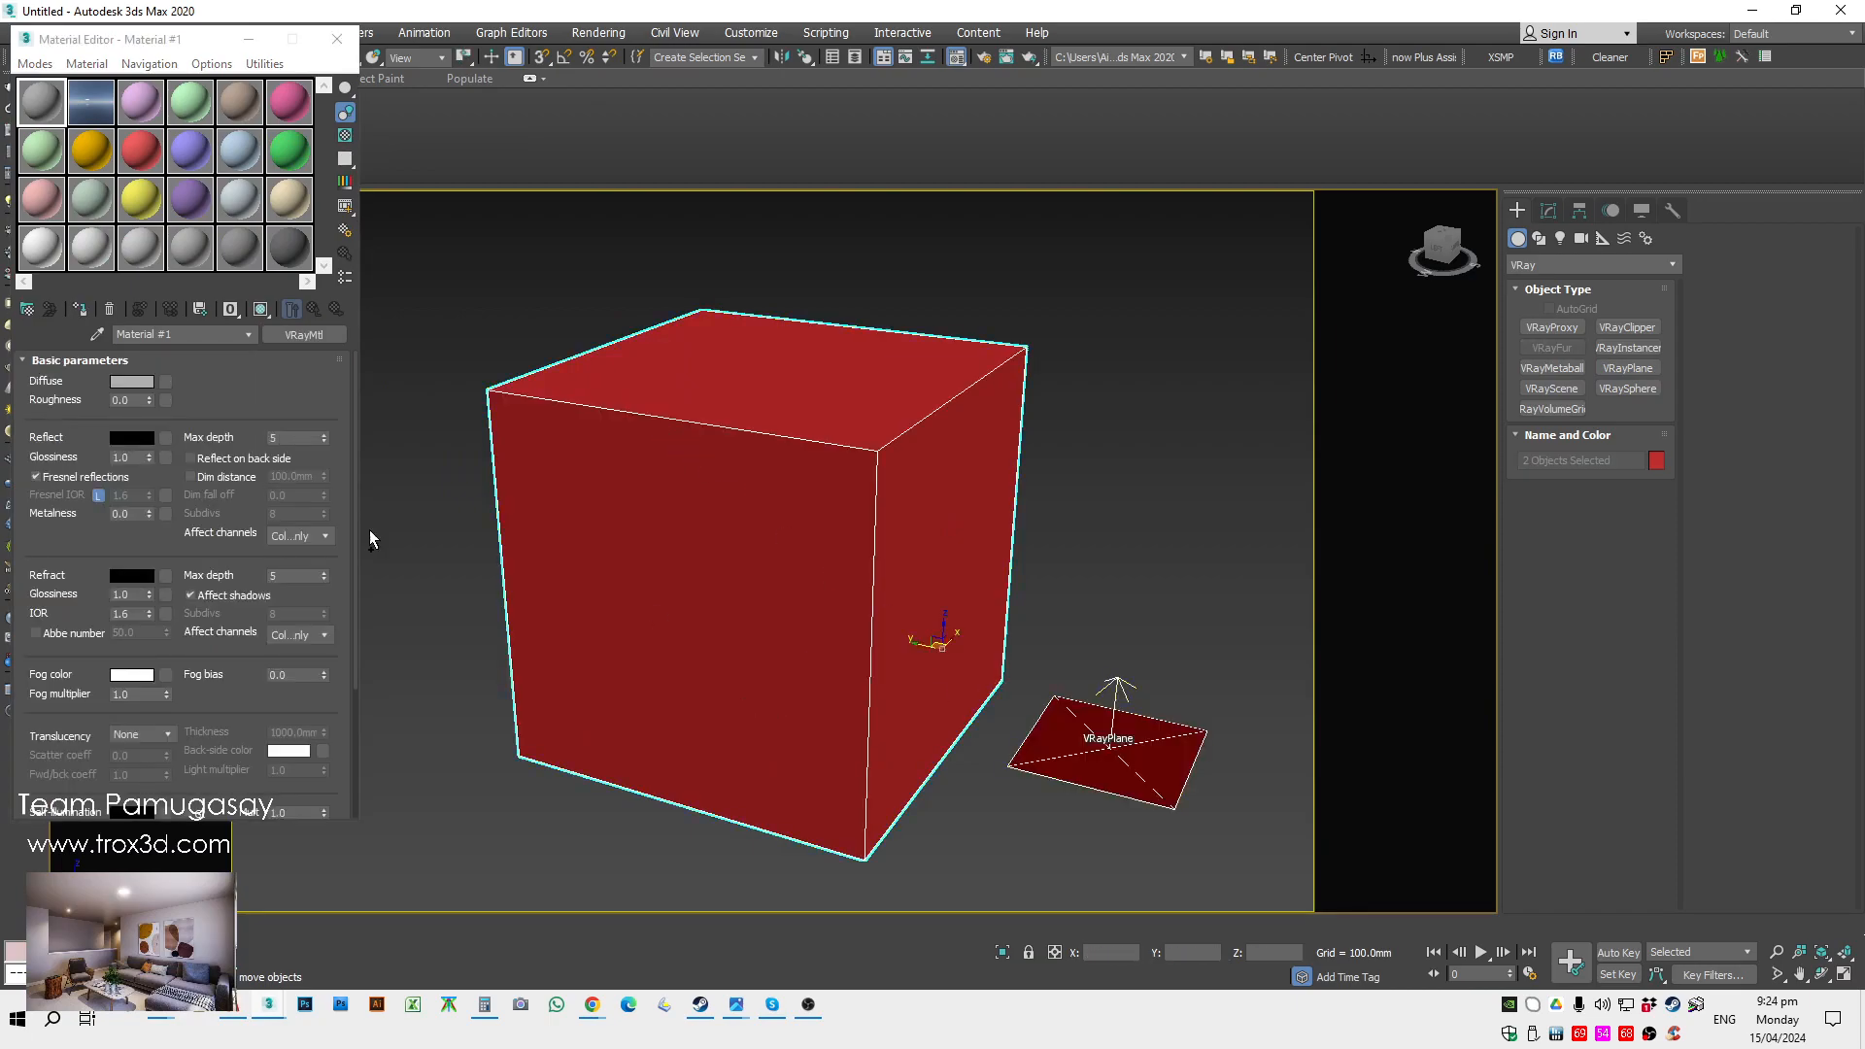
click(88, 308)
click(493, 278)
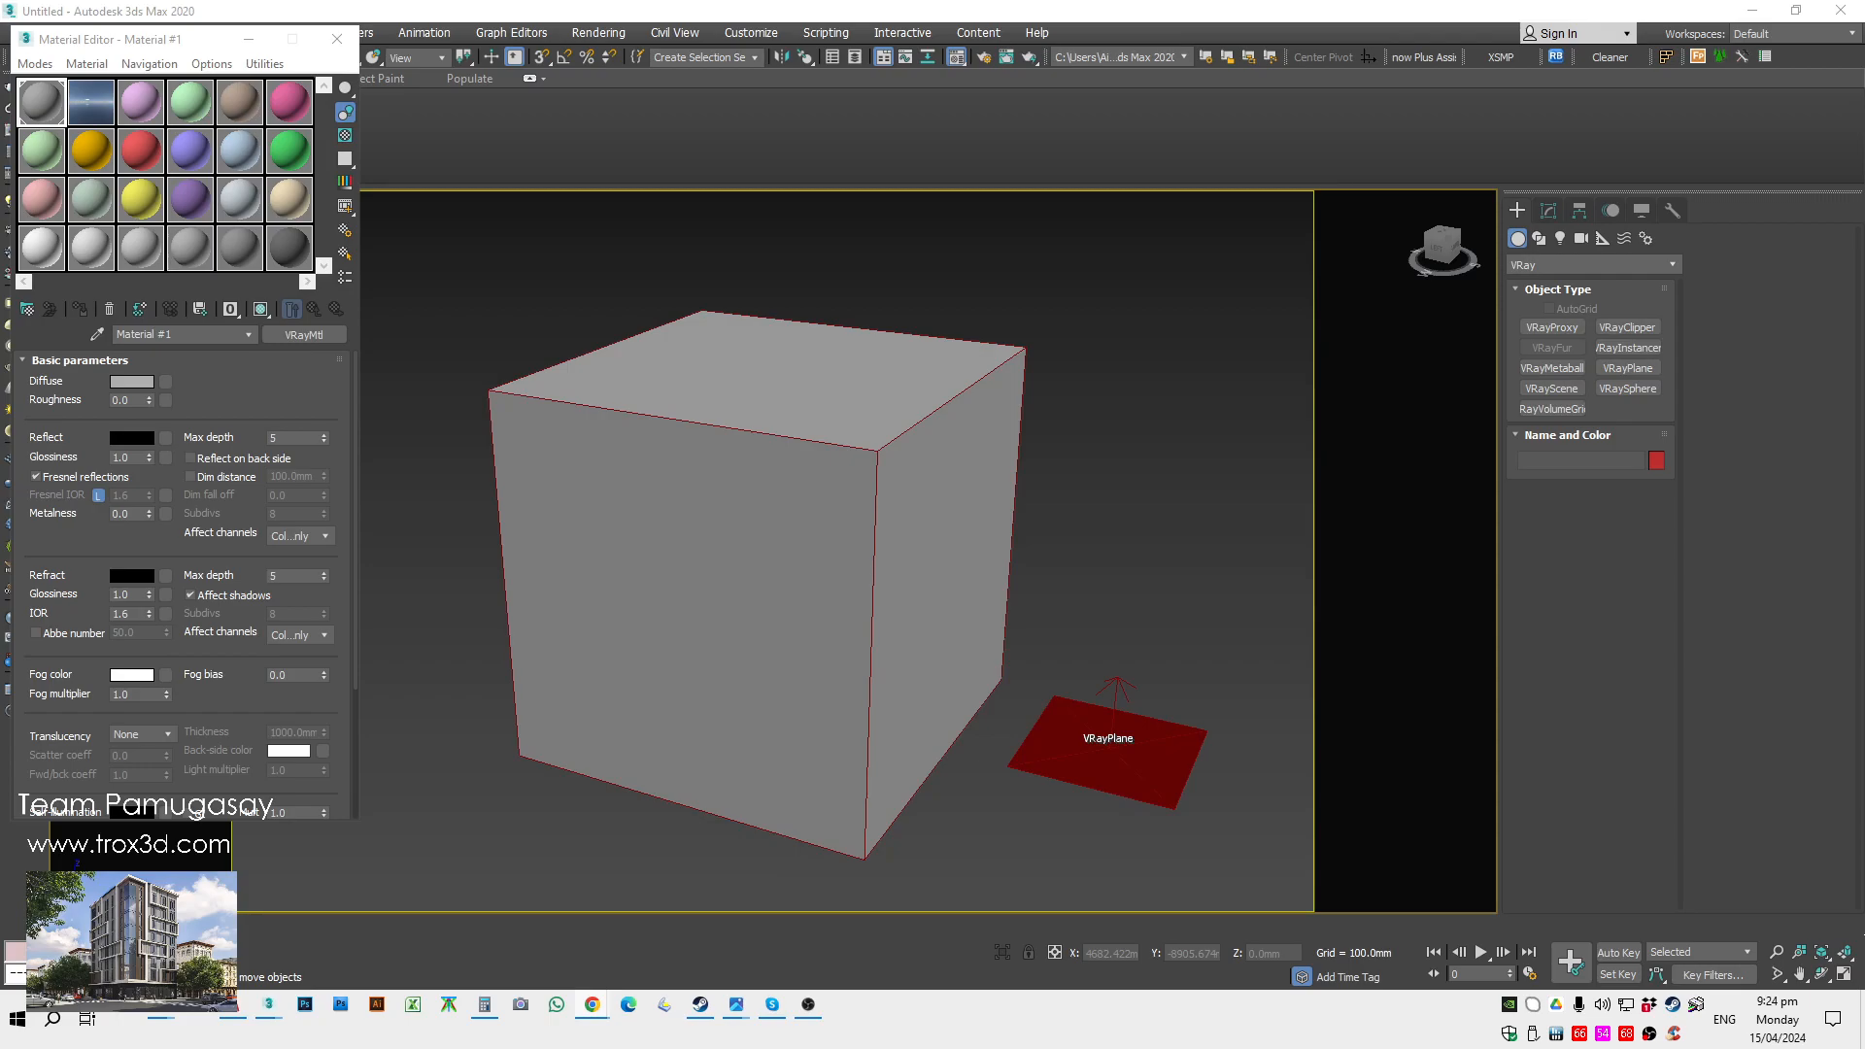
Switch to the Chrome incognito window, search Google for "polyhaven" and open the Poly Haven site
drag(1864, 39, 829, 5)
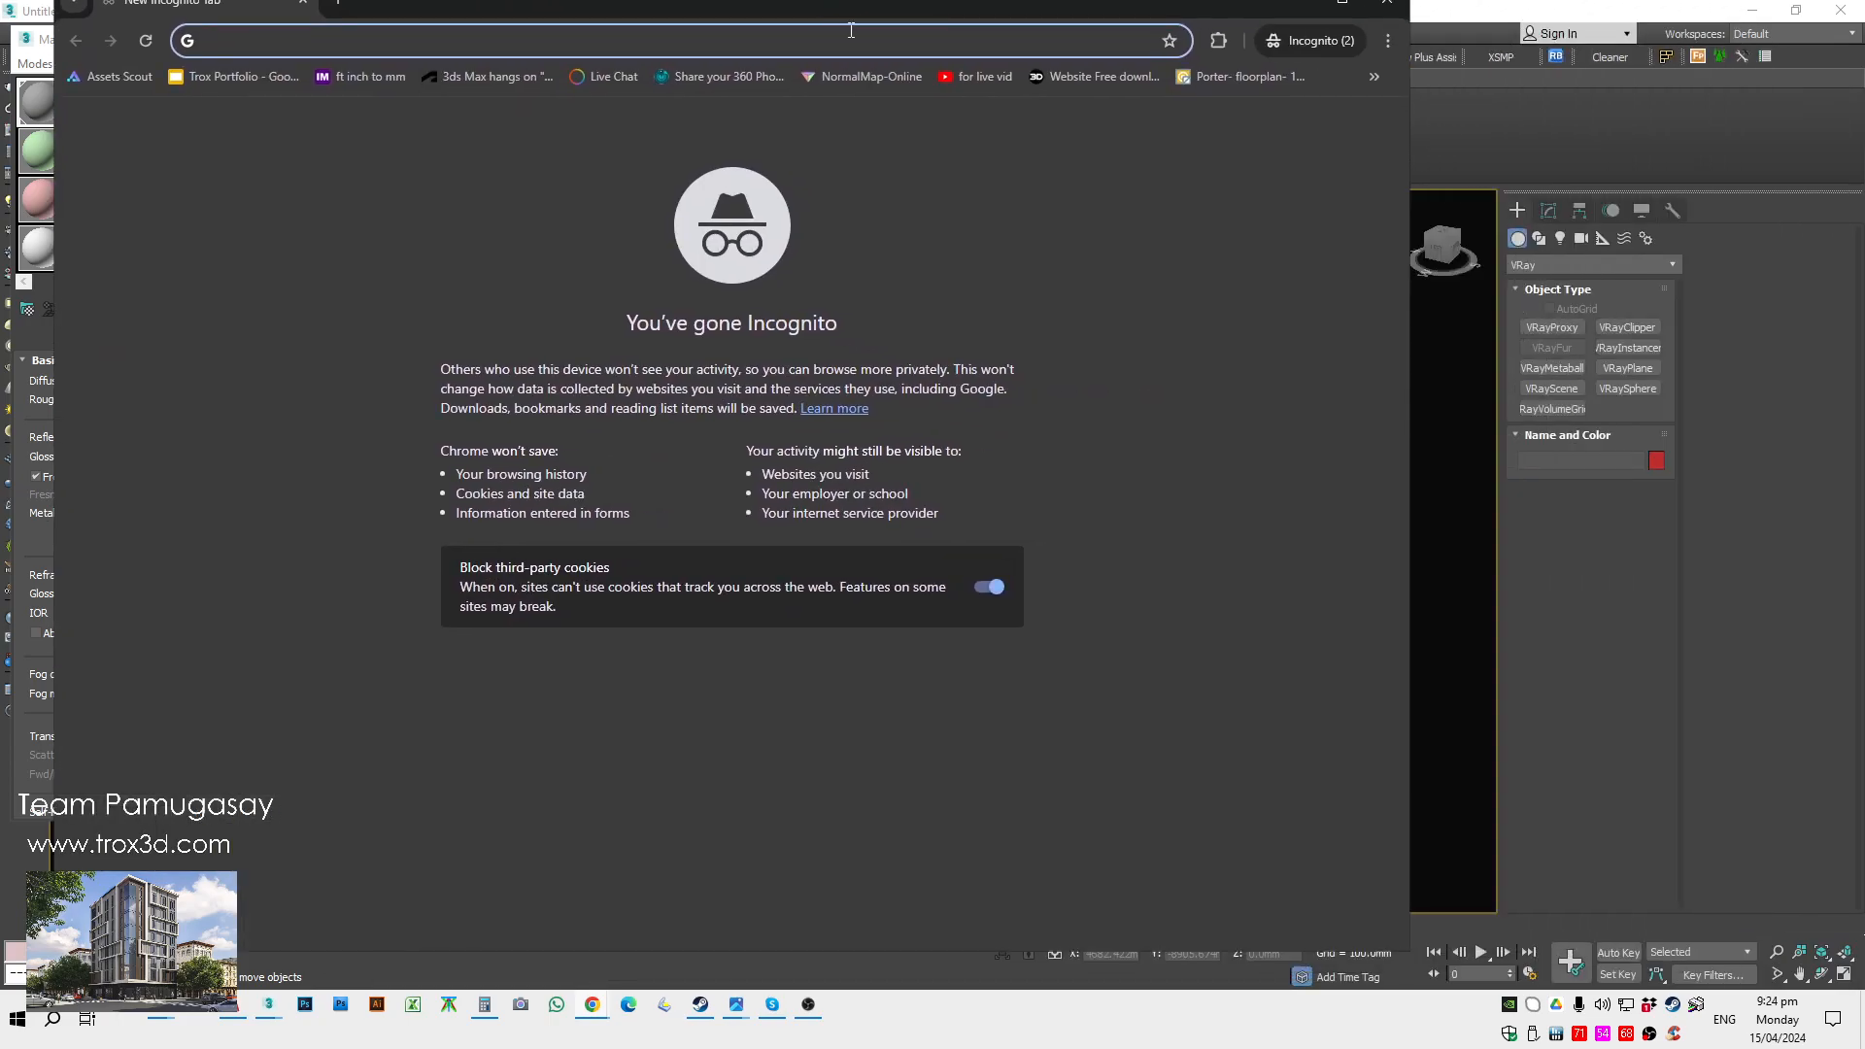
text(polyh)
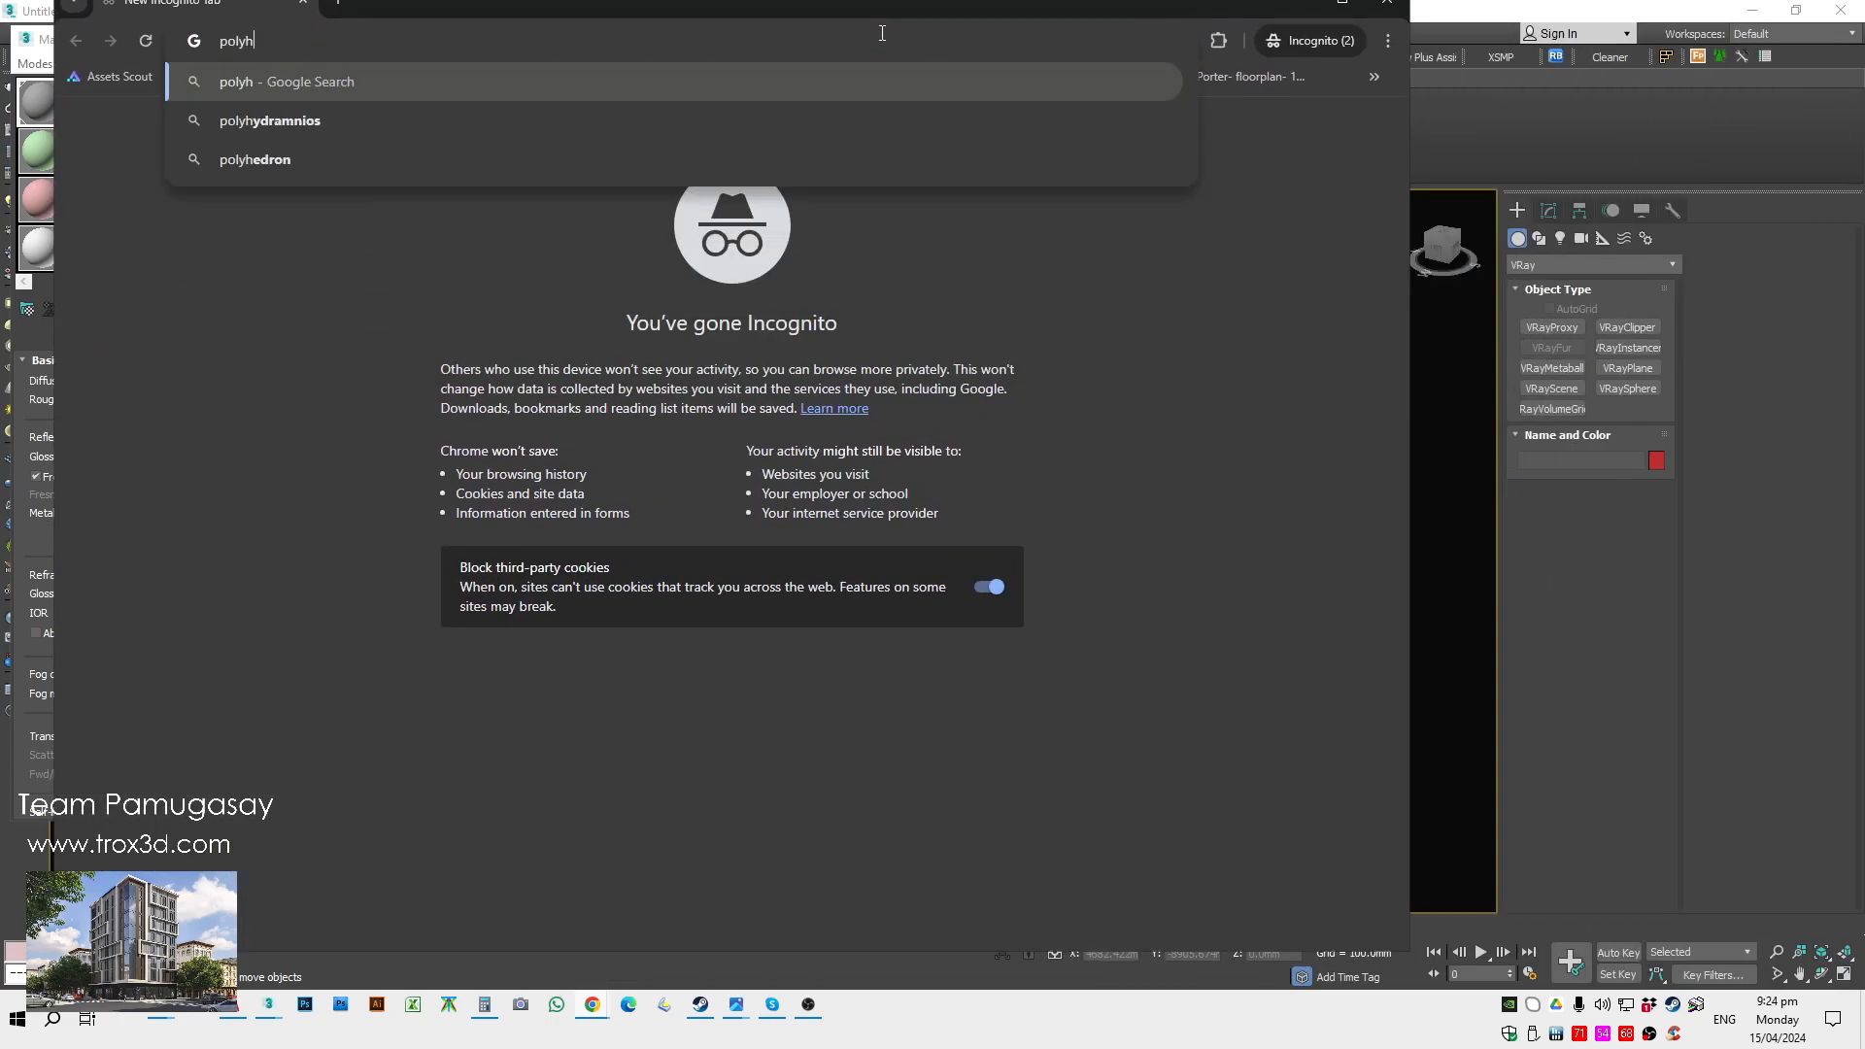
text(aven)
key(Return)
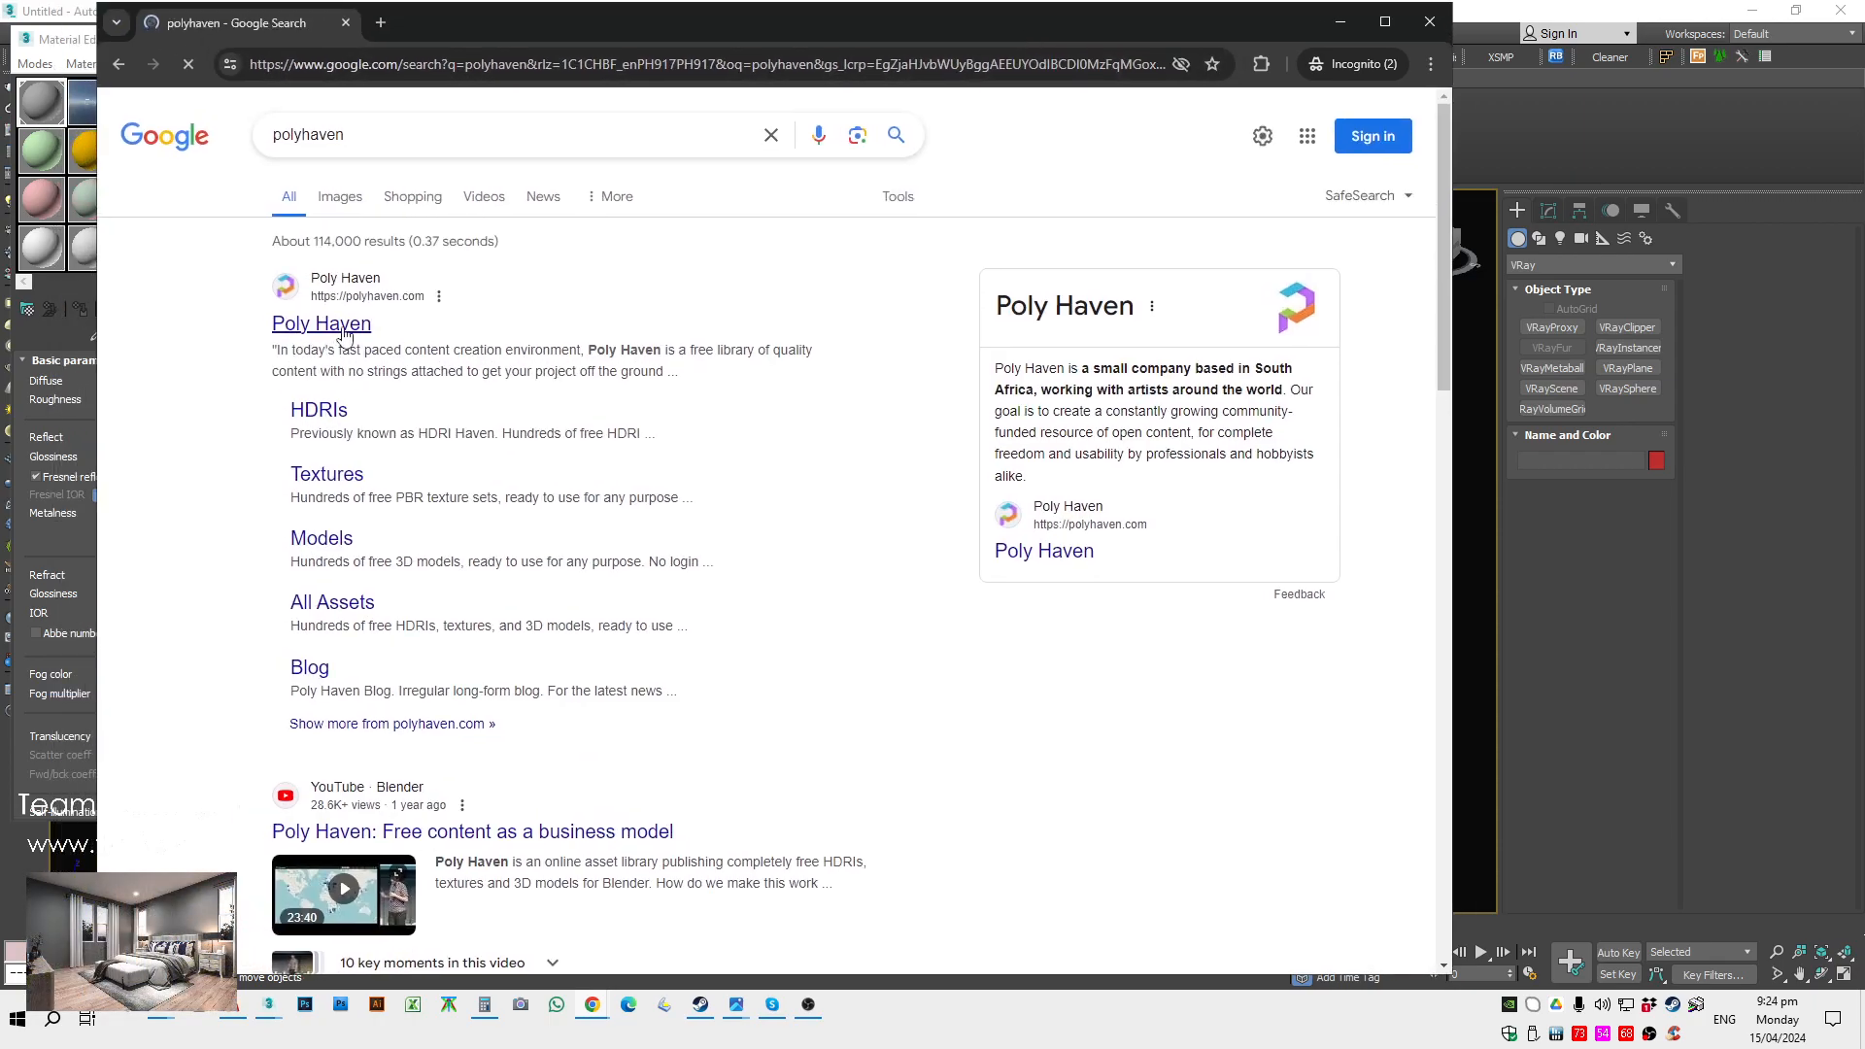
click(367, 335)
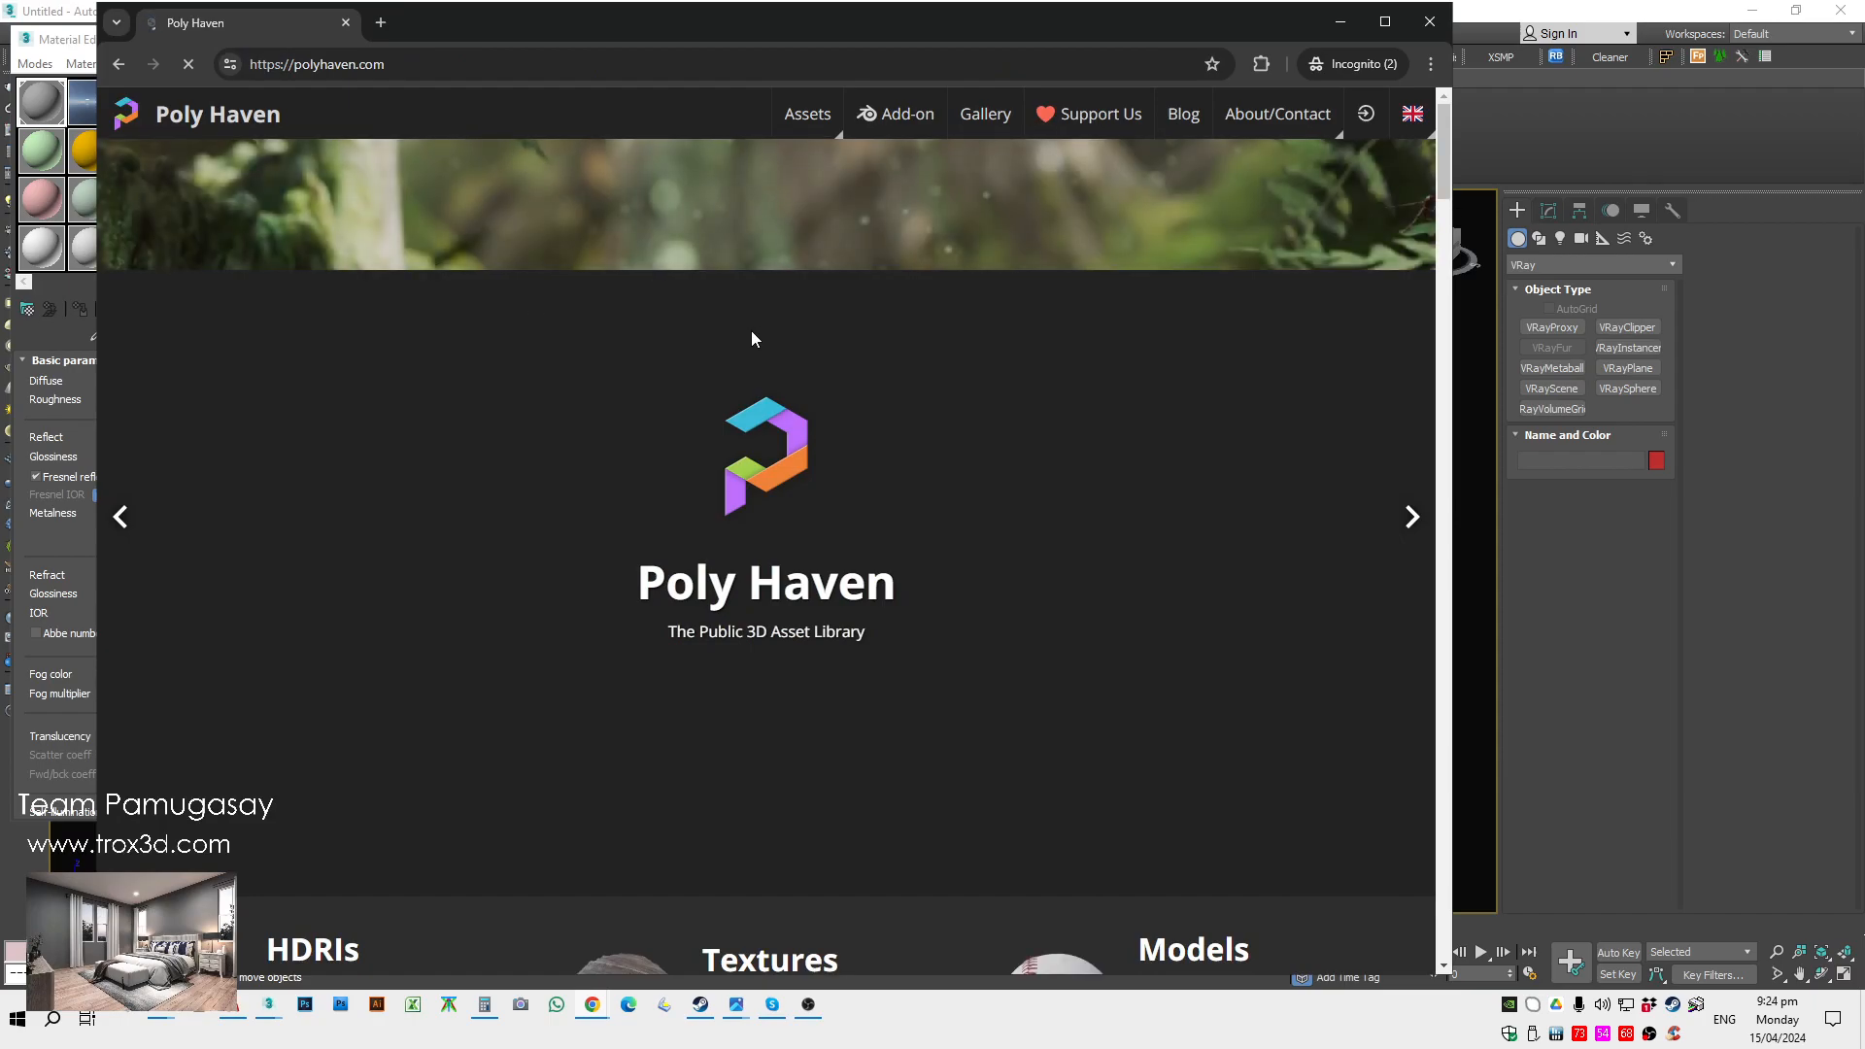
Open Poly Haven's HDRIs library and maximize the browser window
scroll(494, 292, down, 3)
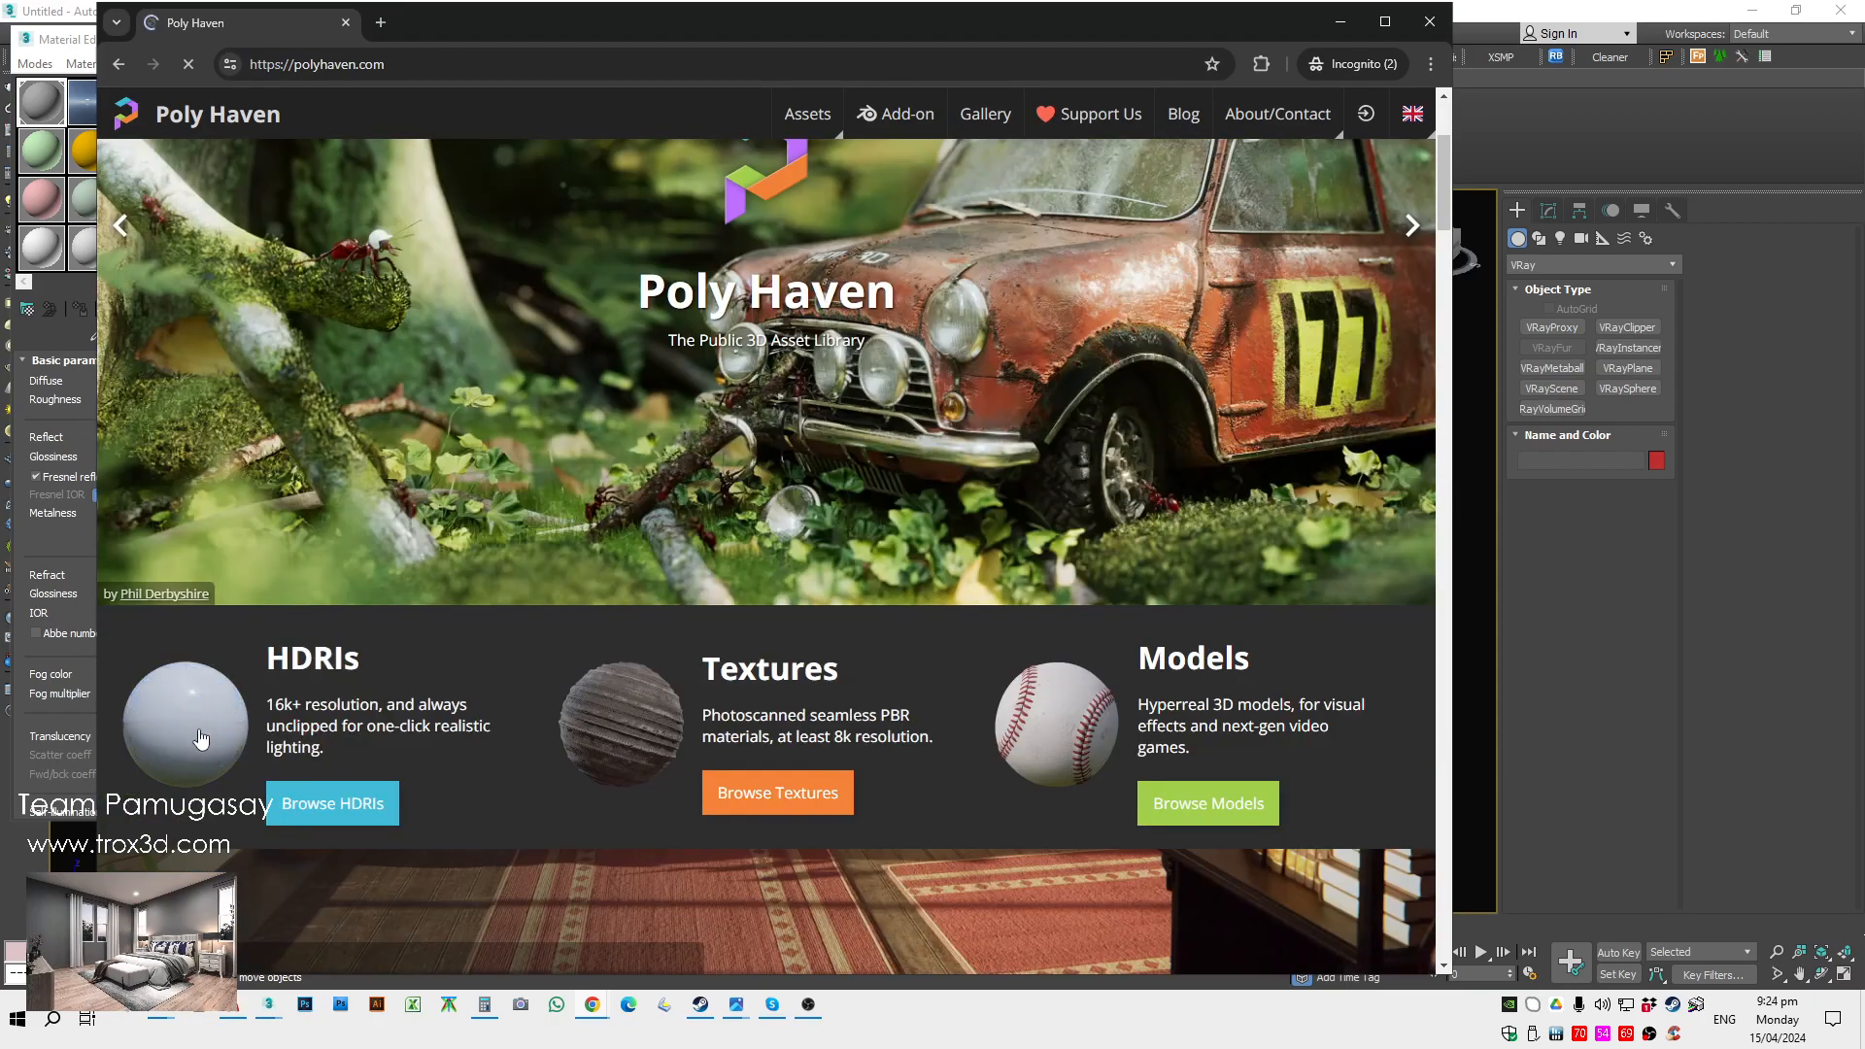
click(325, 811)
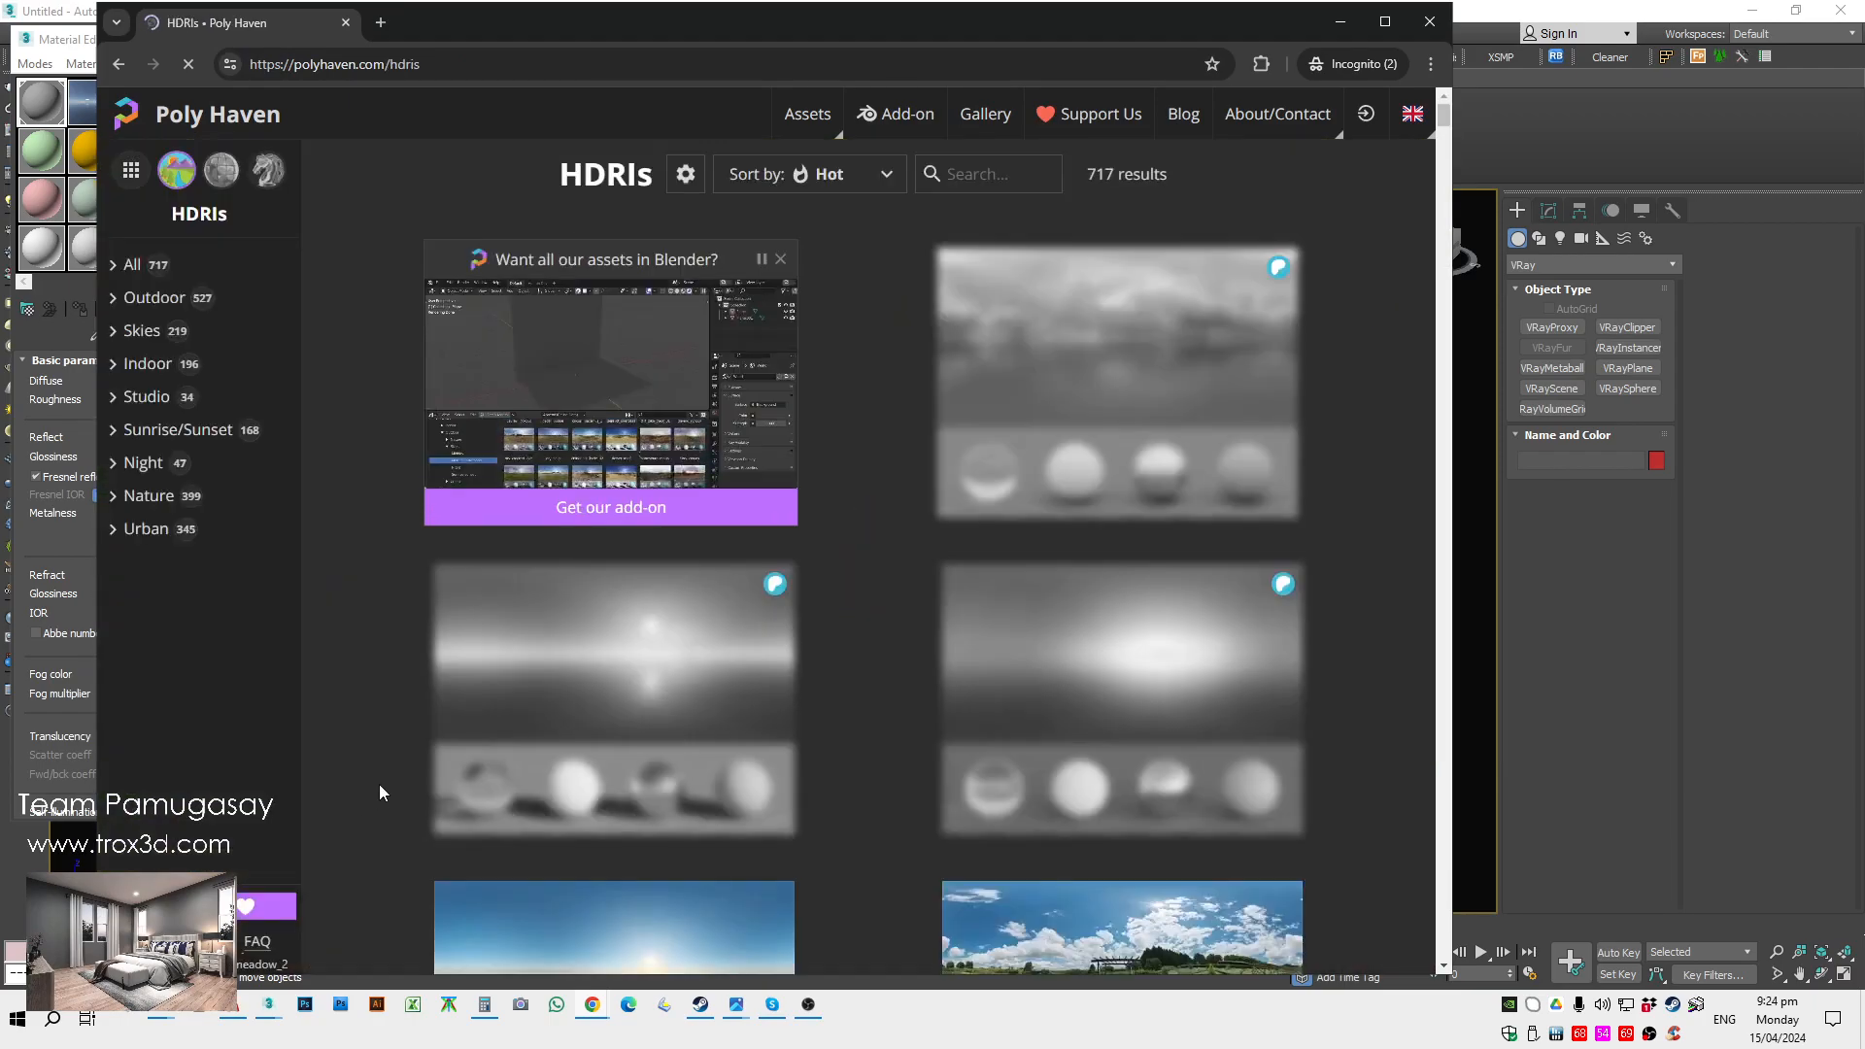
double_click(1128, 20)
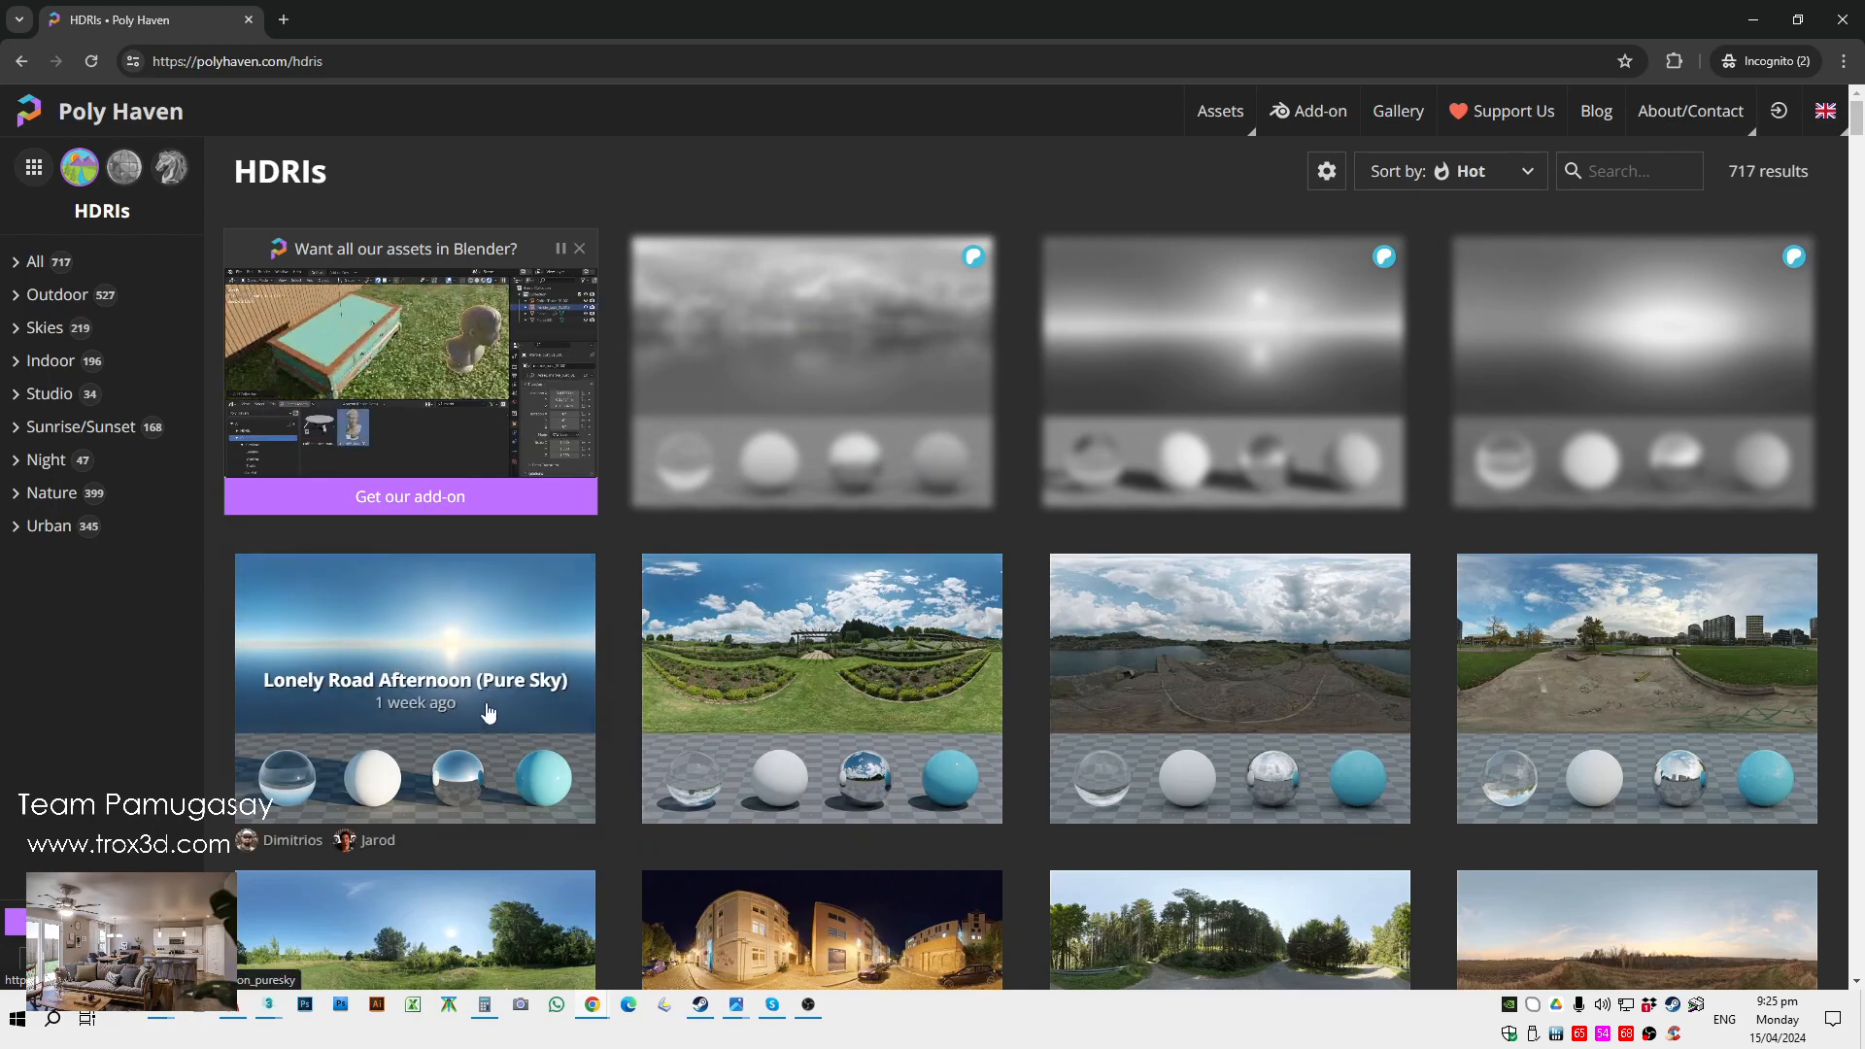
Open the Lonely Road Afternoon (Pure Sky) HDRI and set its download options to HDR format and 16K resolution
click(415, 641)
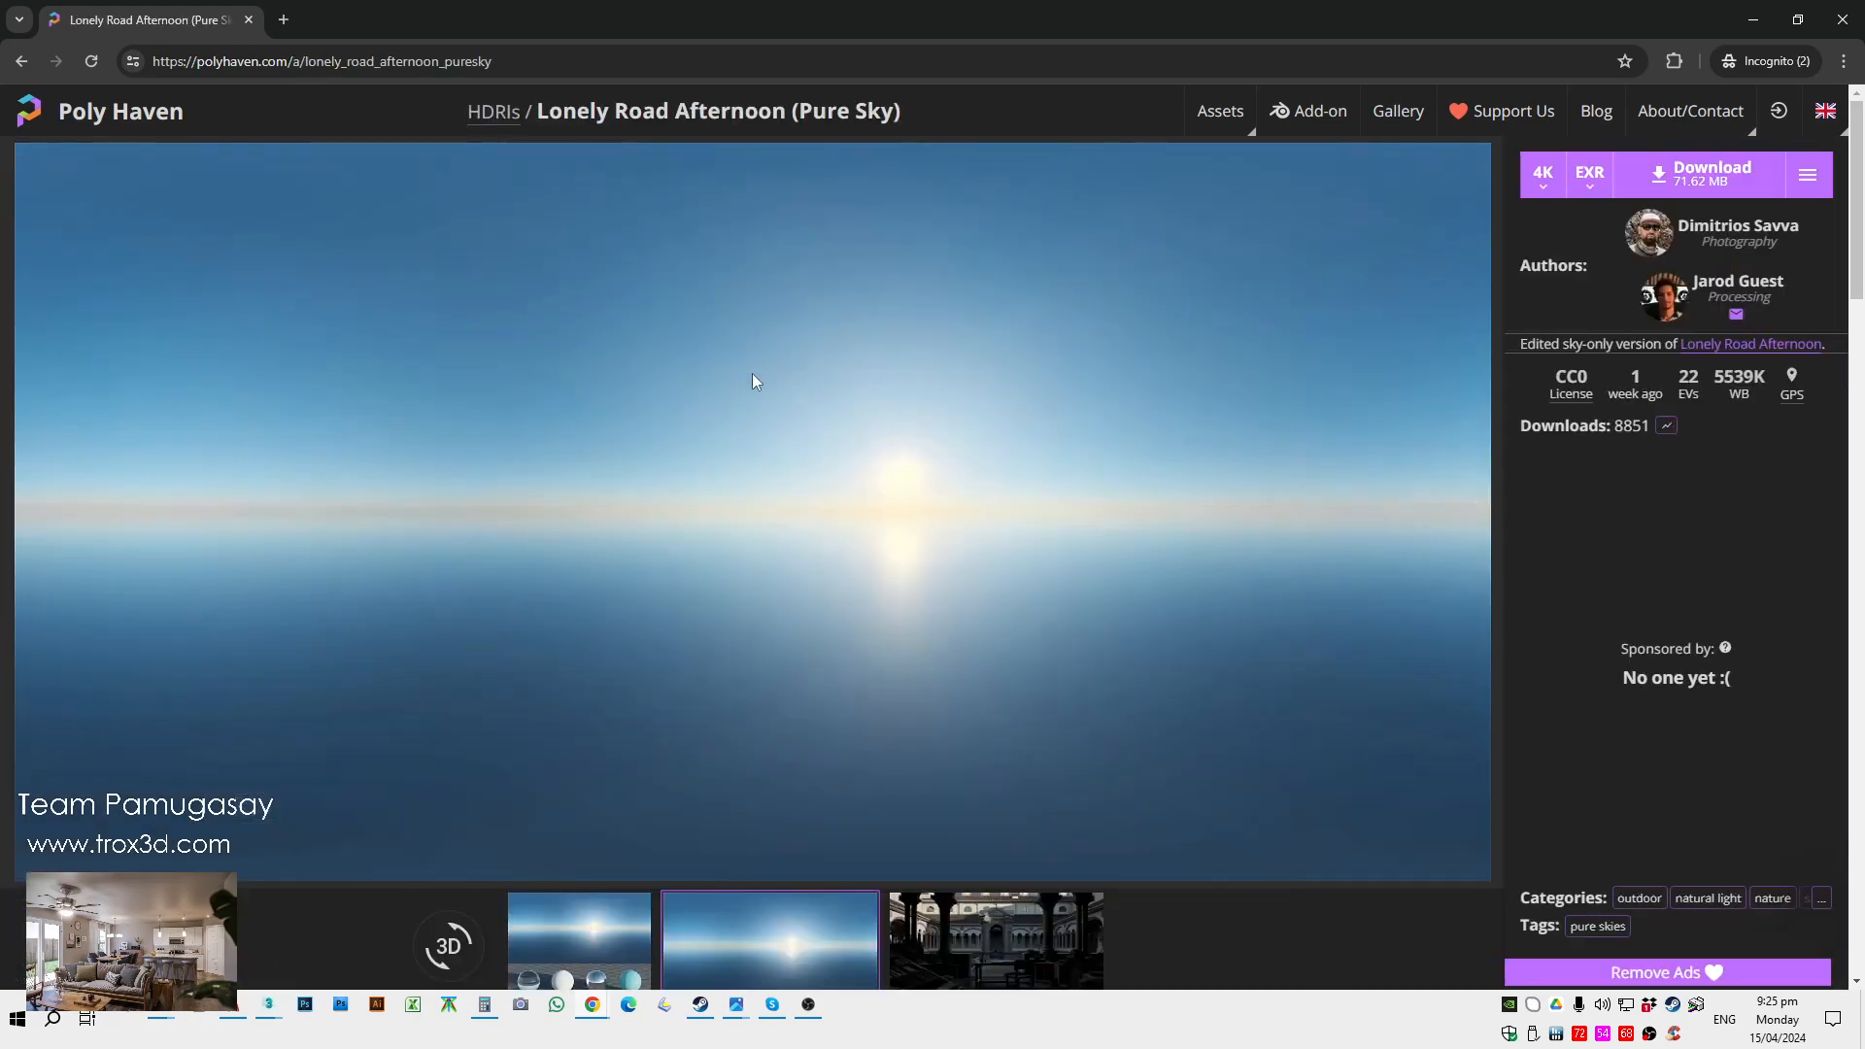
click(1542, 175)
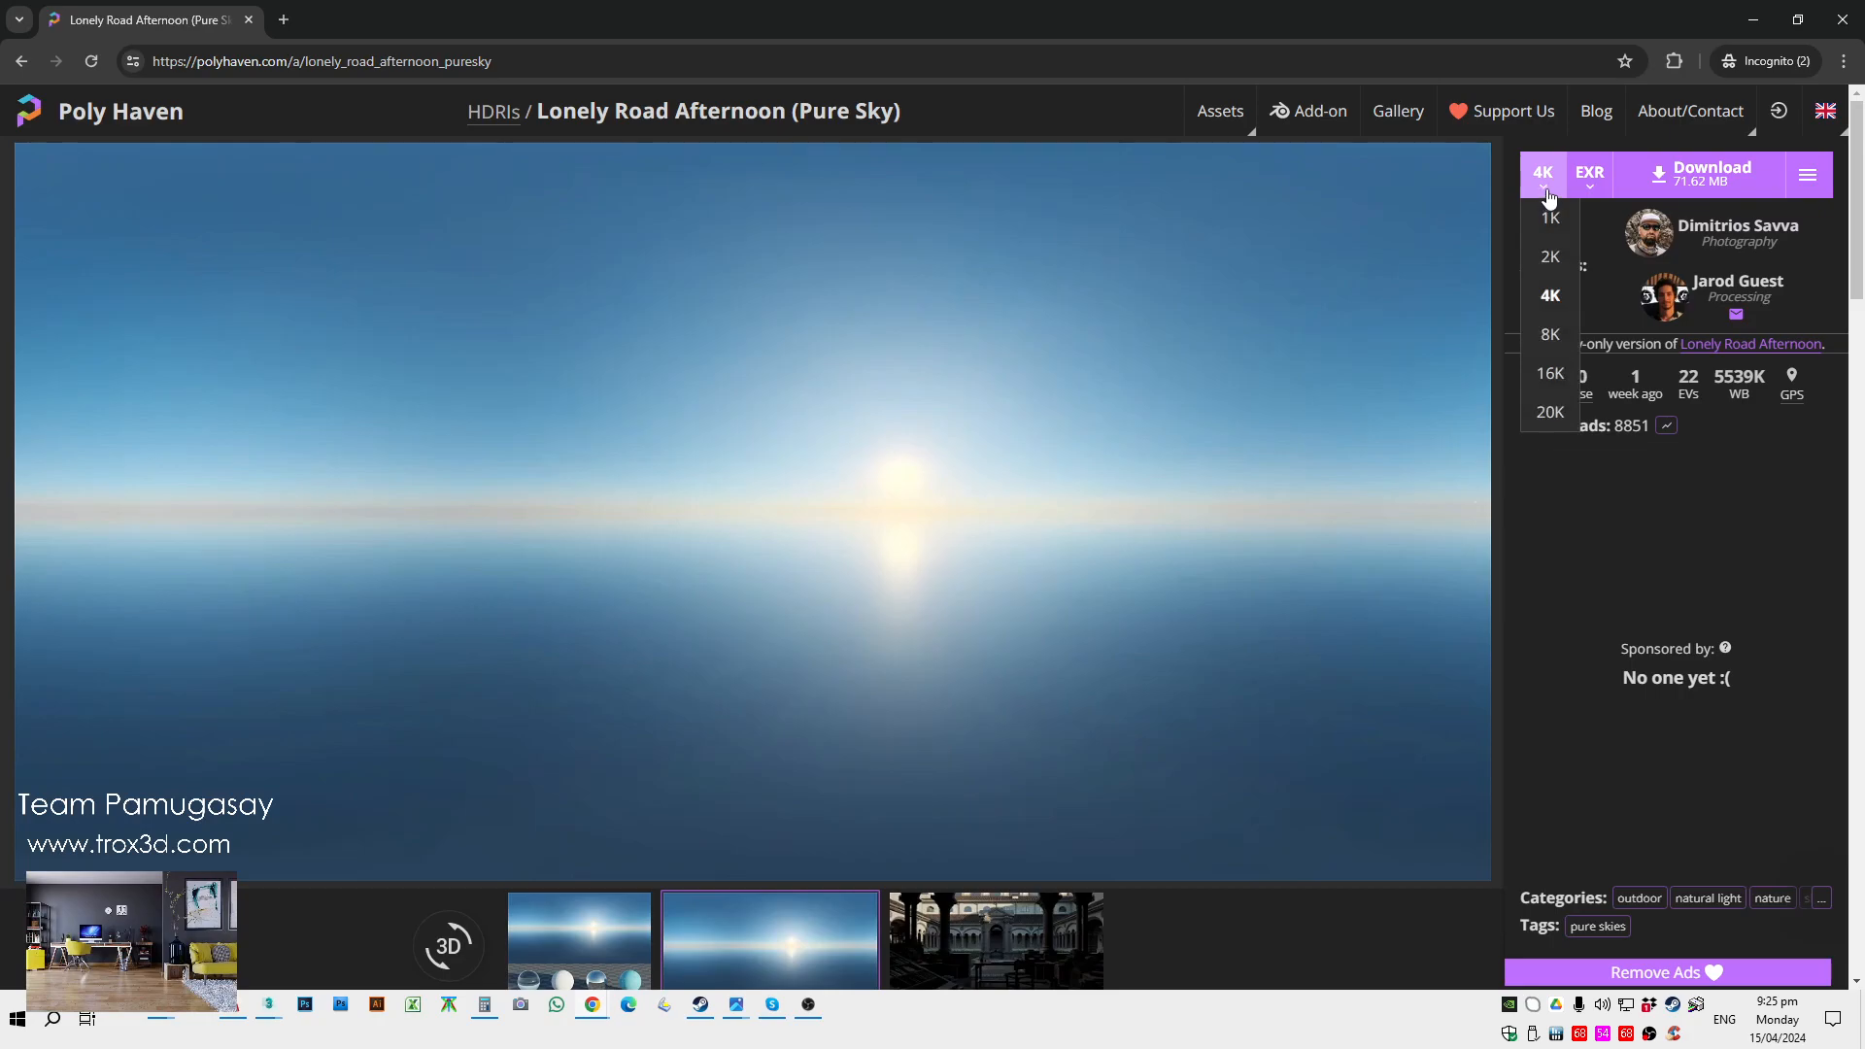
click(1586, 197)
click(1598, 218)
click(1541, 178)
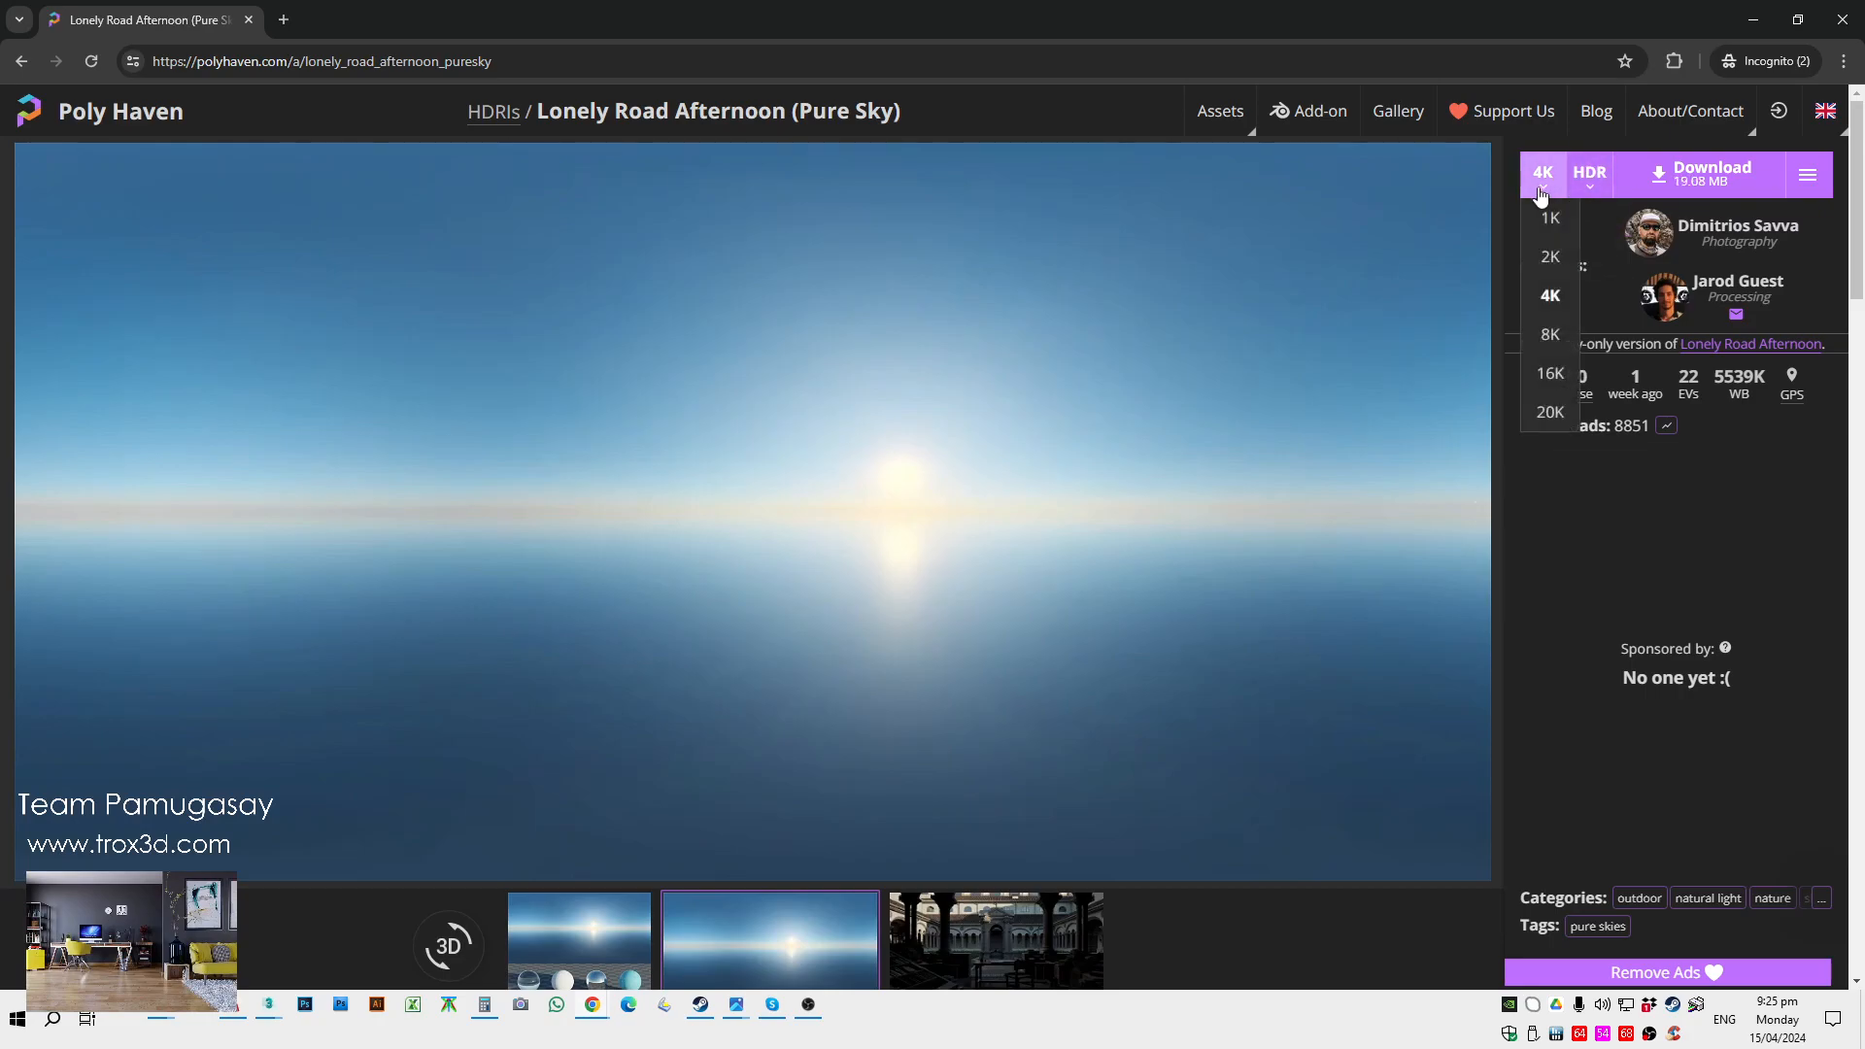
click(1563, 379)
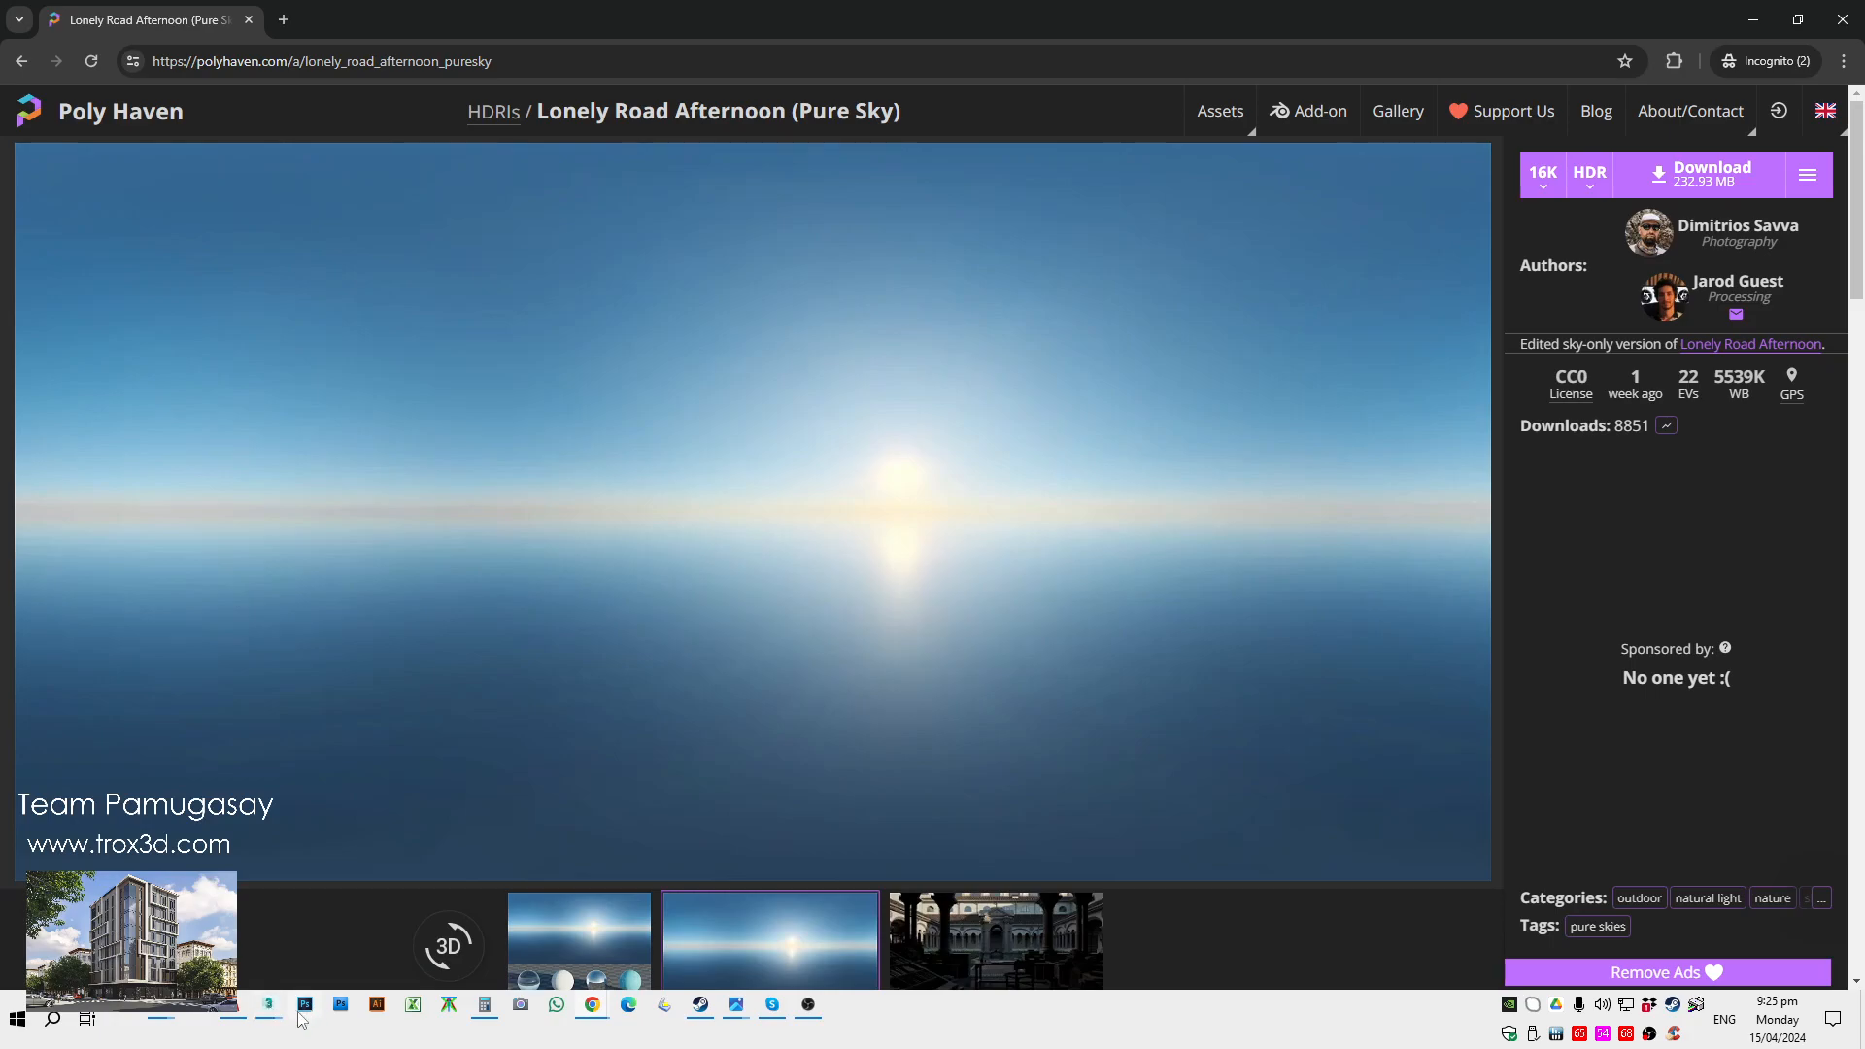
Switch back to 3ds Max and make the pink Material #3 sample slot active in the Material Editor
mouse_move(268, 1005)
click(370, 944)
click(89, 105)
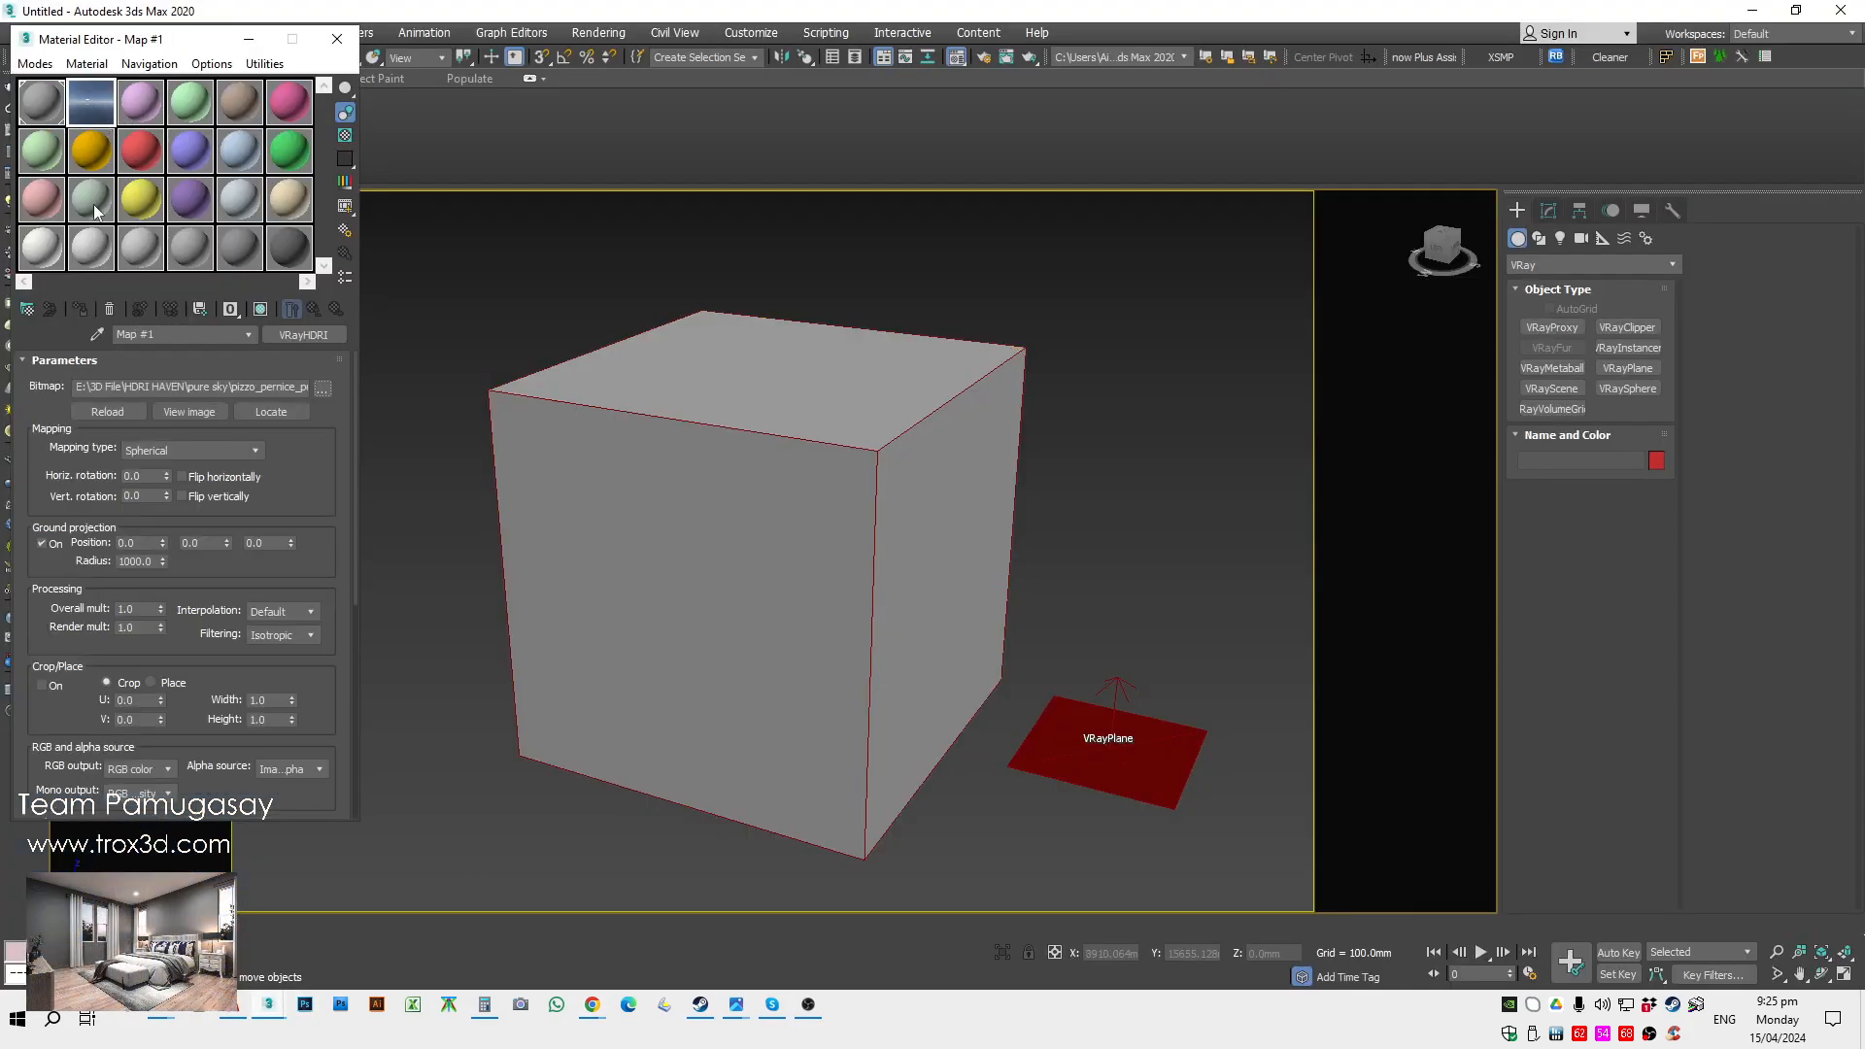
click(138, 111)
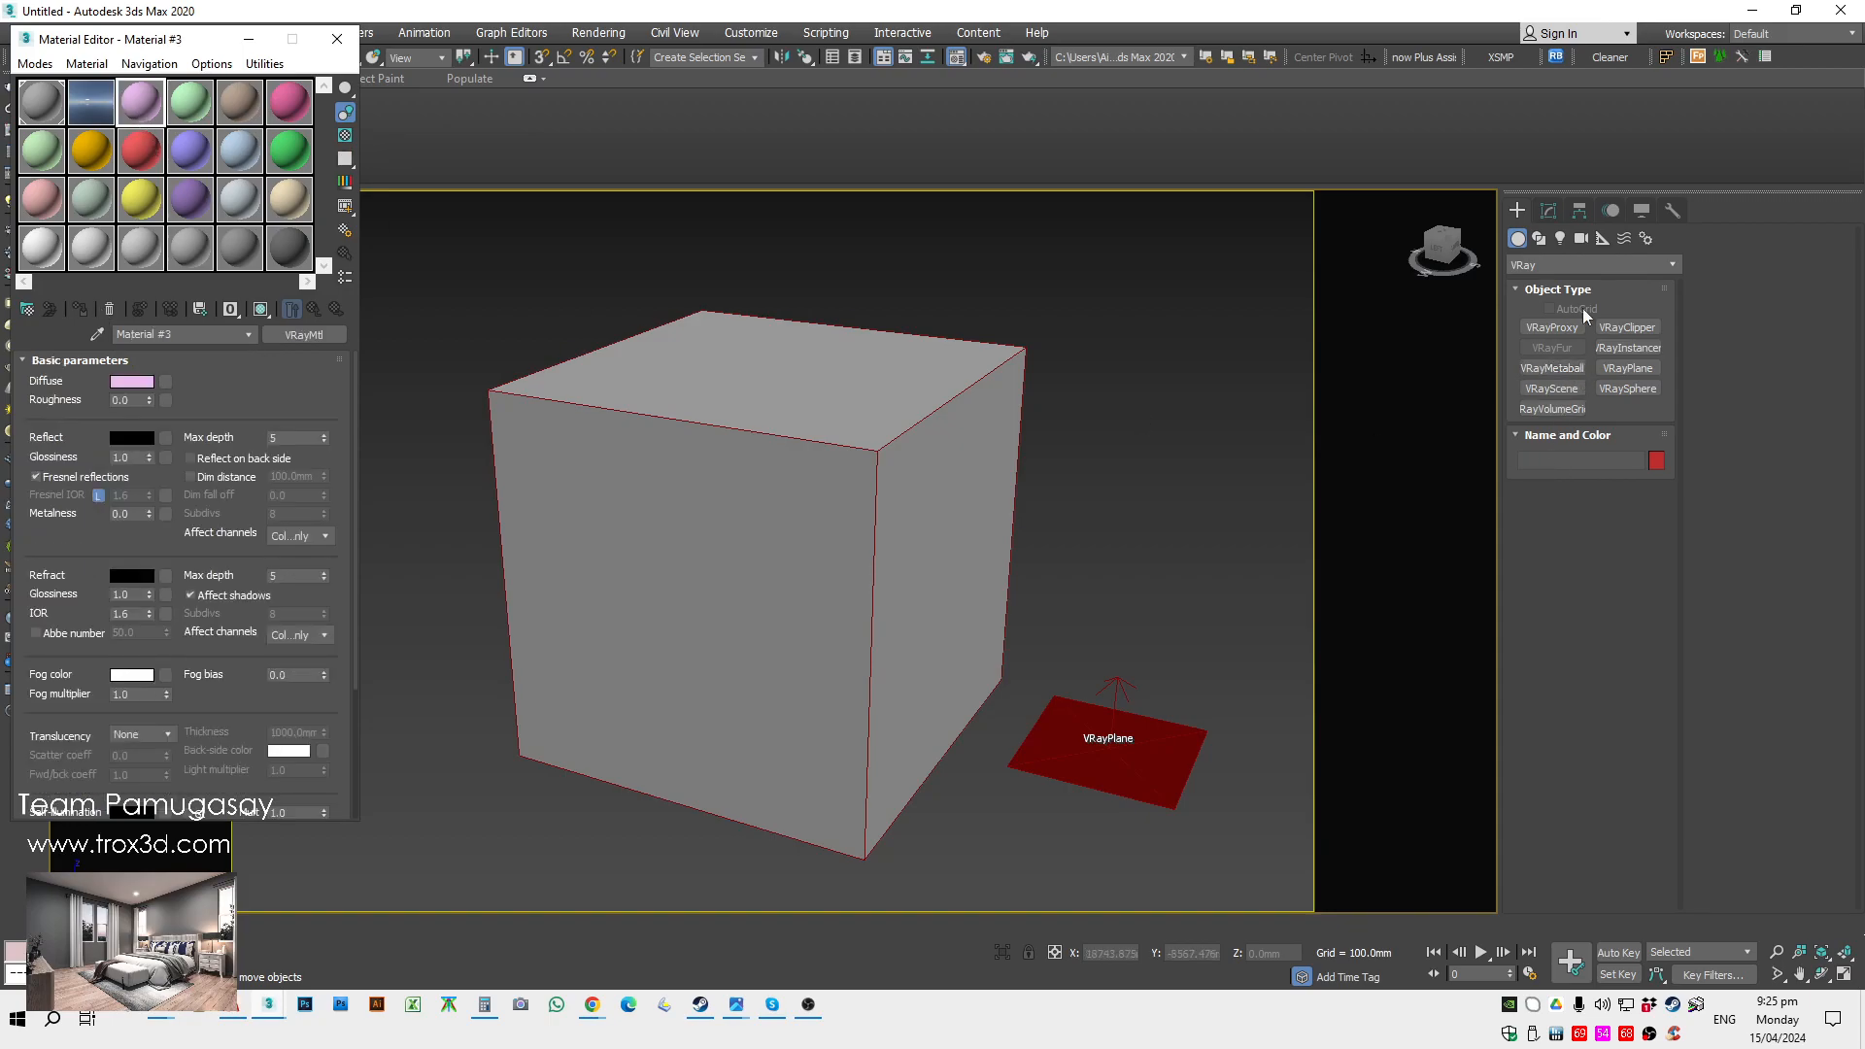
Draw a VRayLight about 1774 mm by 1326 mm beside the box, near the VRayPlane
click(1559, 238)
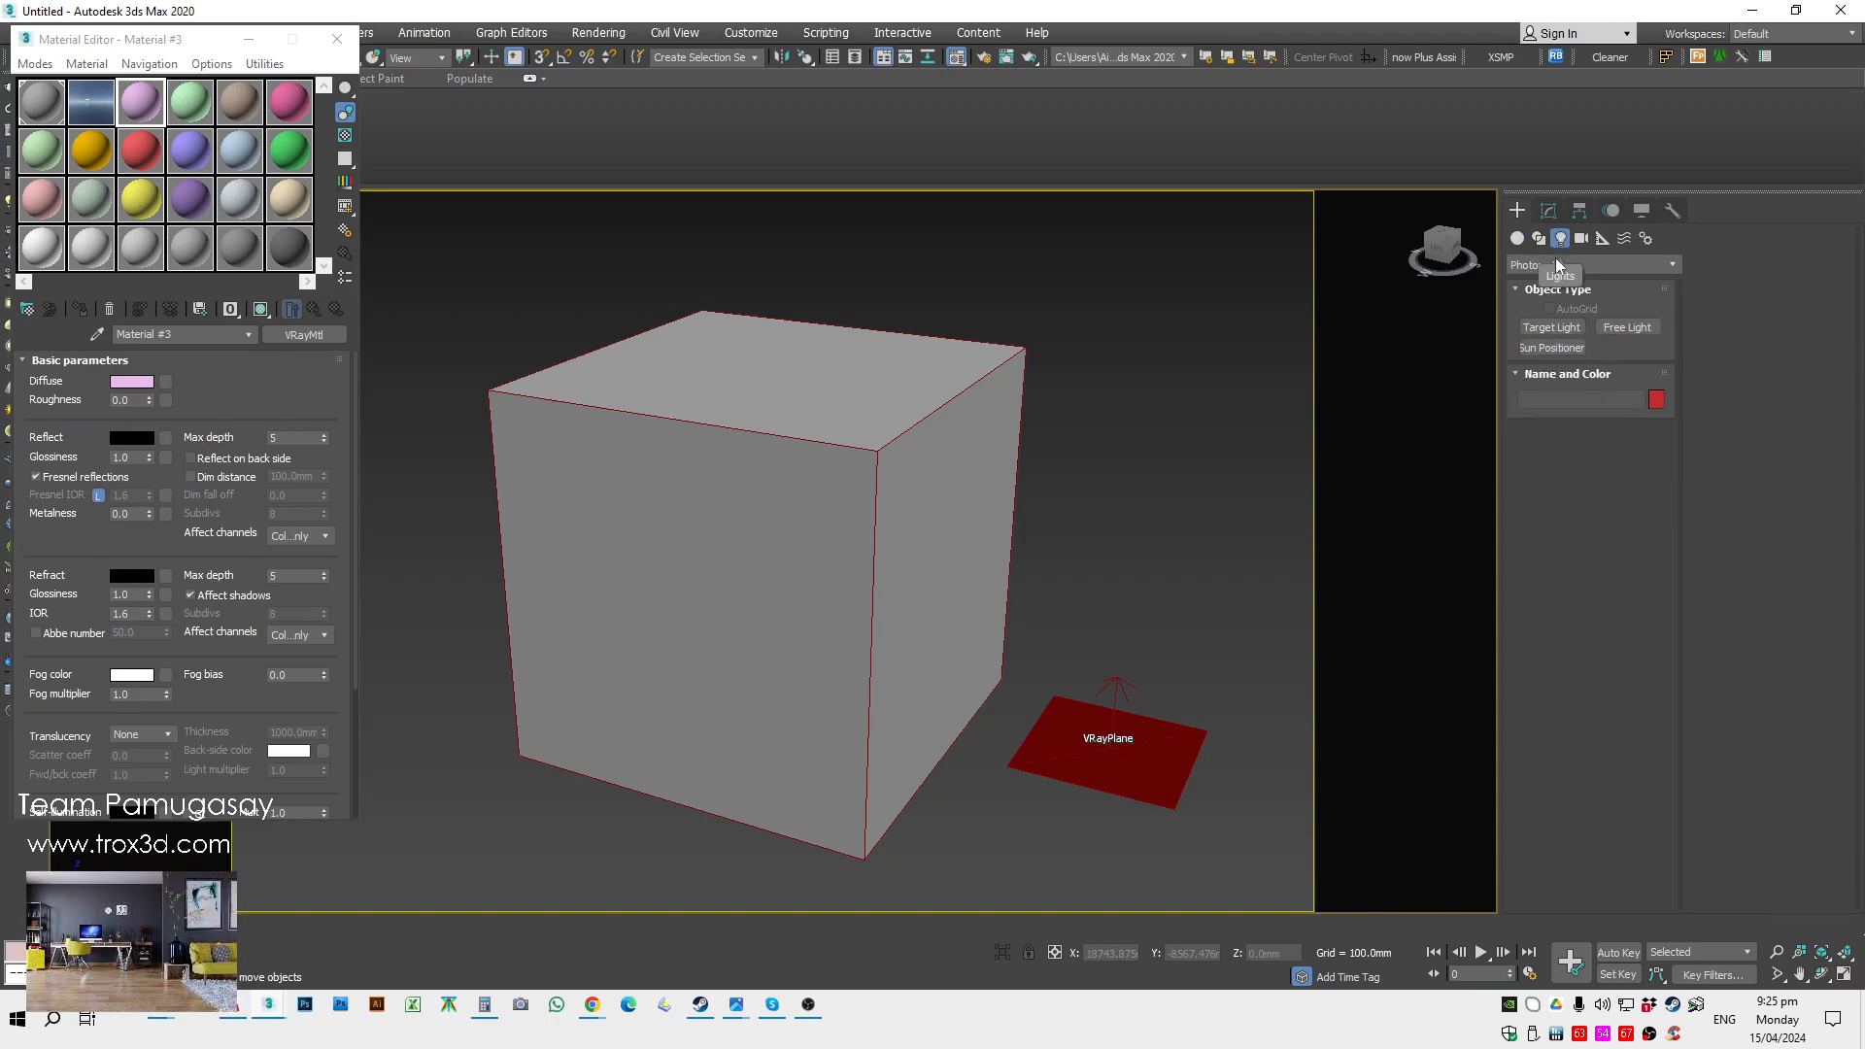
click(1552, 266)
click(1523, 336)
click(1551, 328)
drag(1107, 644, 1199, 604)
right_click(1278, 583)
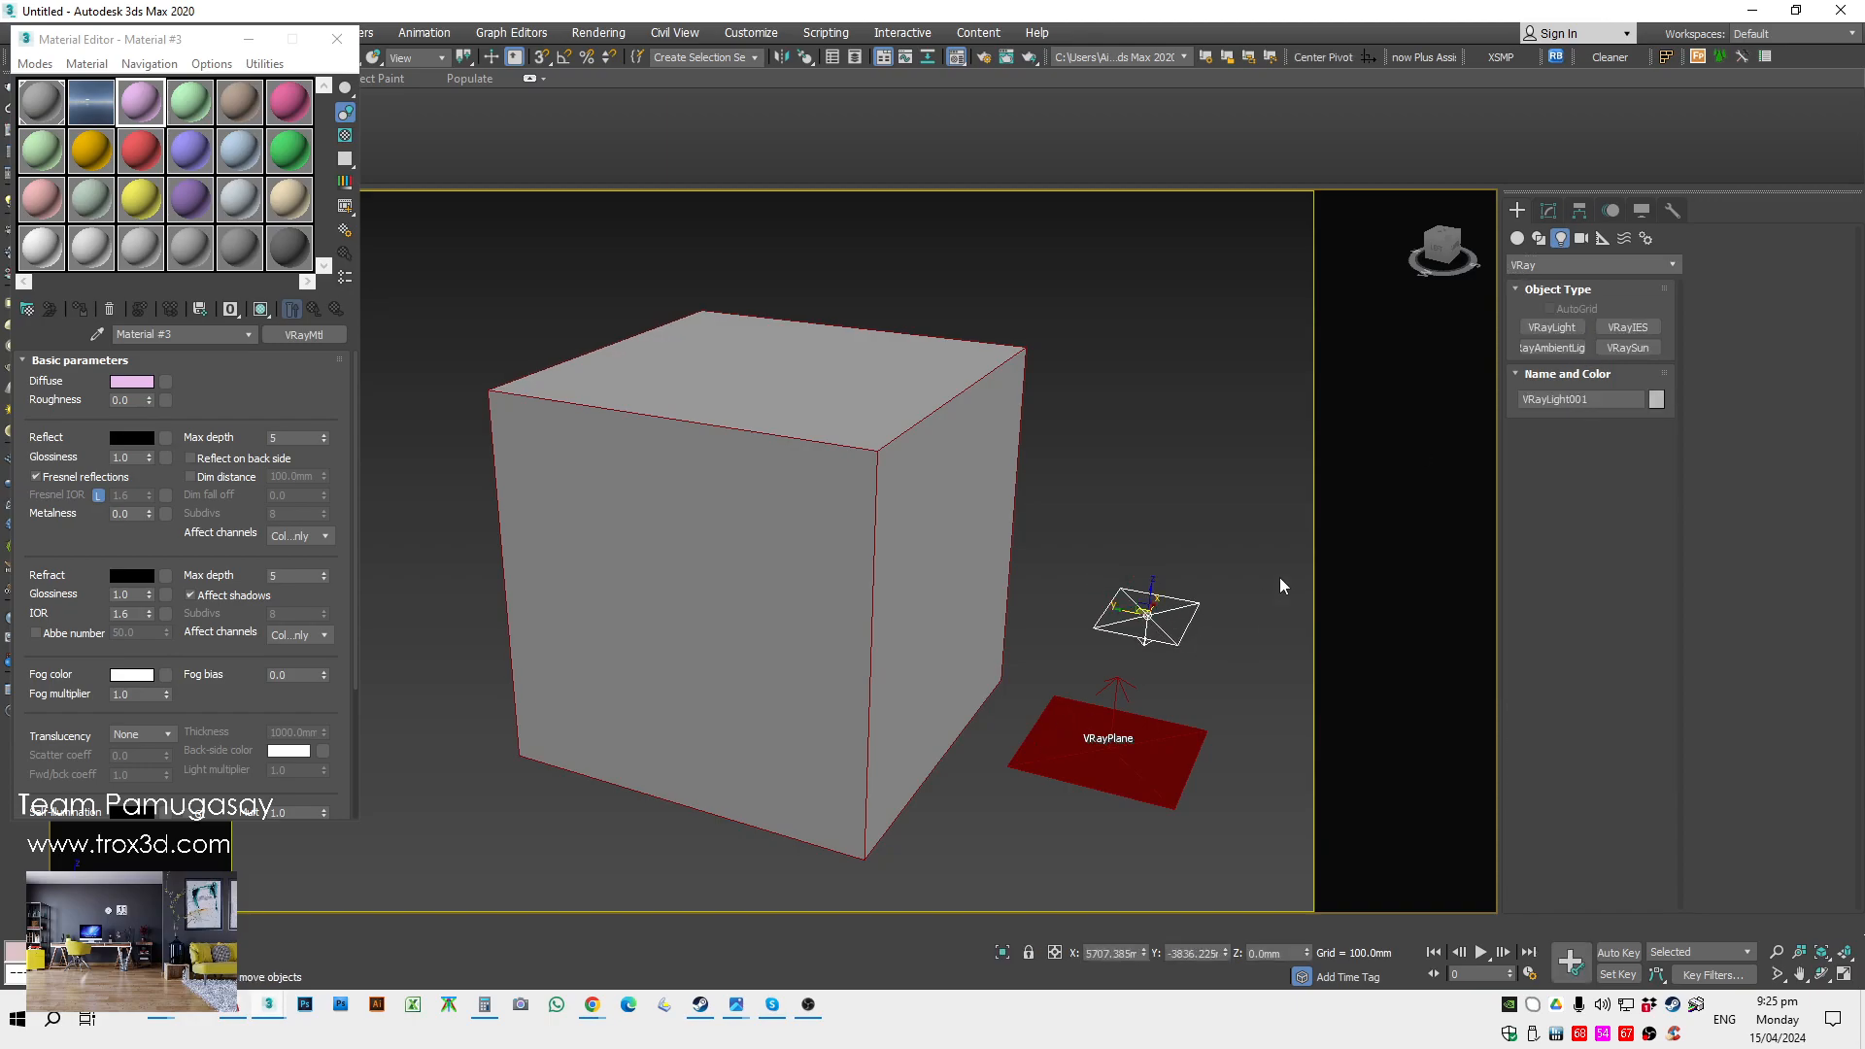
Change the VRayLight's type to Dome
click(1548, 211)
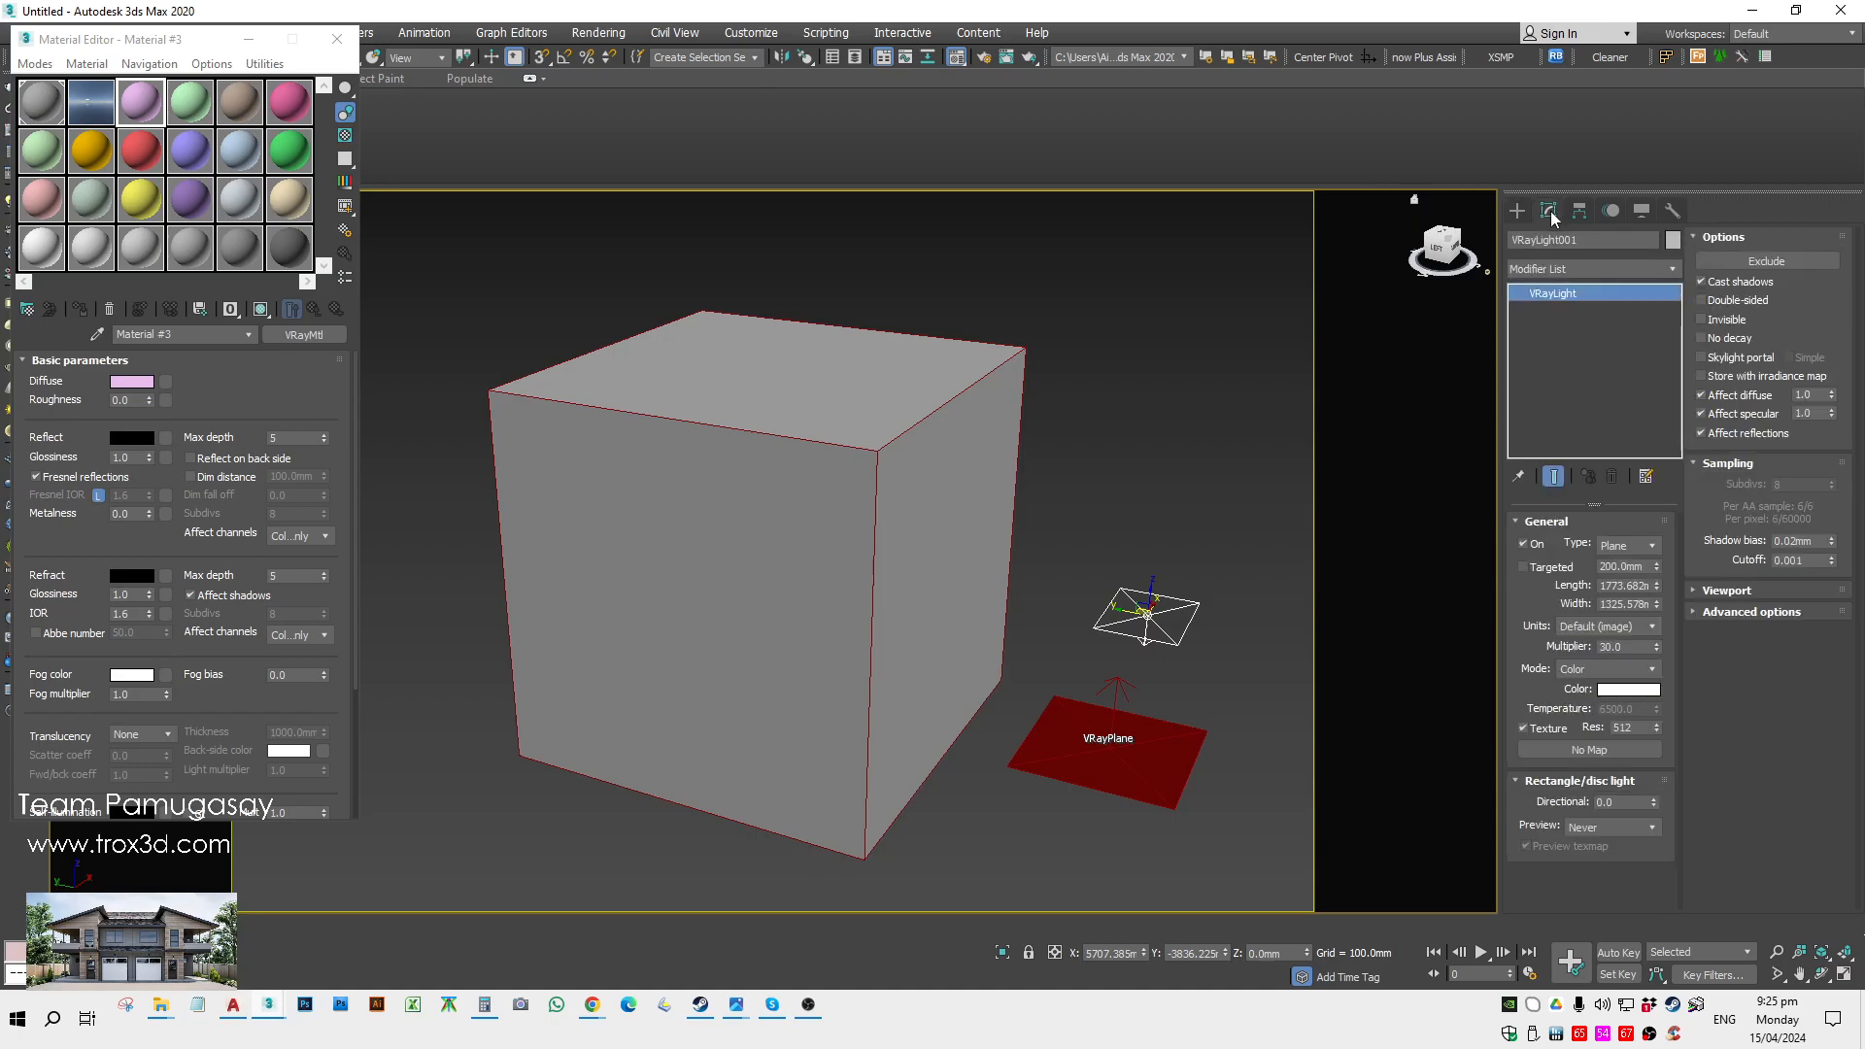
click(1609, 546)
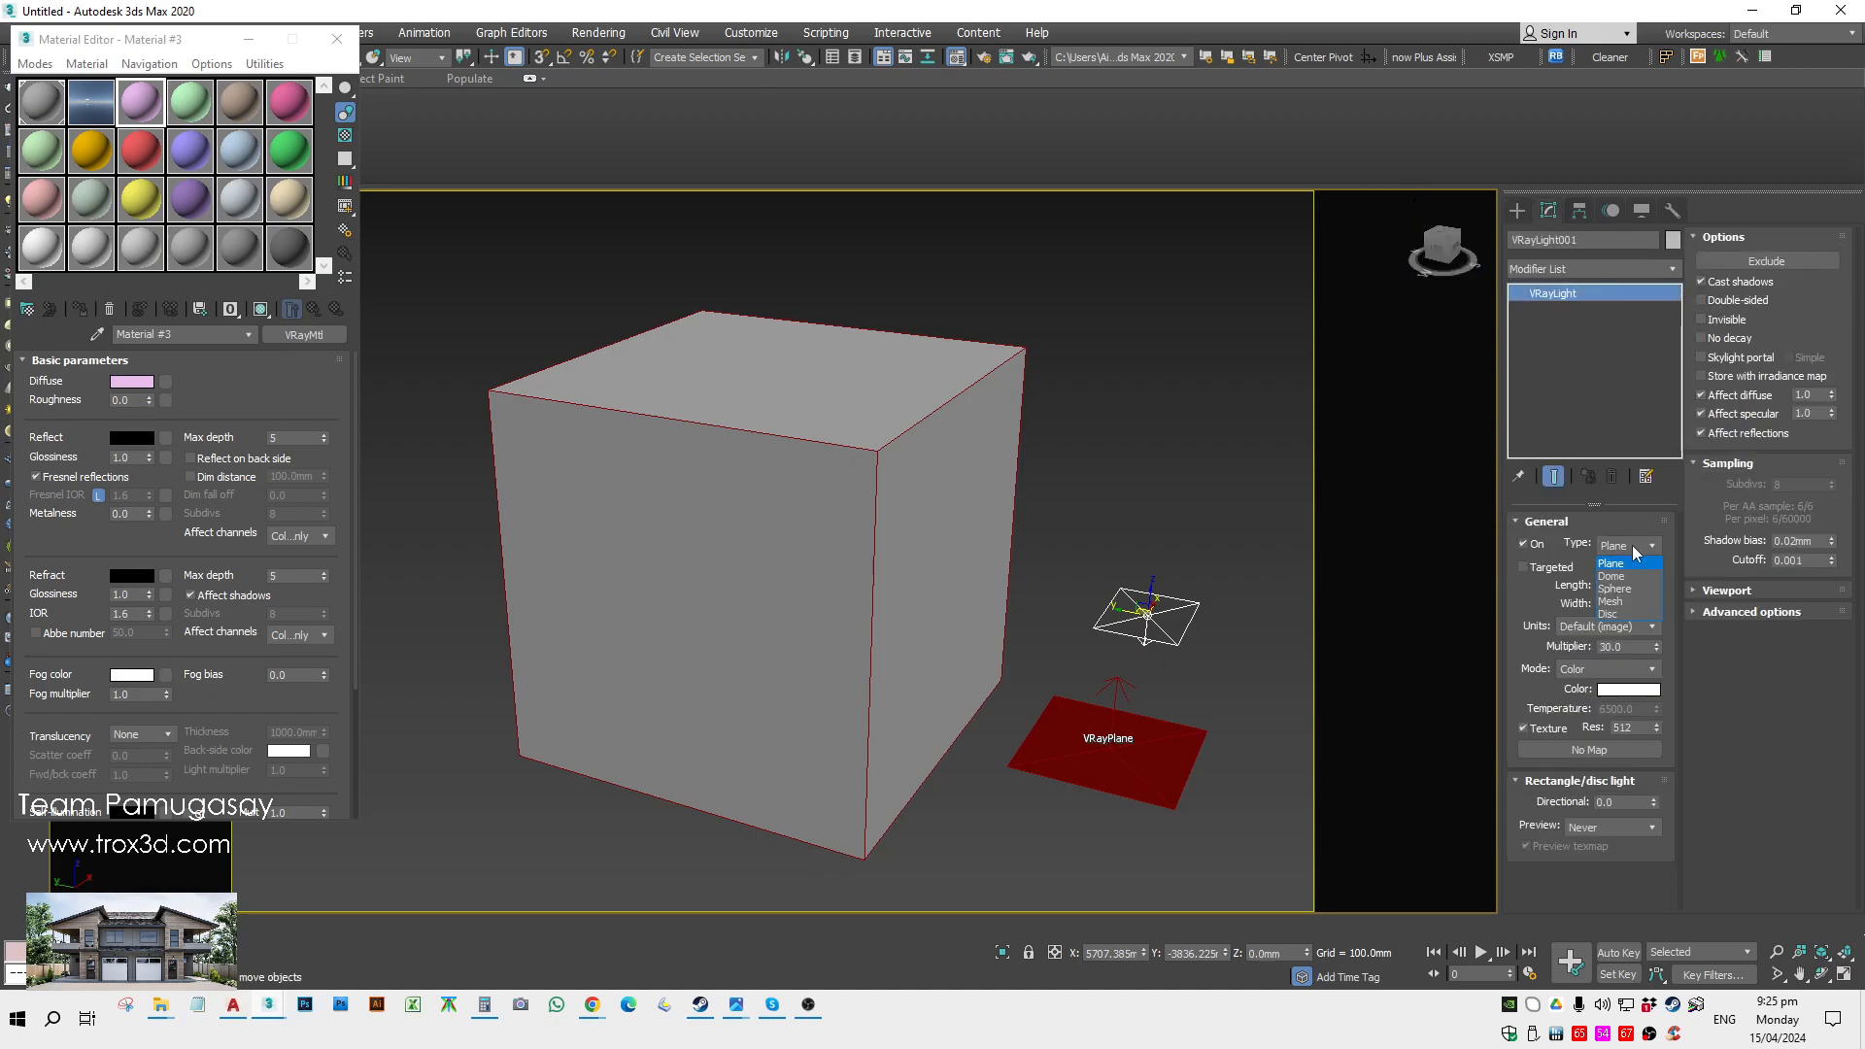
click(1616, 579)
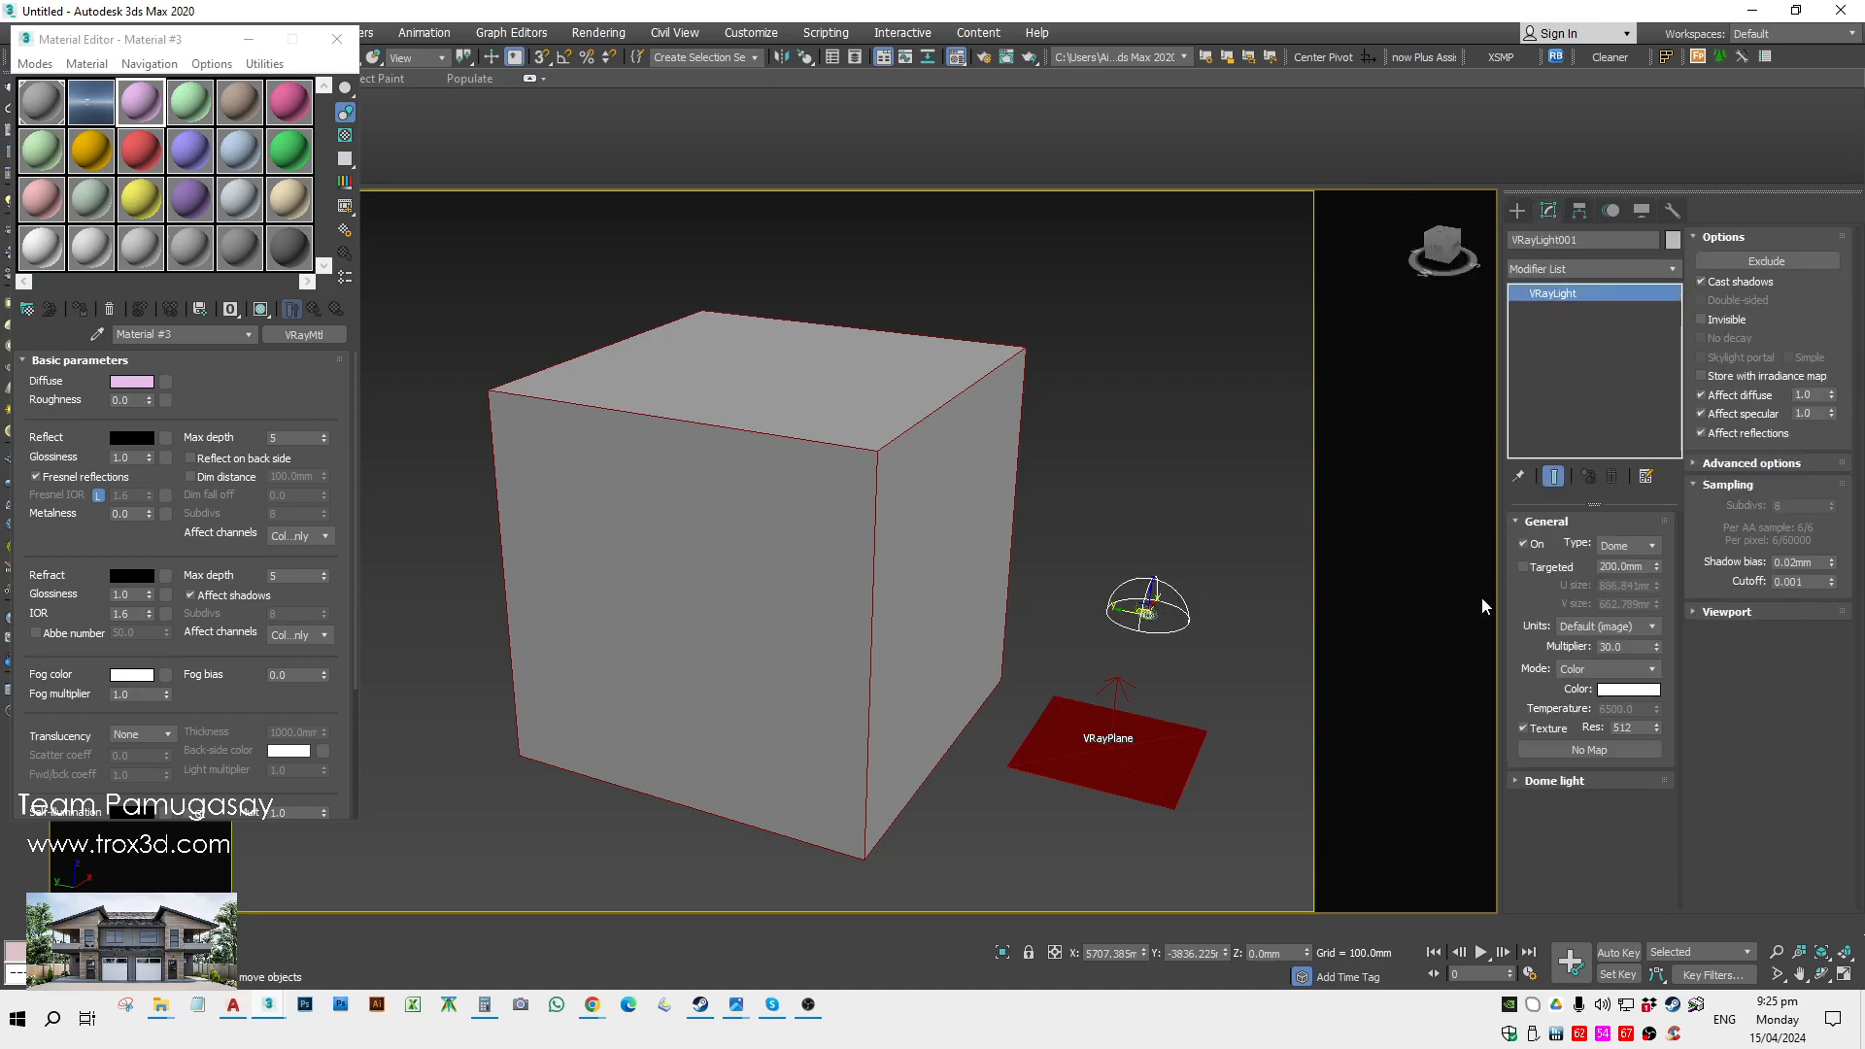
Assign a VRayHDRI map to the dome light's texture and load the pizzo_pernice_puresky_16k HDR image from the pure sky folder
click(1617, 751)
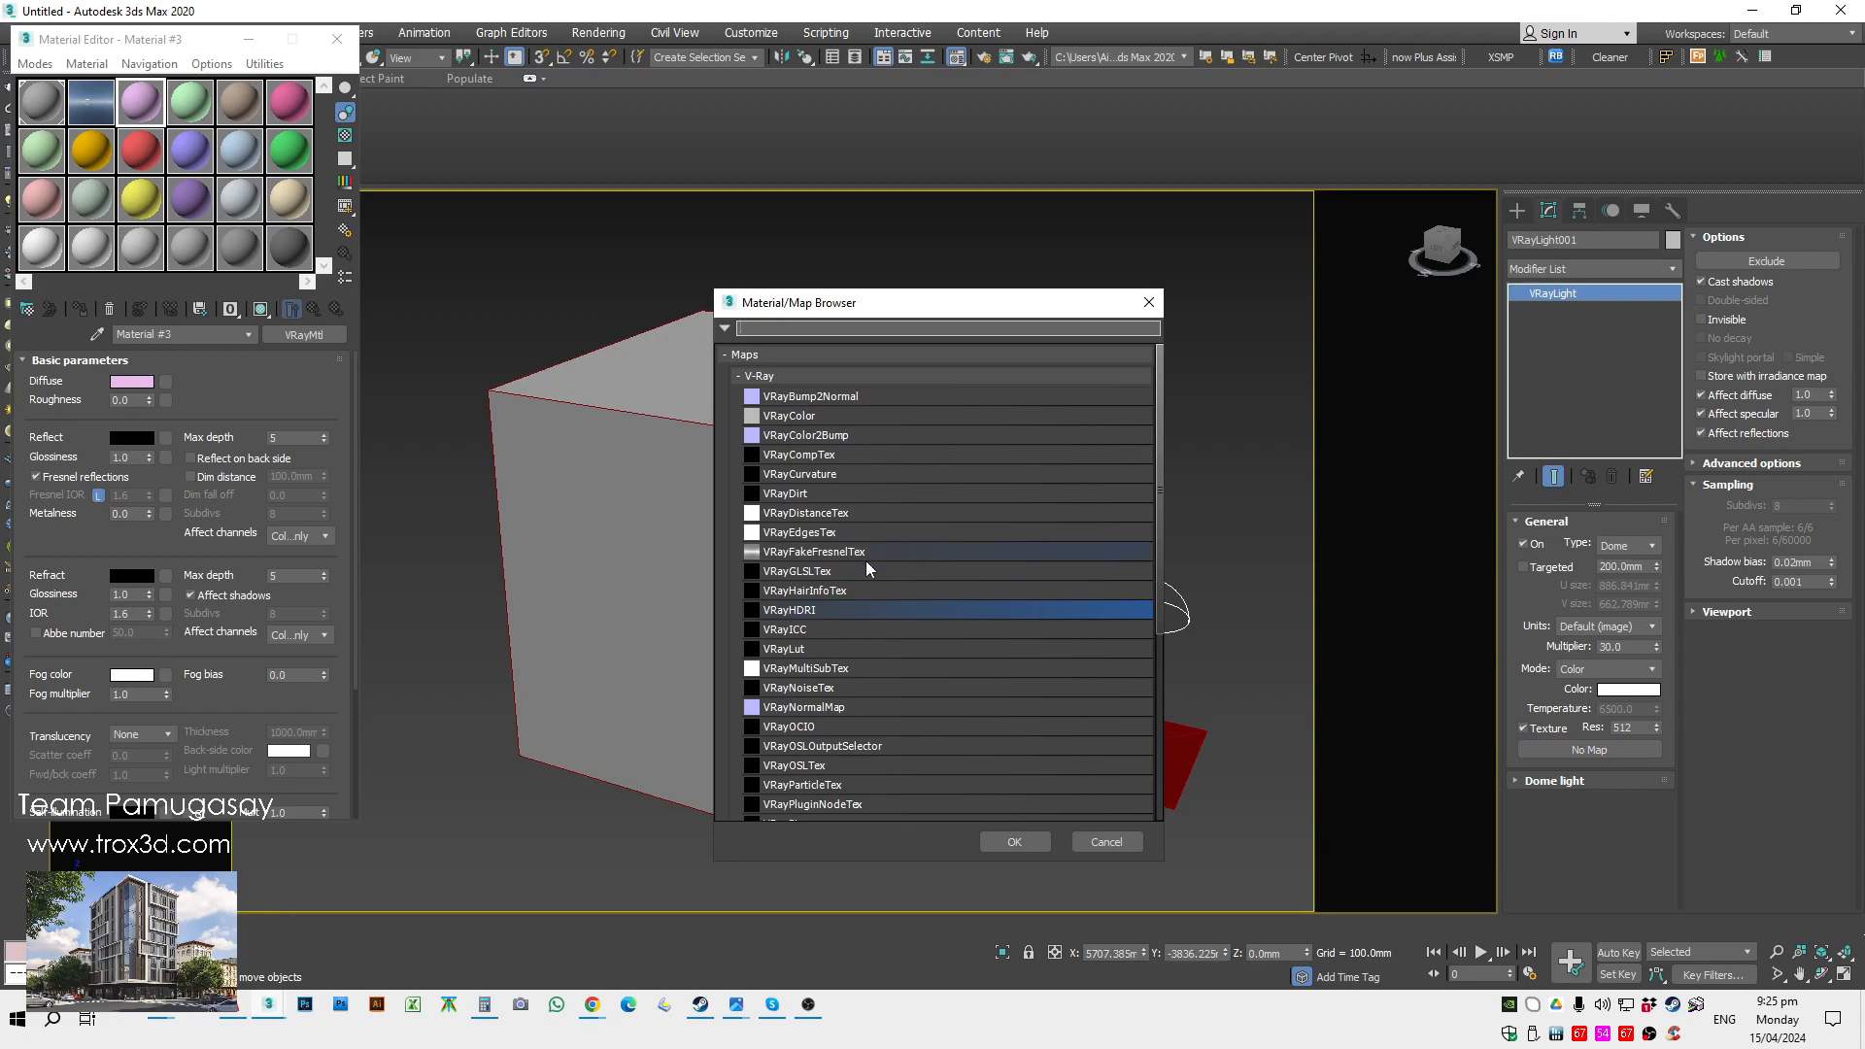
click(777, 377)
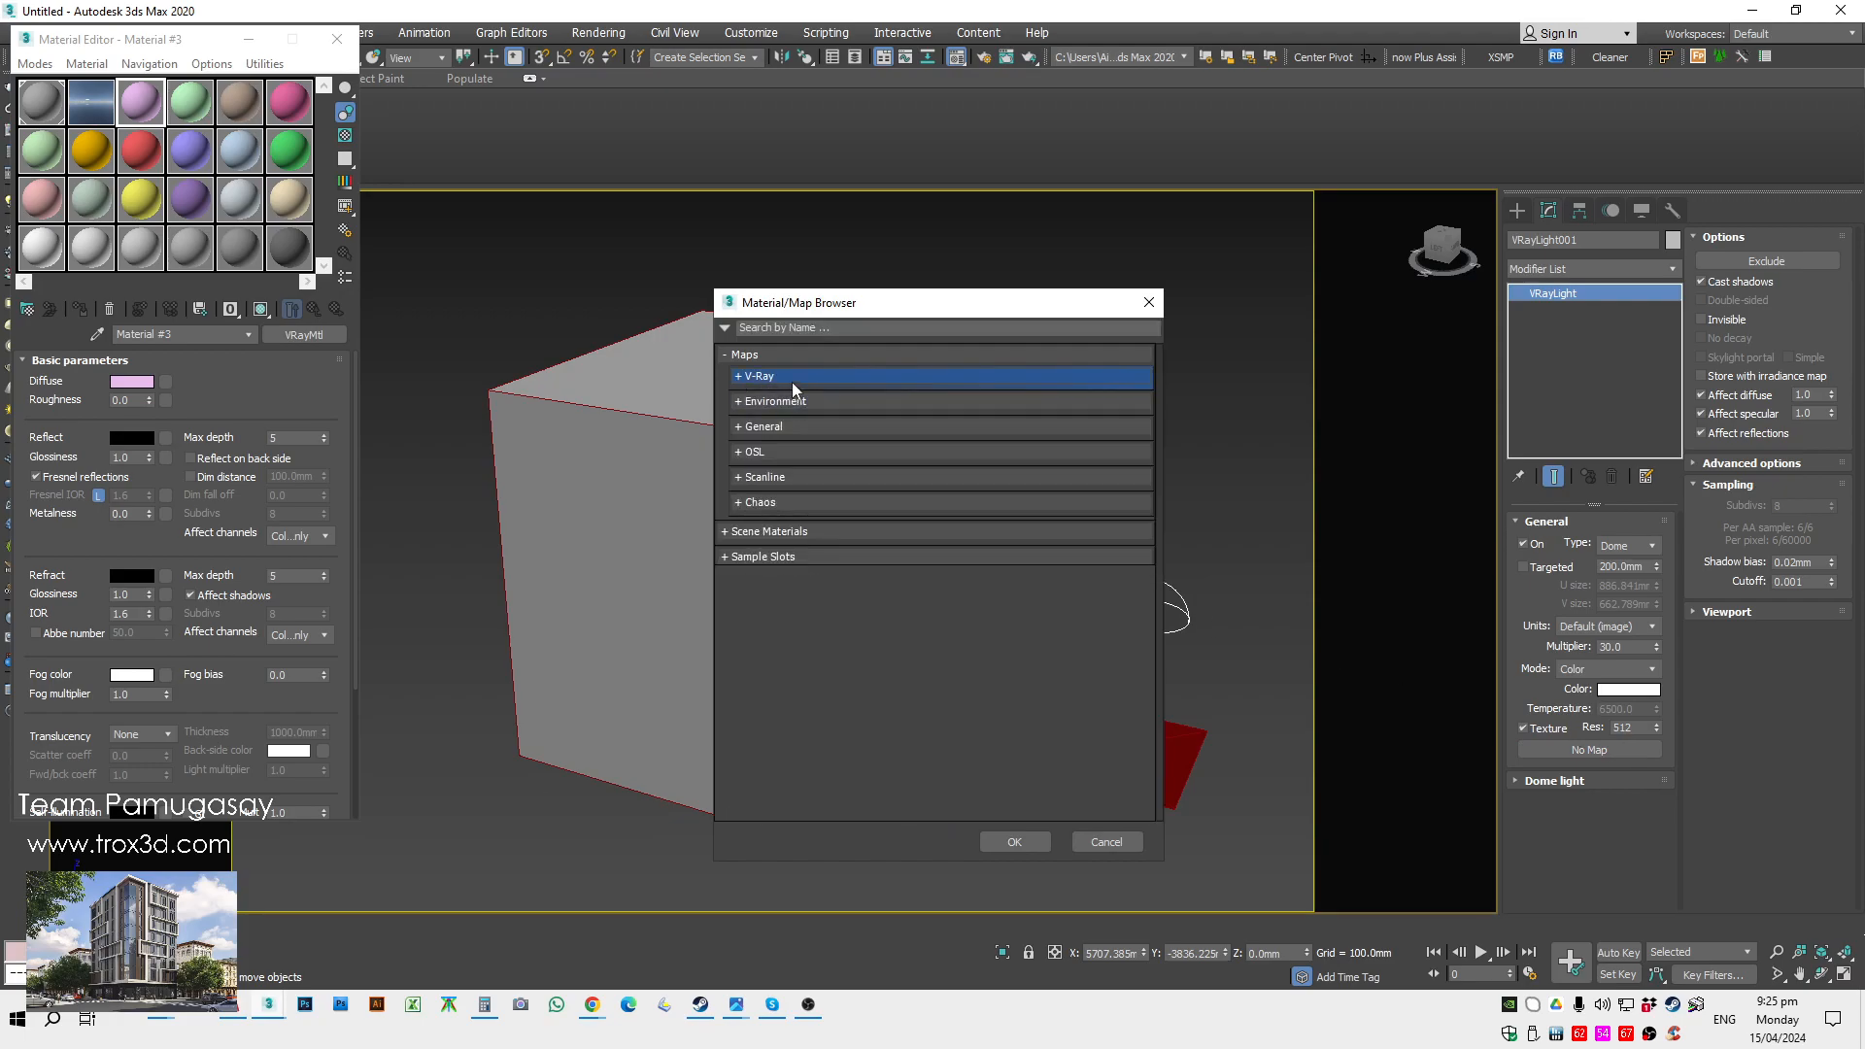
click(790, 381)
double_click(782, 609)
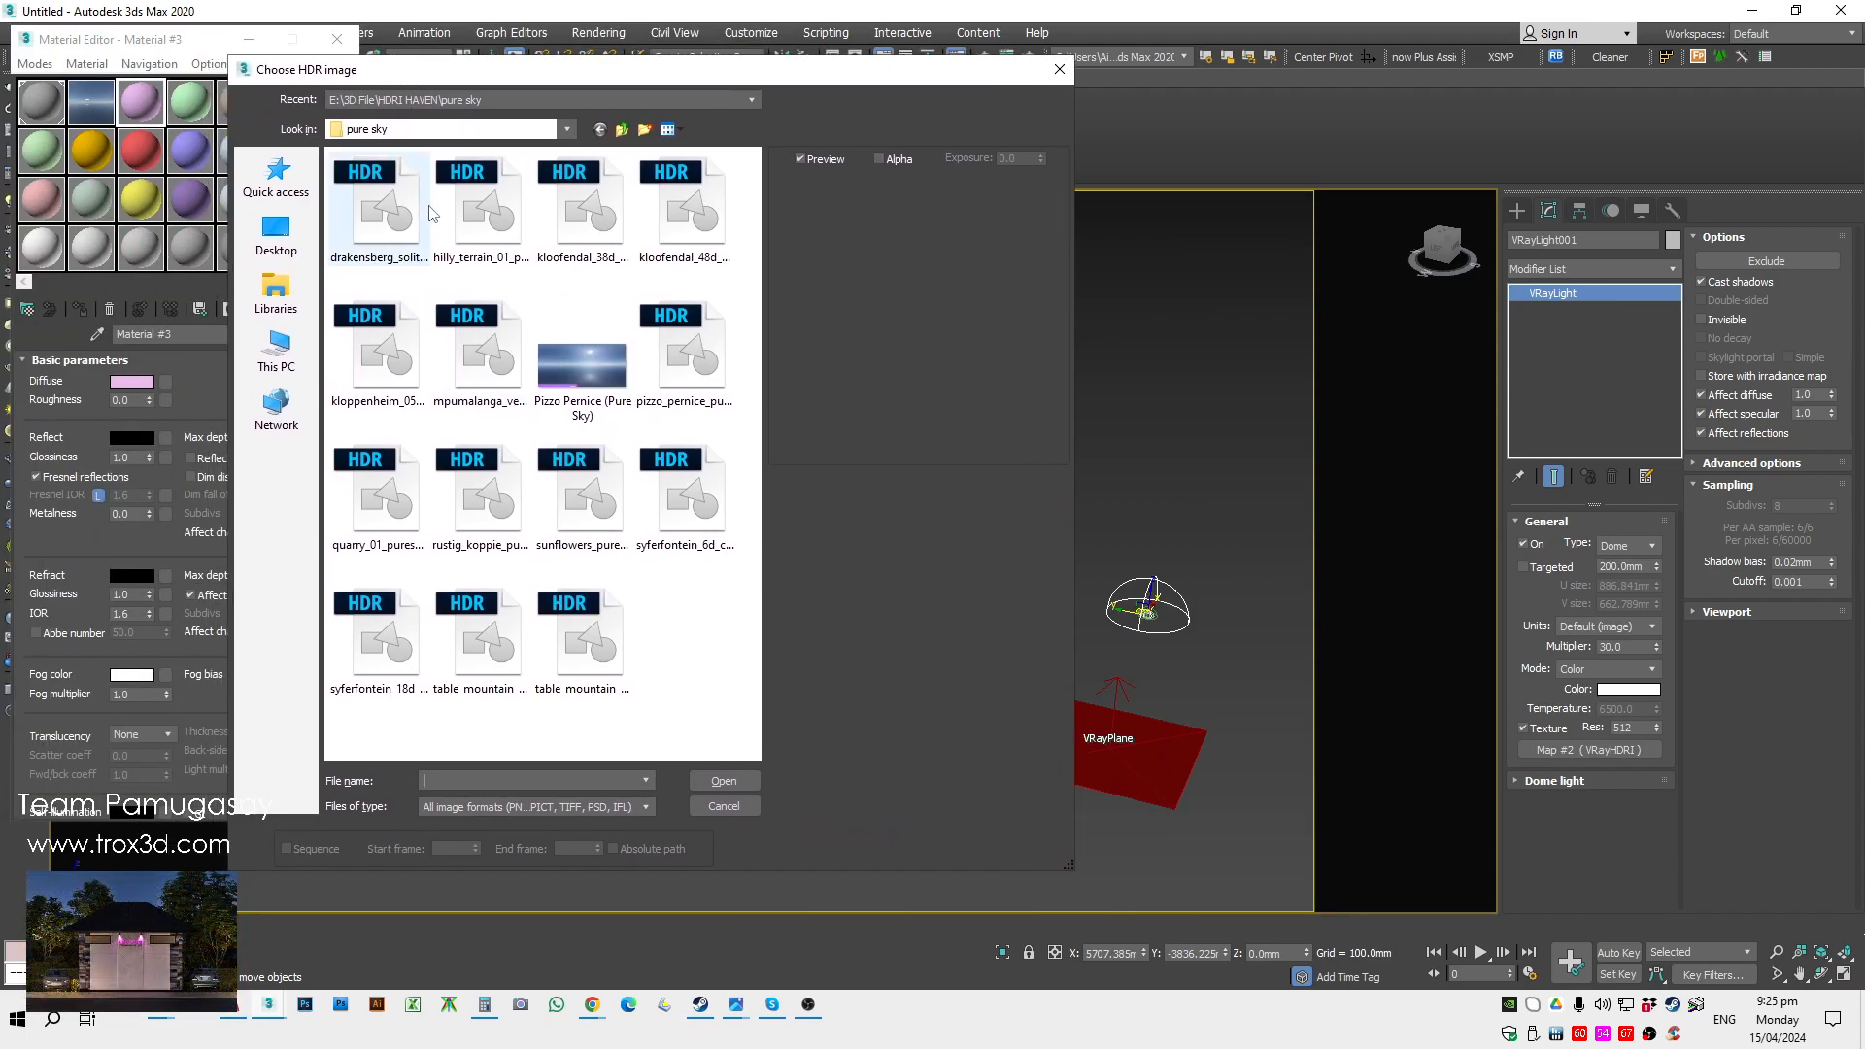
click(672, 377)
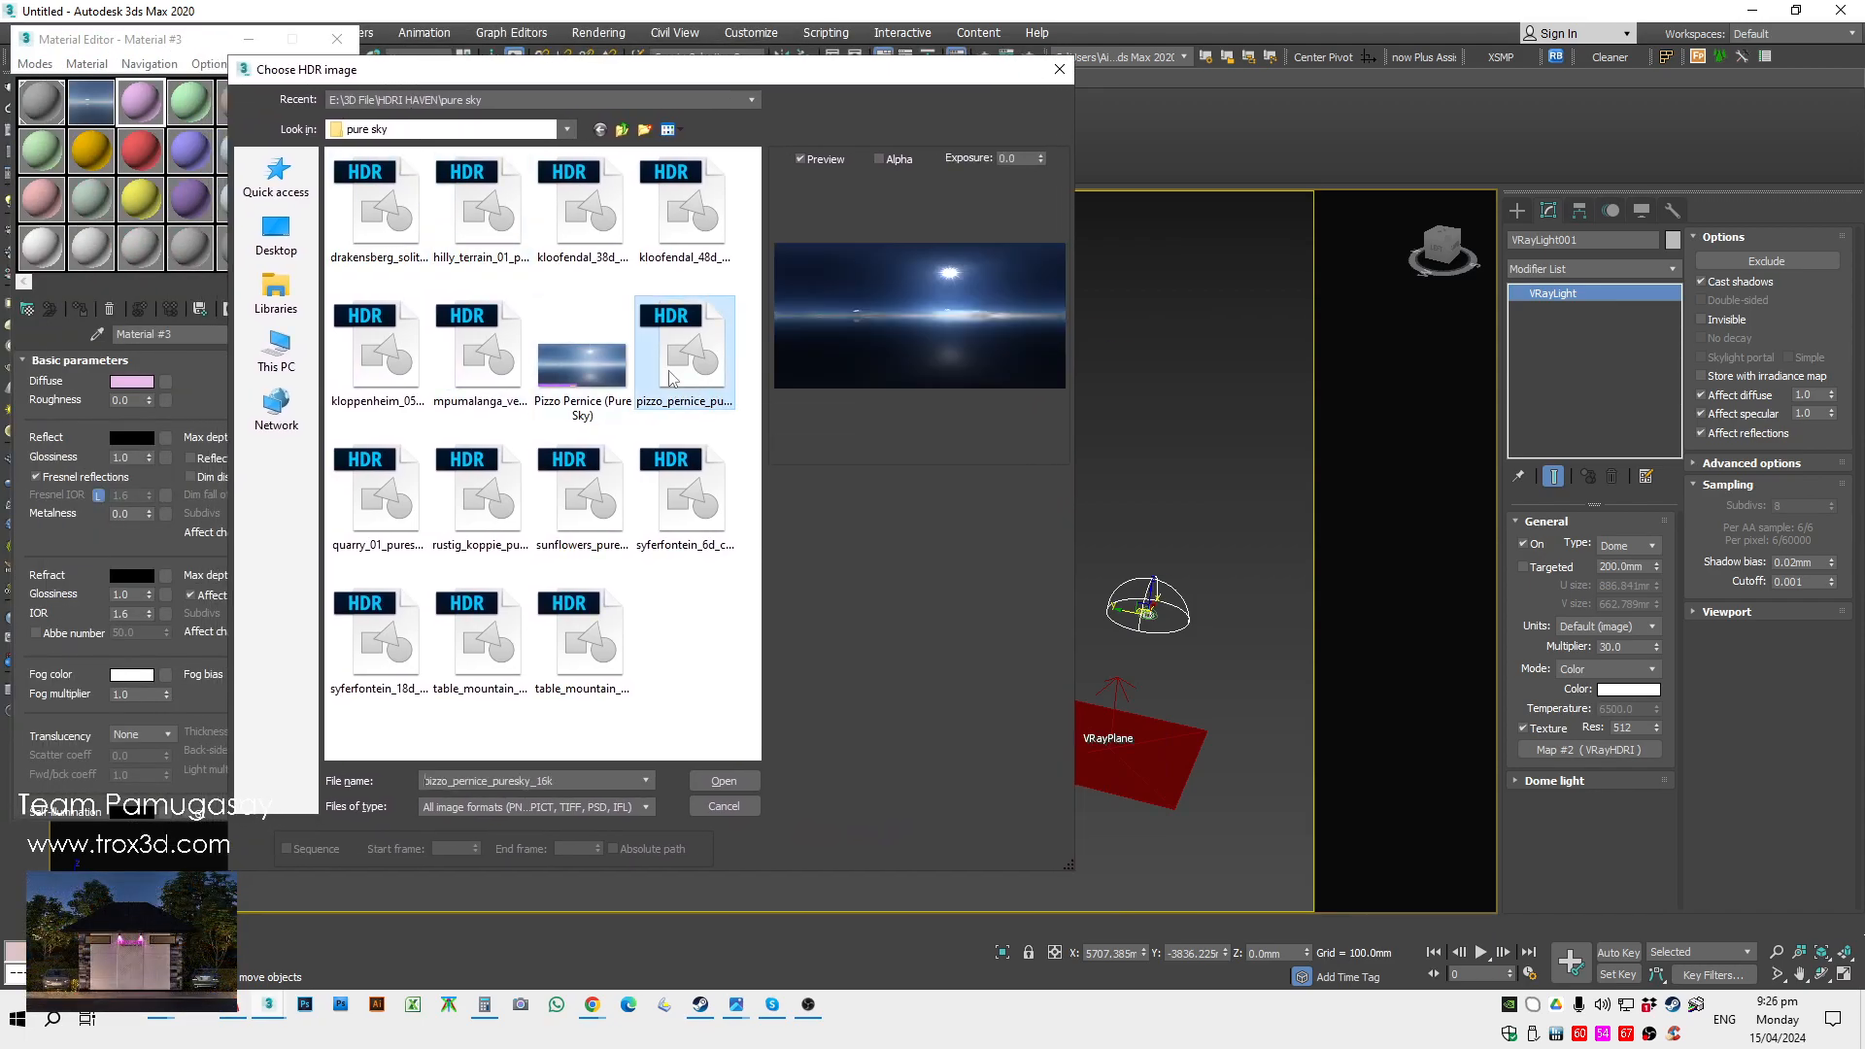
click(721, 781)
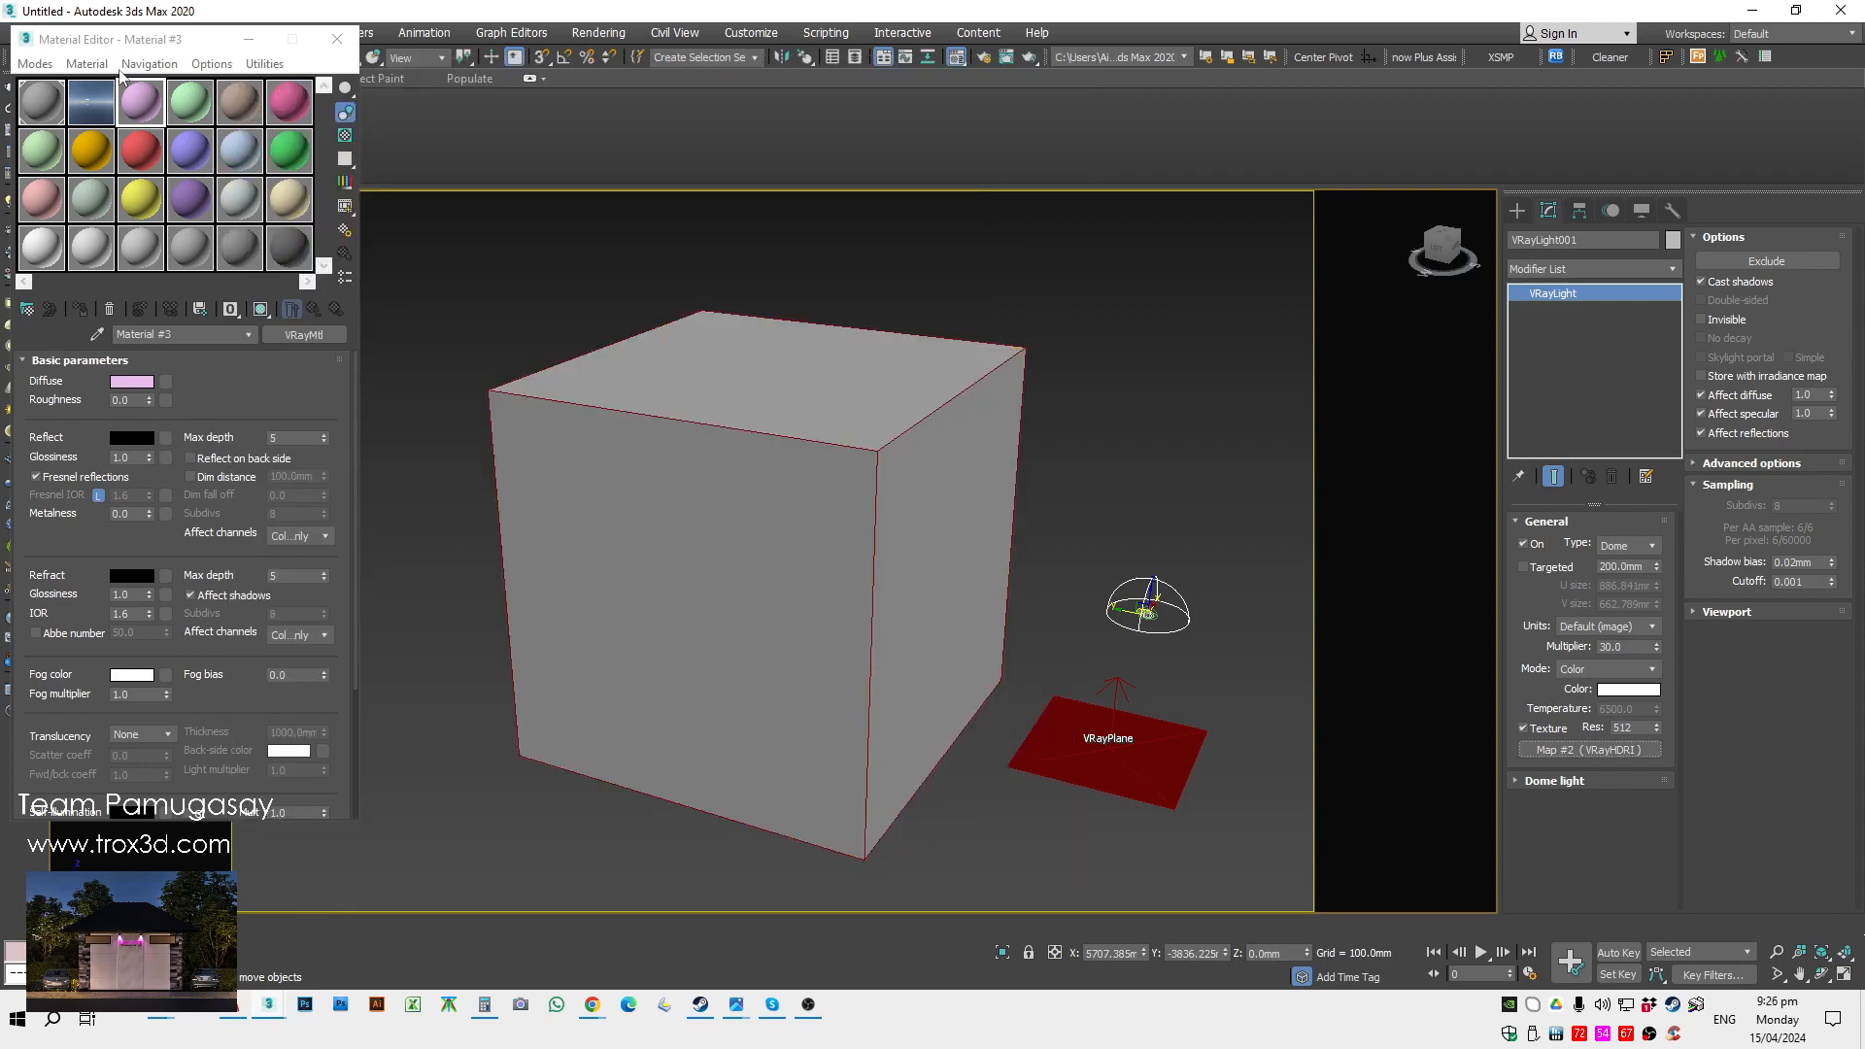
Place the dome light's VRayHDRI map in the Material Editor's second sample slot, replacing the map there, and show its parameters
drag(107, 39, 151, 45)
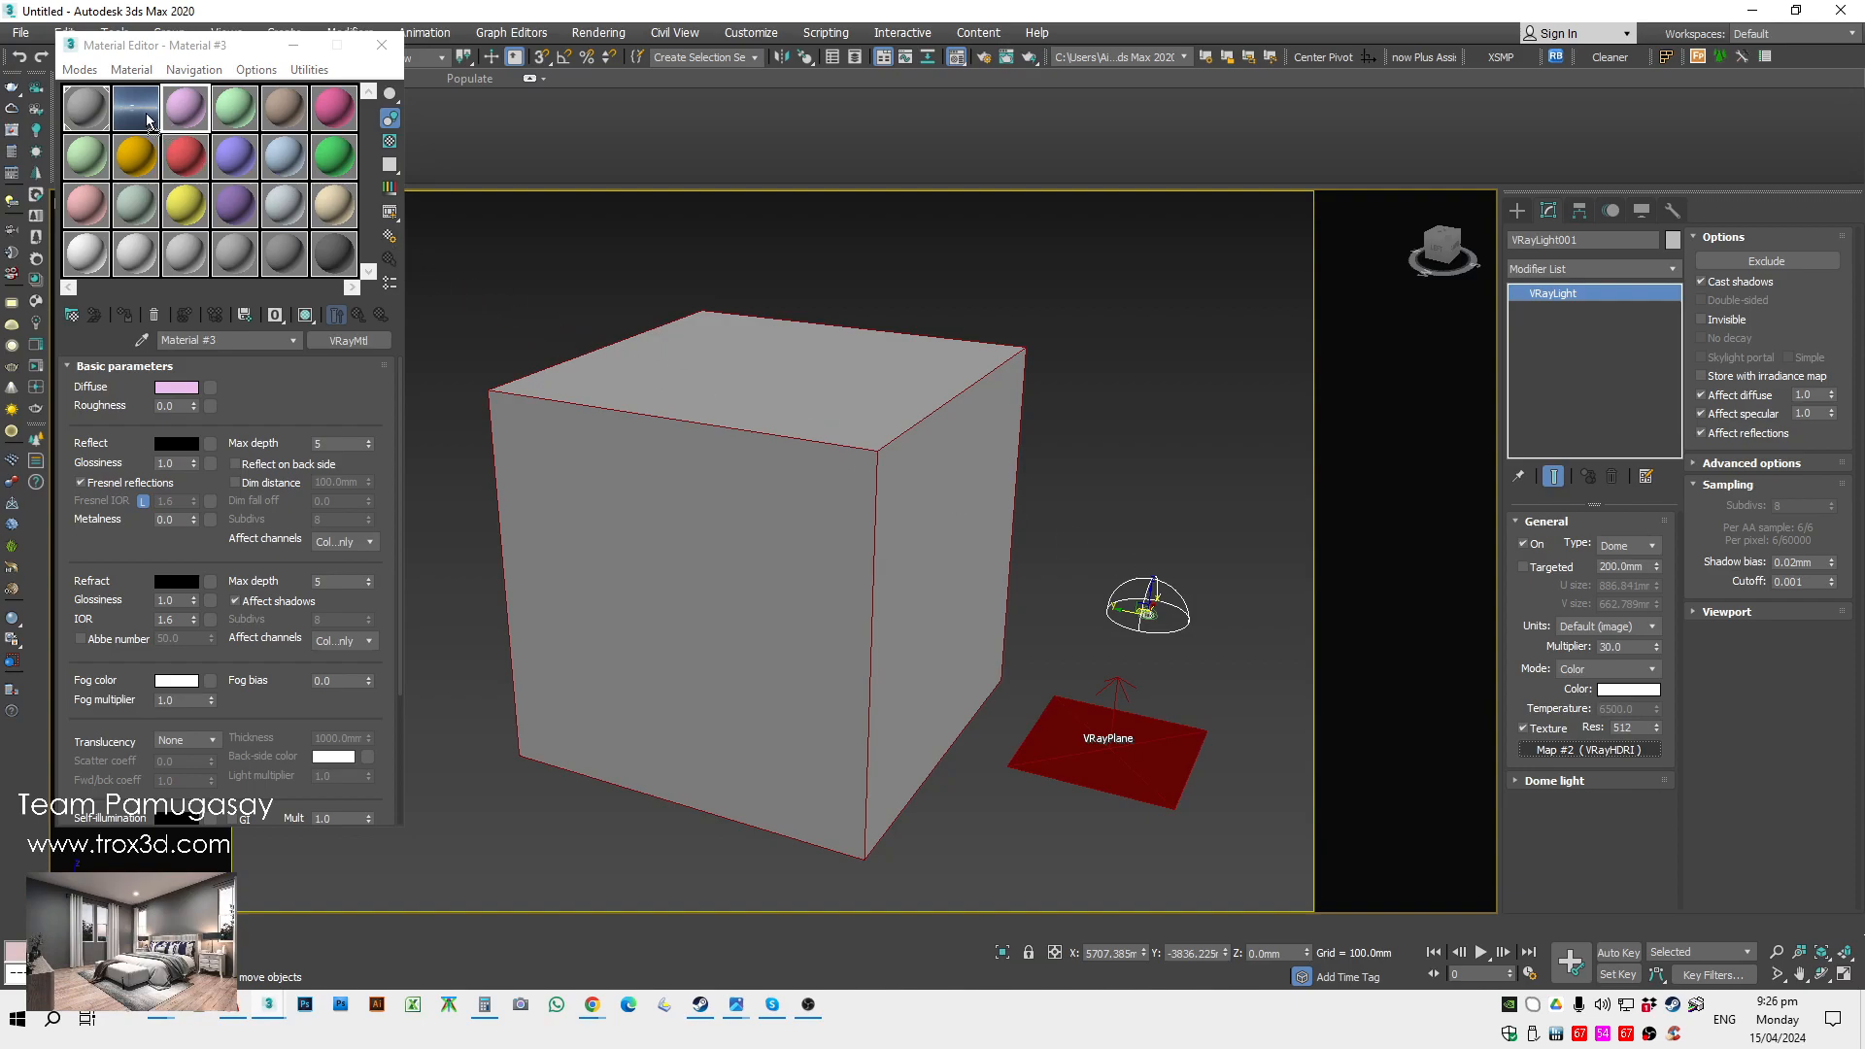
drag(149, 118, 148, 119)
click(188, 497)
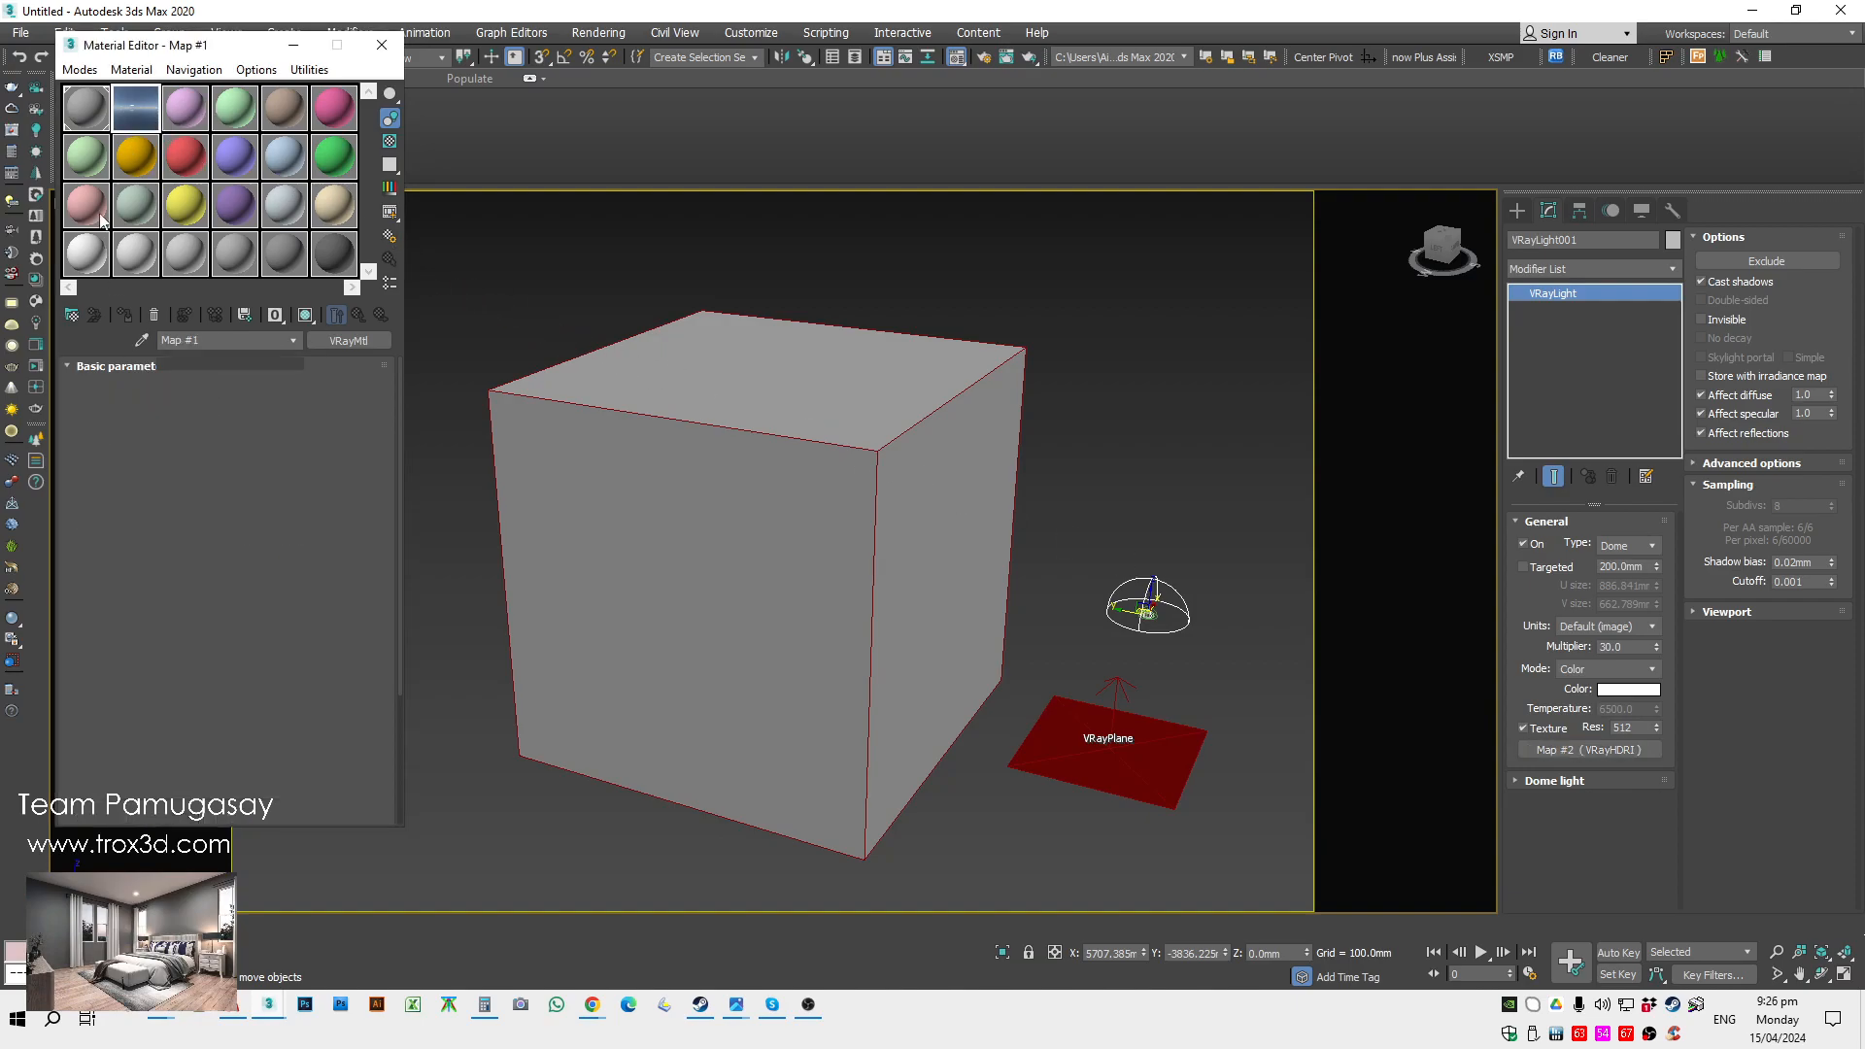
click(141, 119)
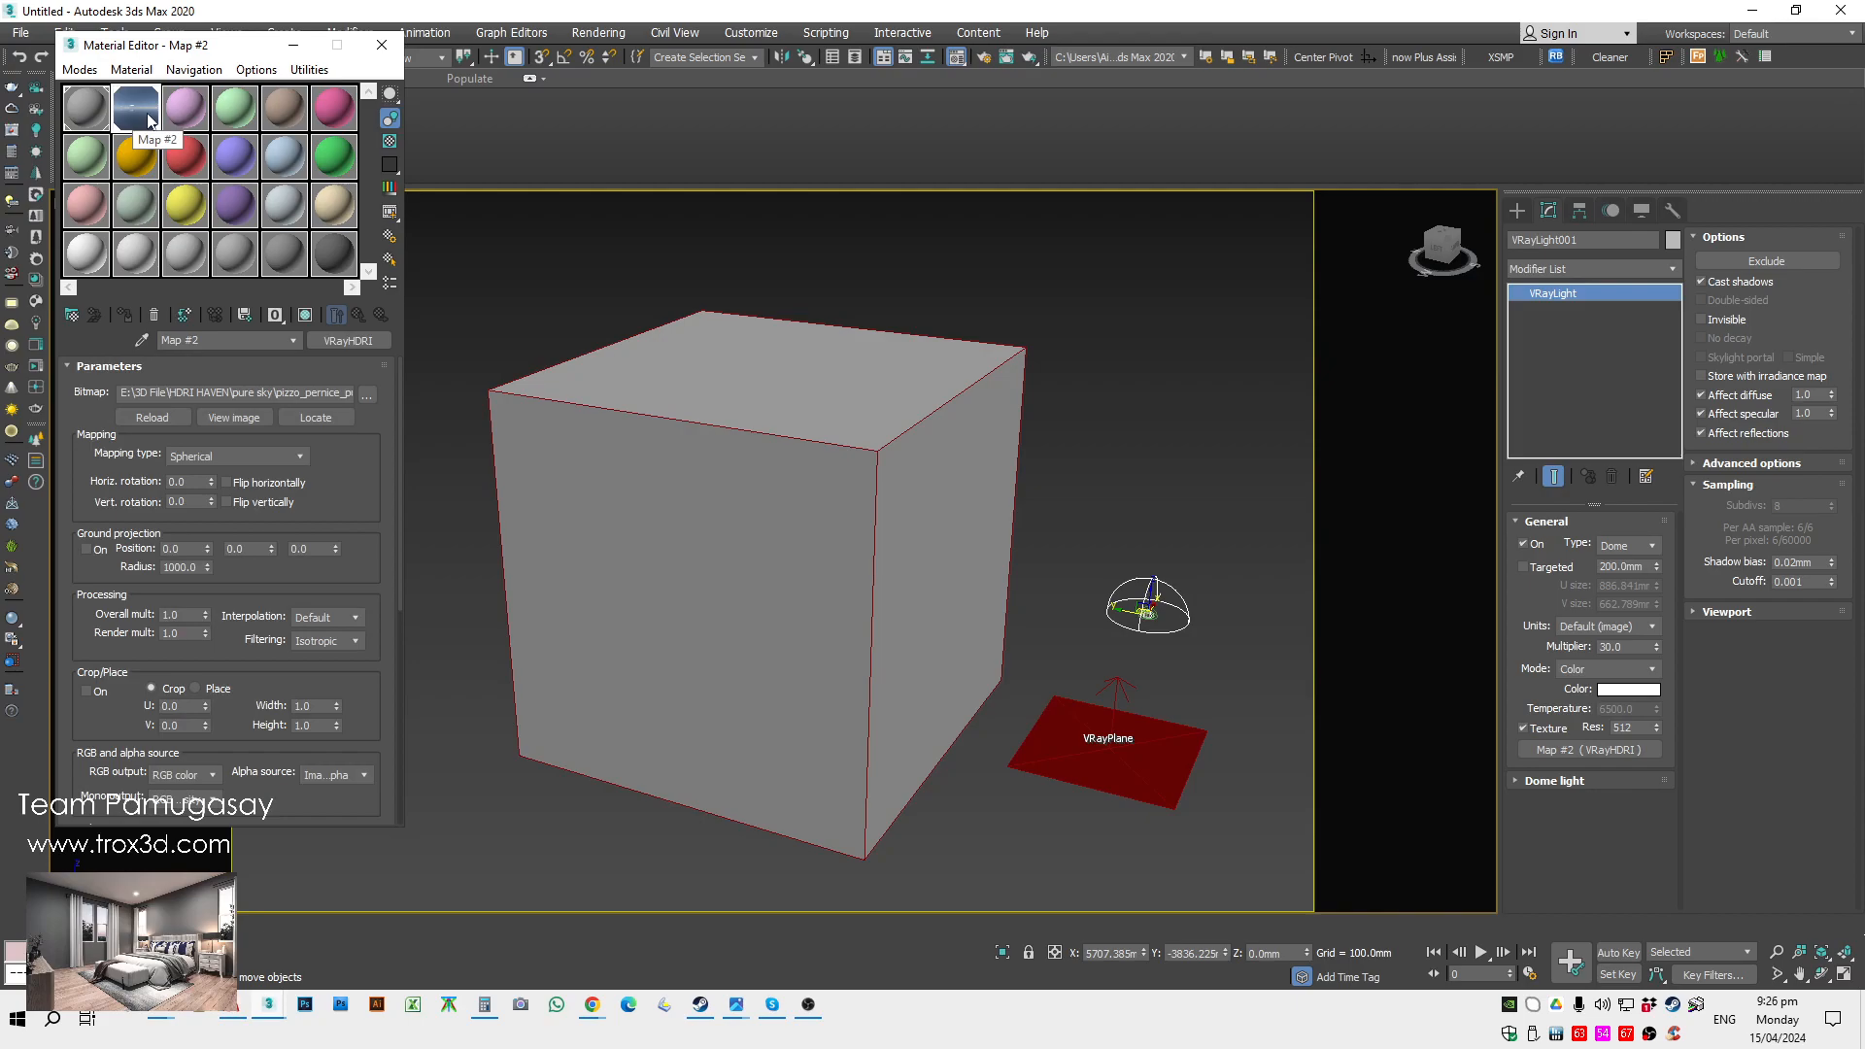
Set the dome light's multiplier to 1.0 and deselect the light
double_click(1628, 647)
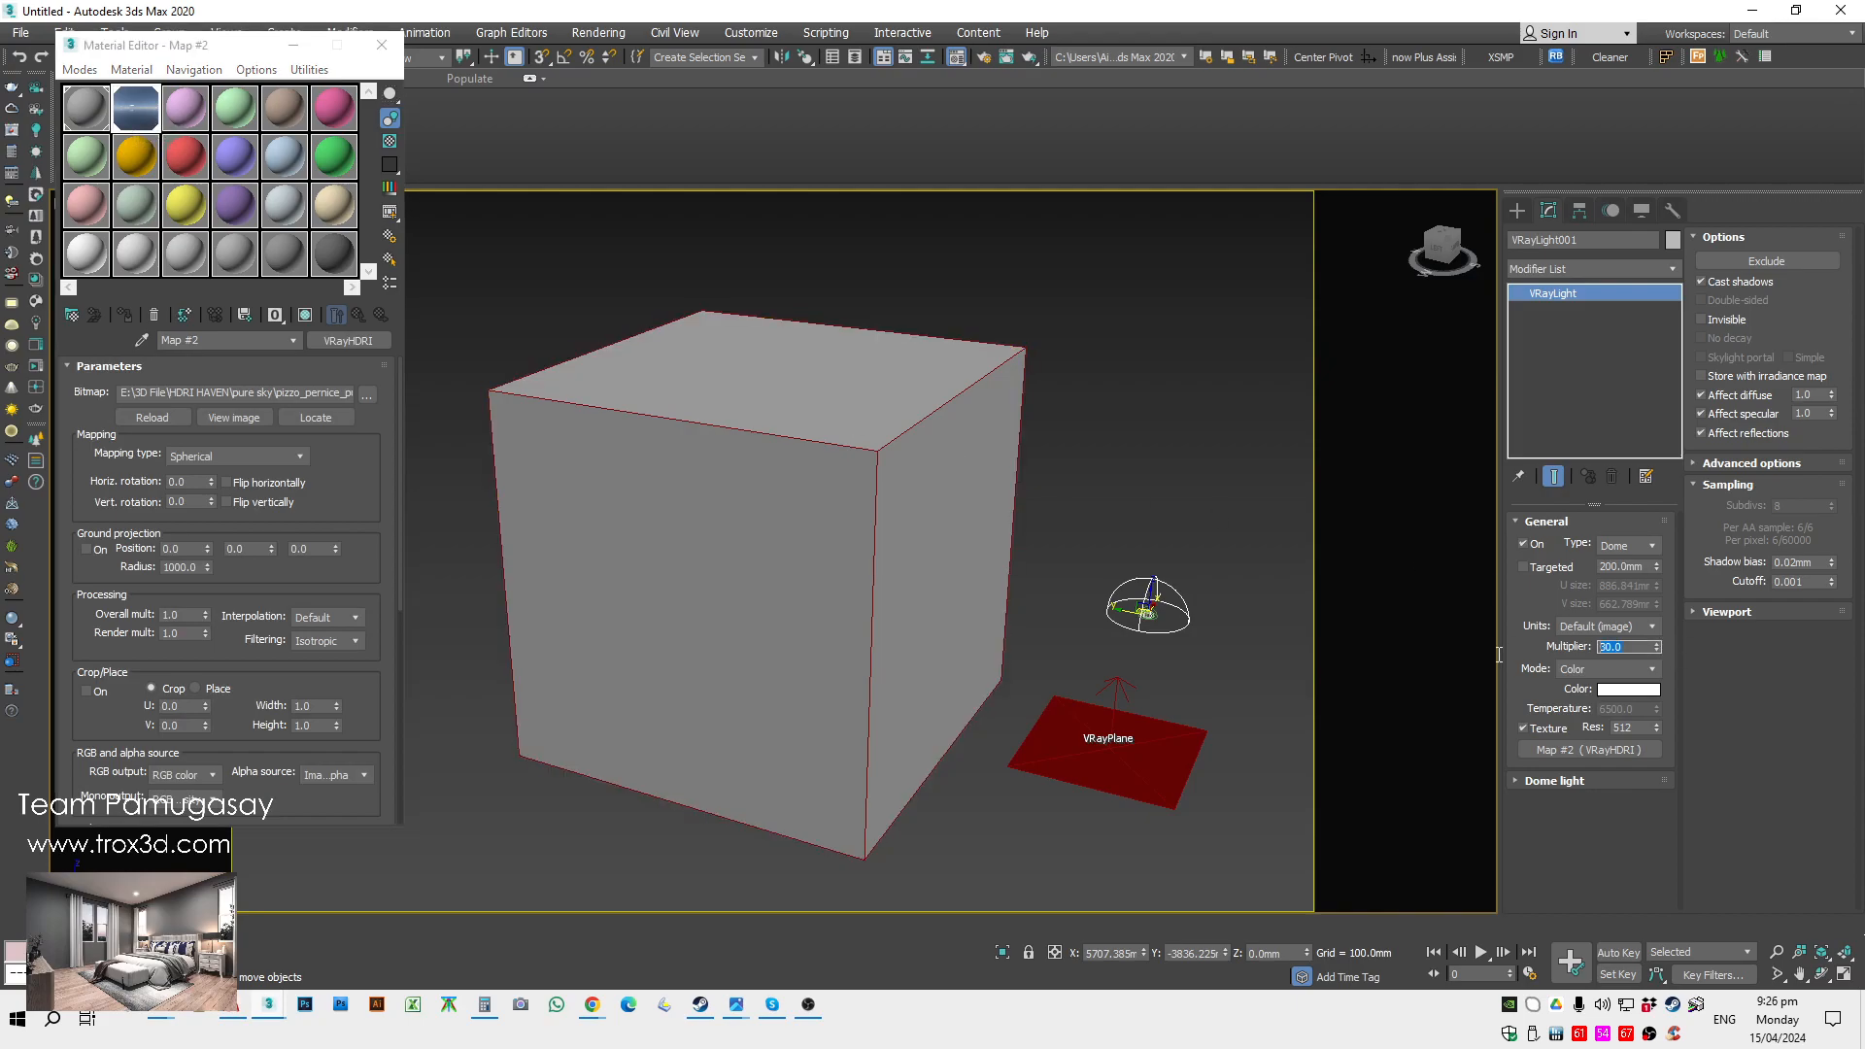
text(1)
key(Return)
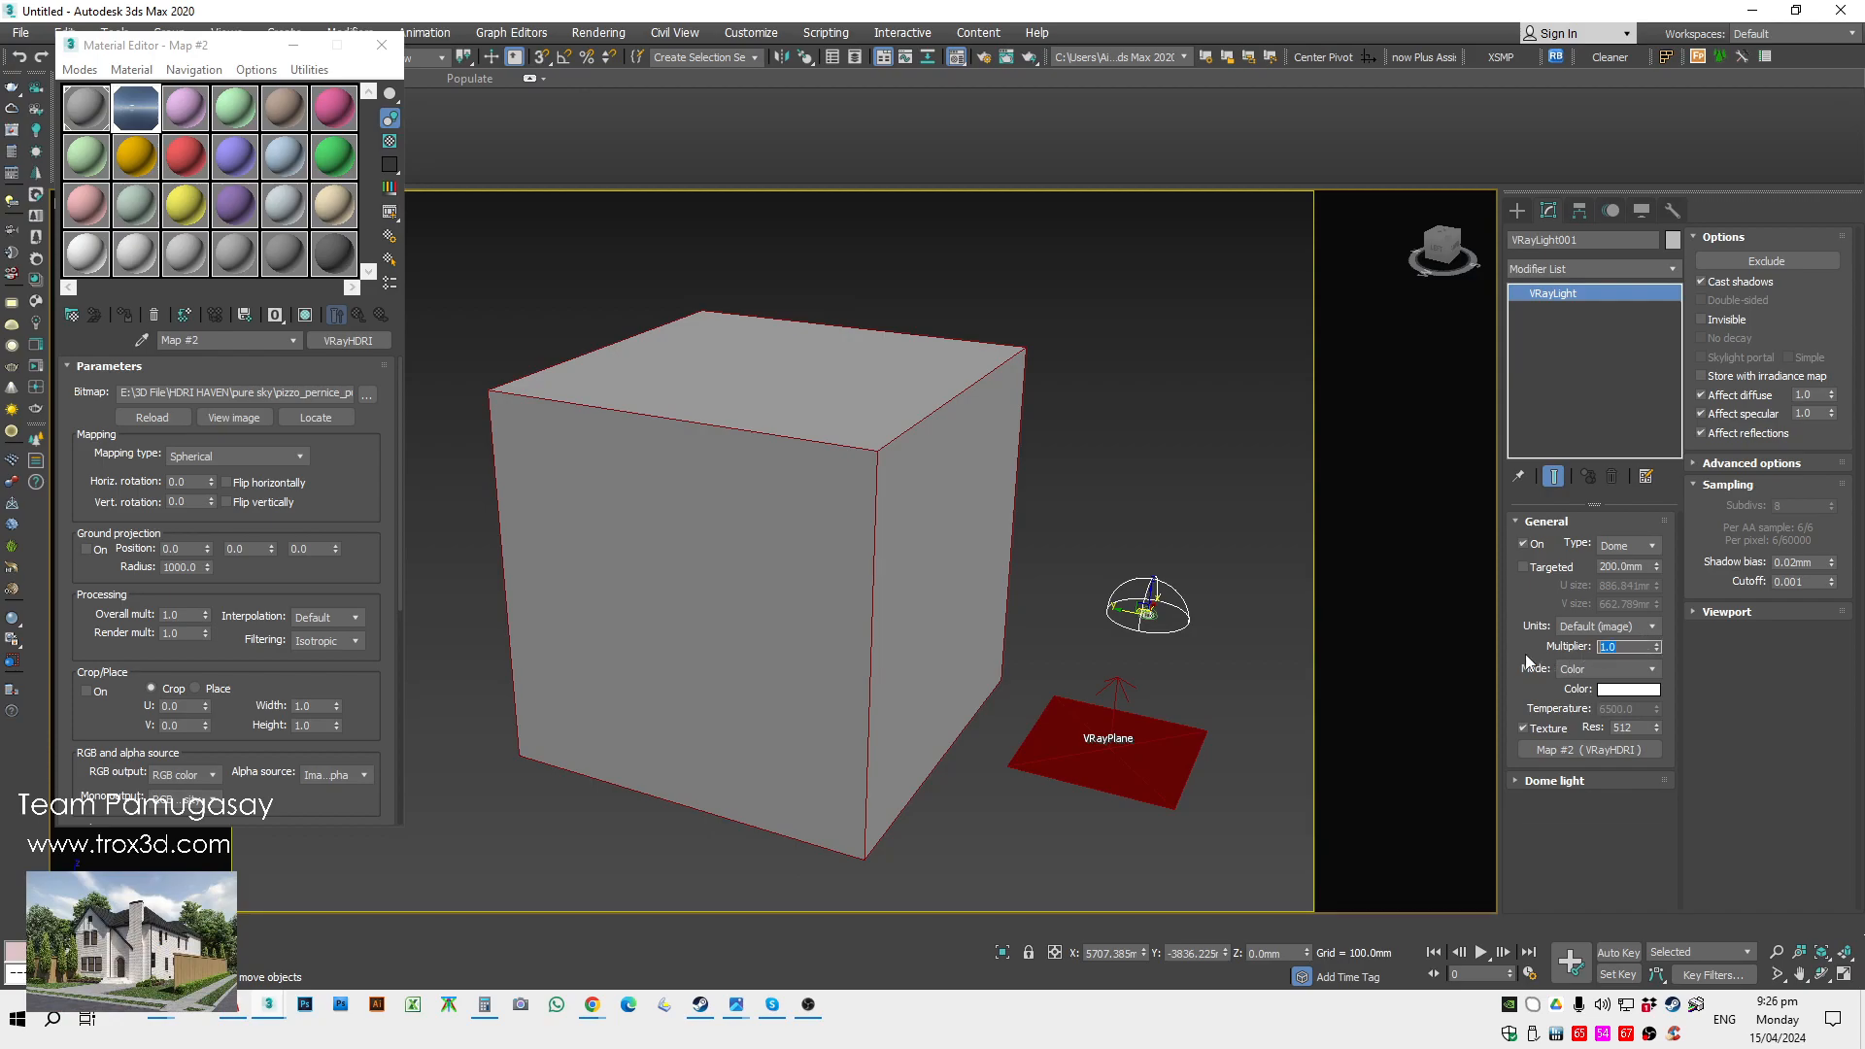
double_click(1624, 648)
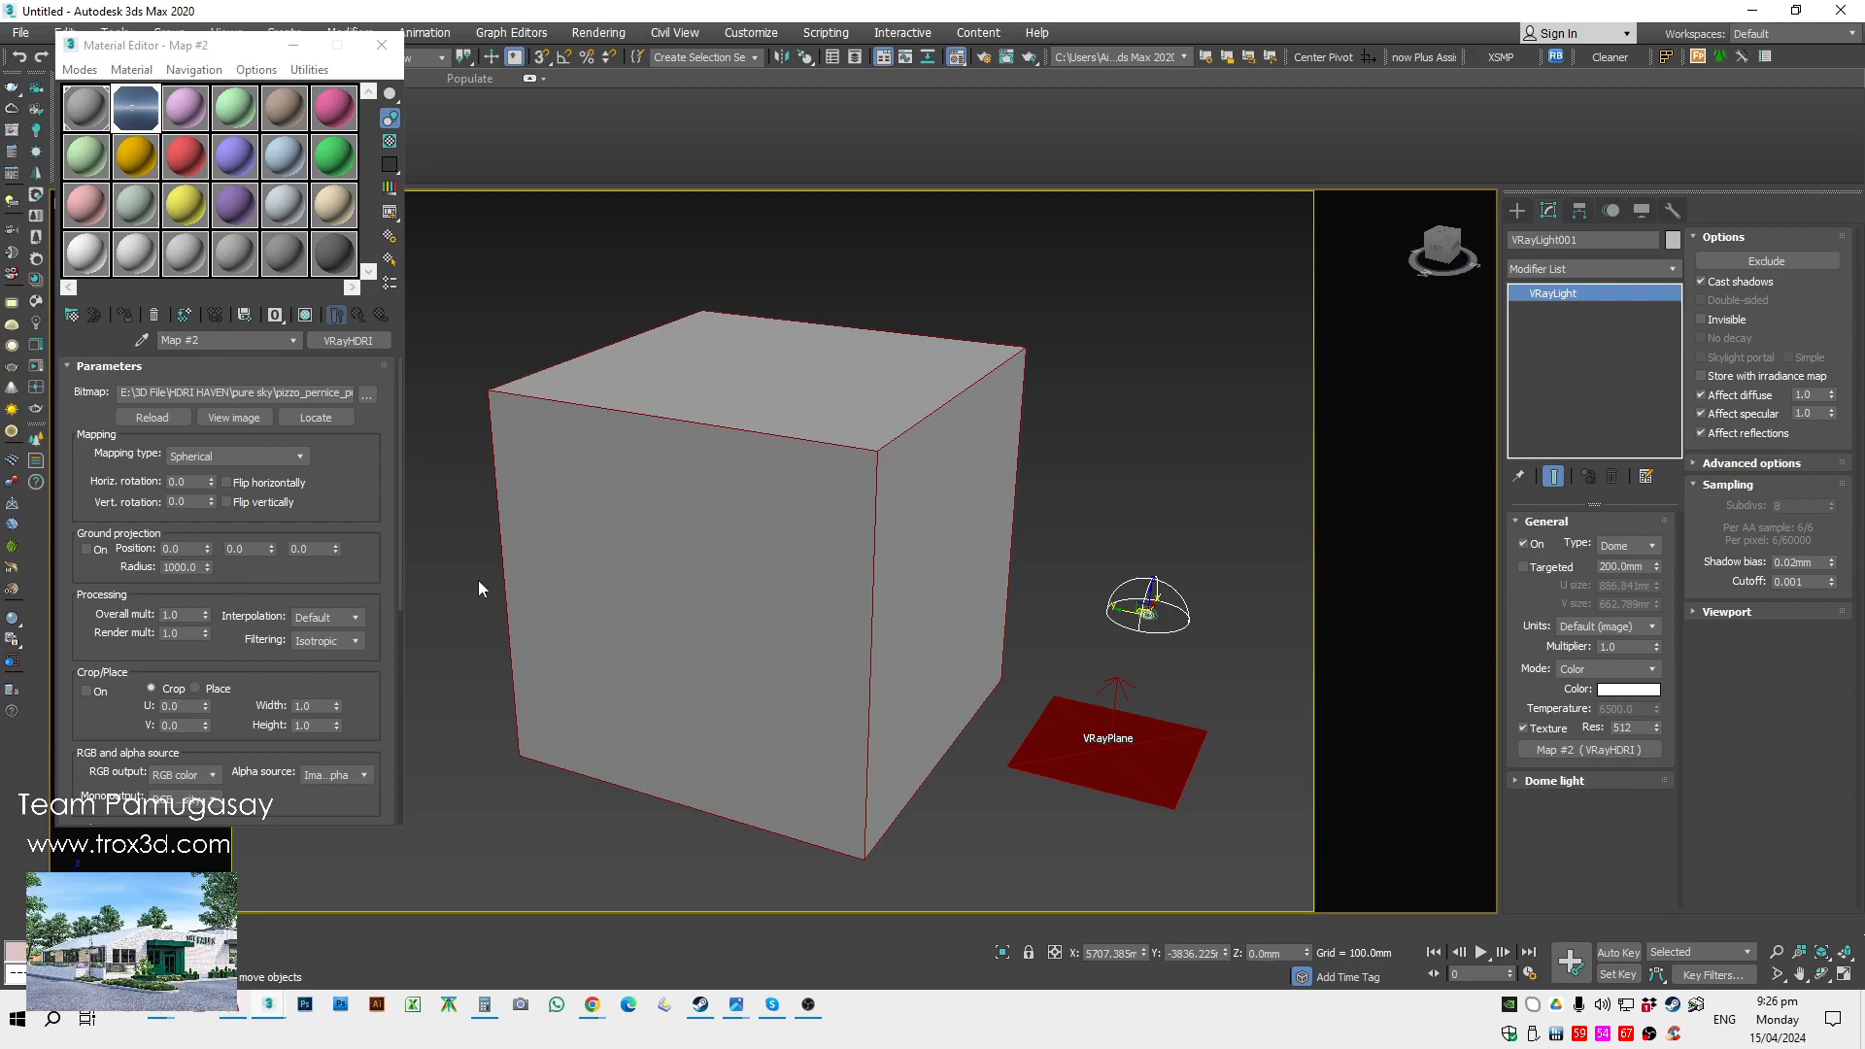
click(1627, 643)
click(1143, 400)
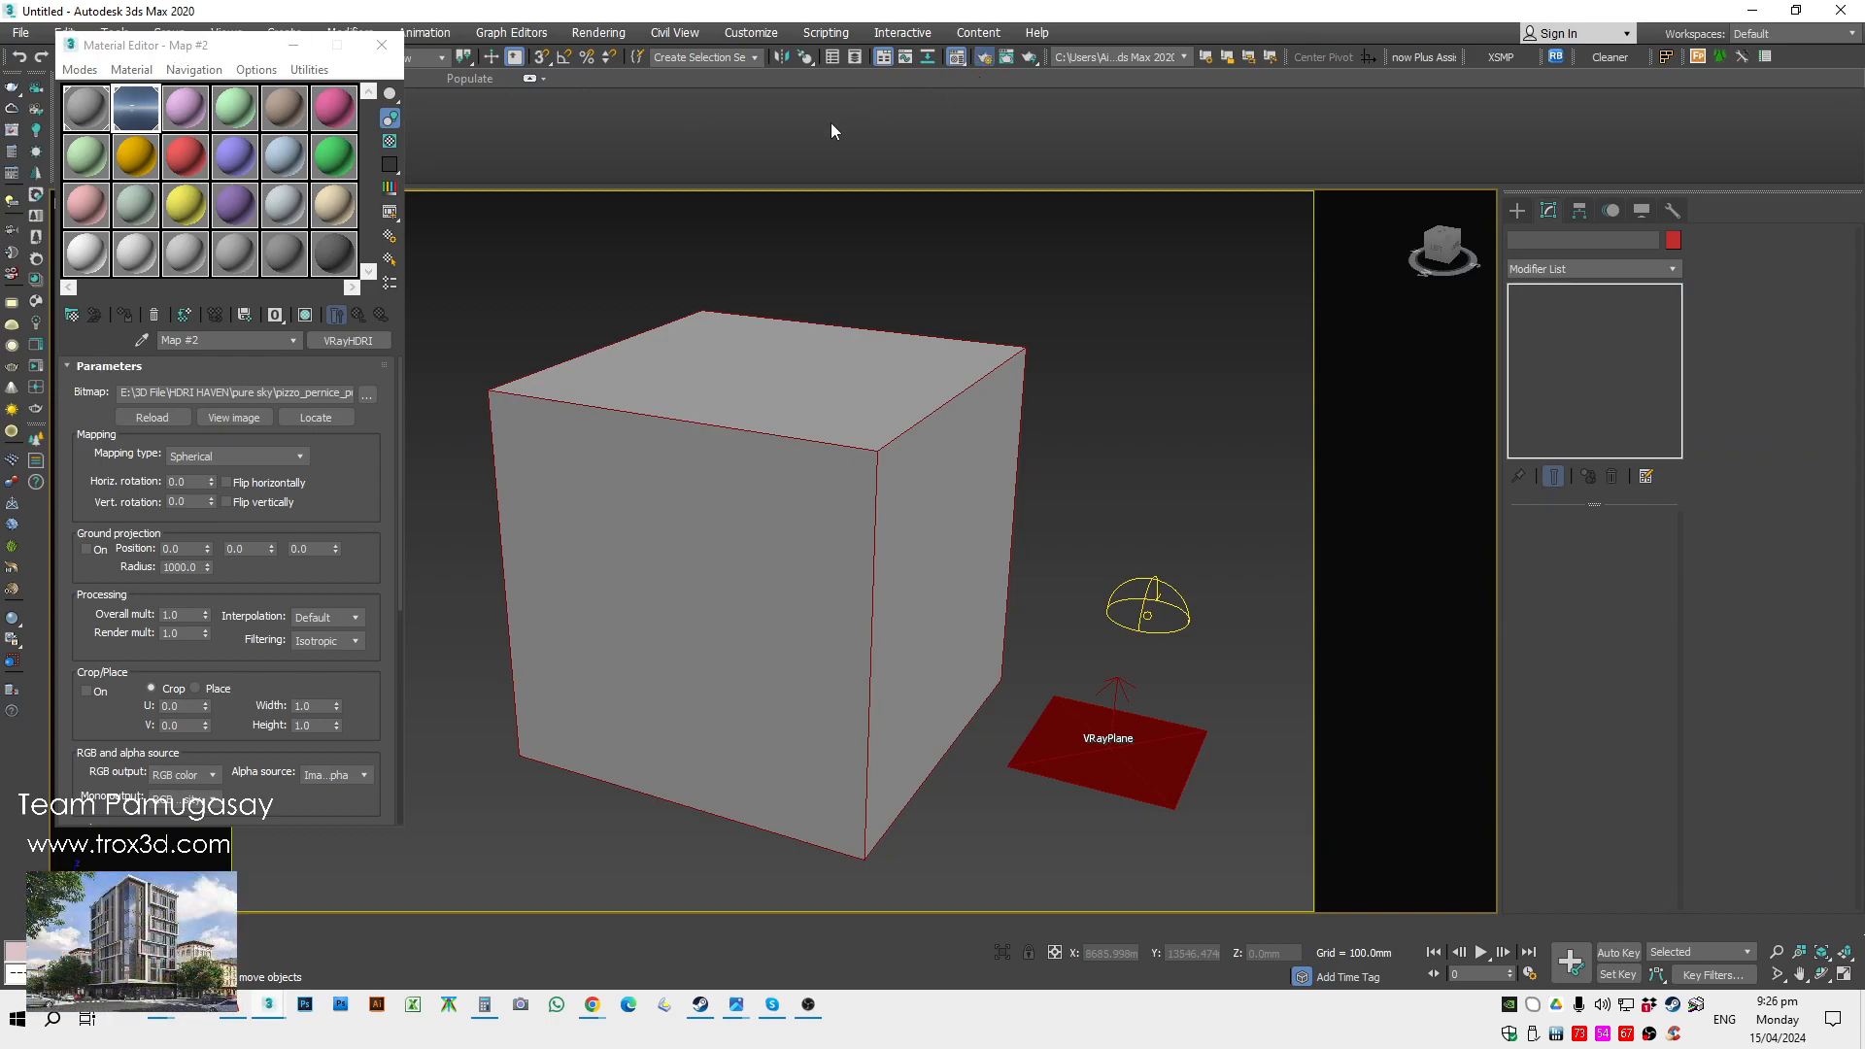
Configure the render output as VistaVision at 1536x1024 and review the V-Ray, Settings and GI options in Render Setup
key(F10)
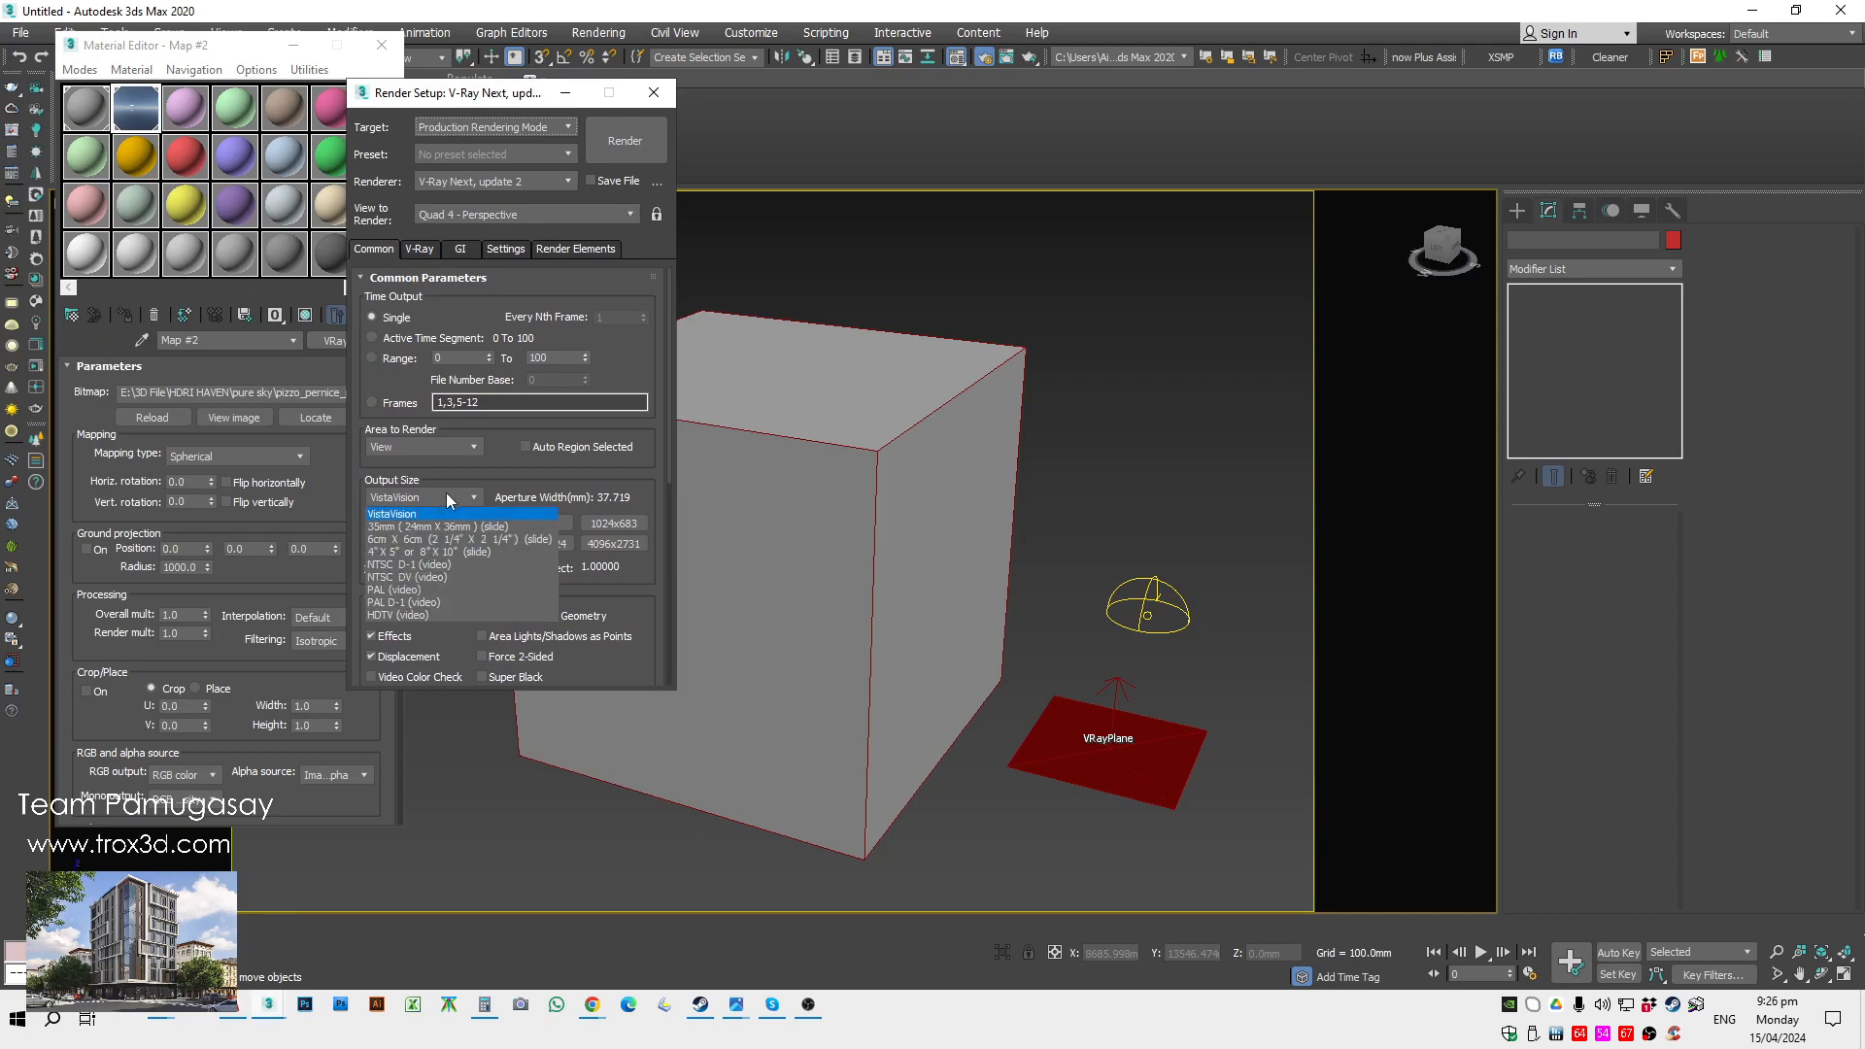
click(455, 498)
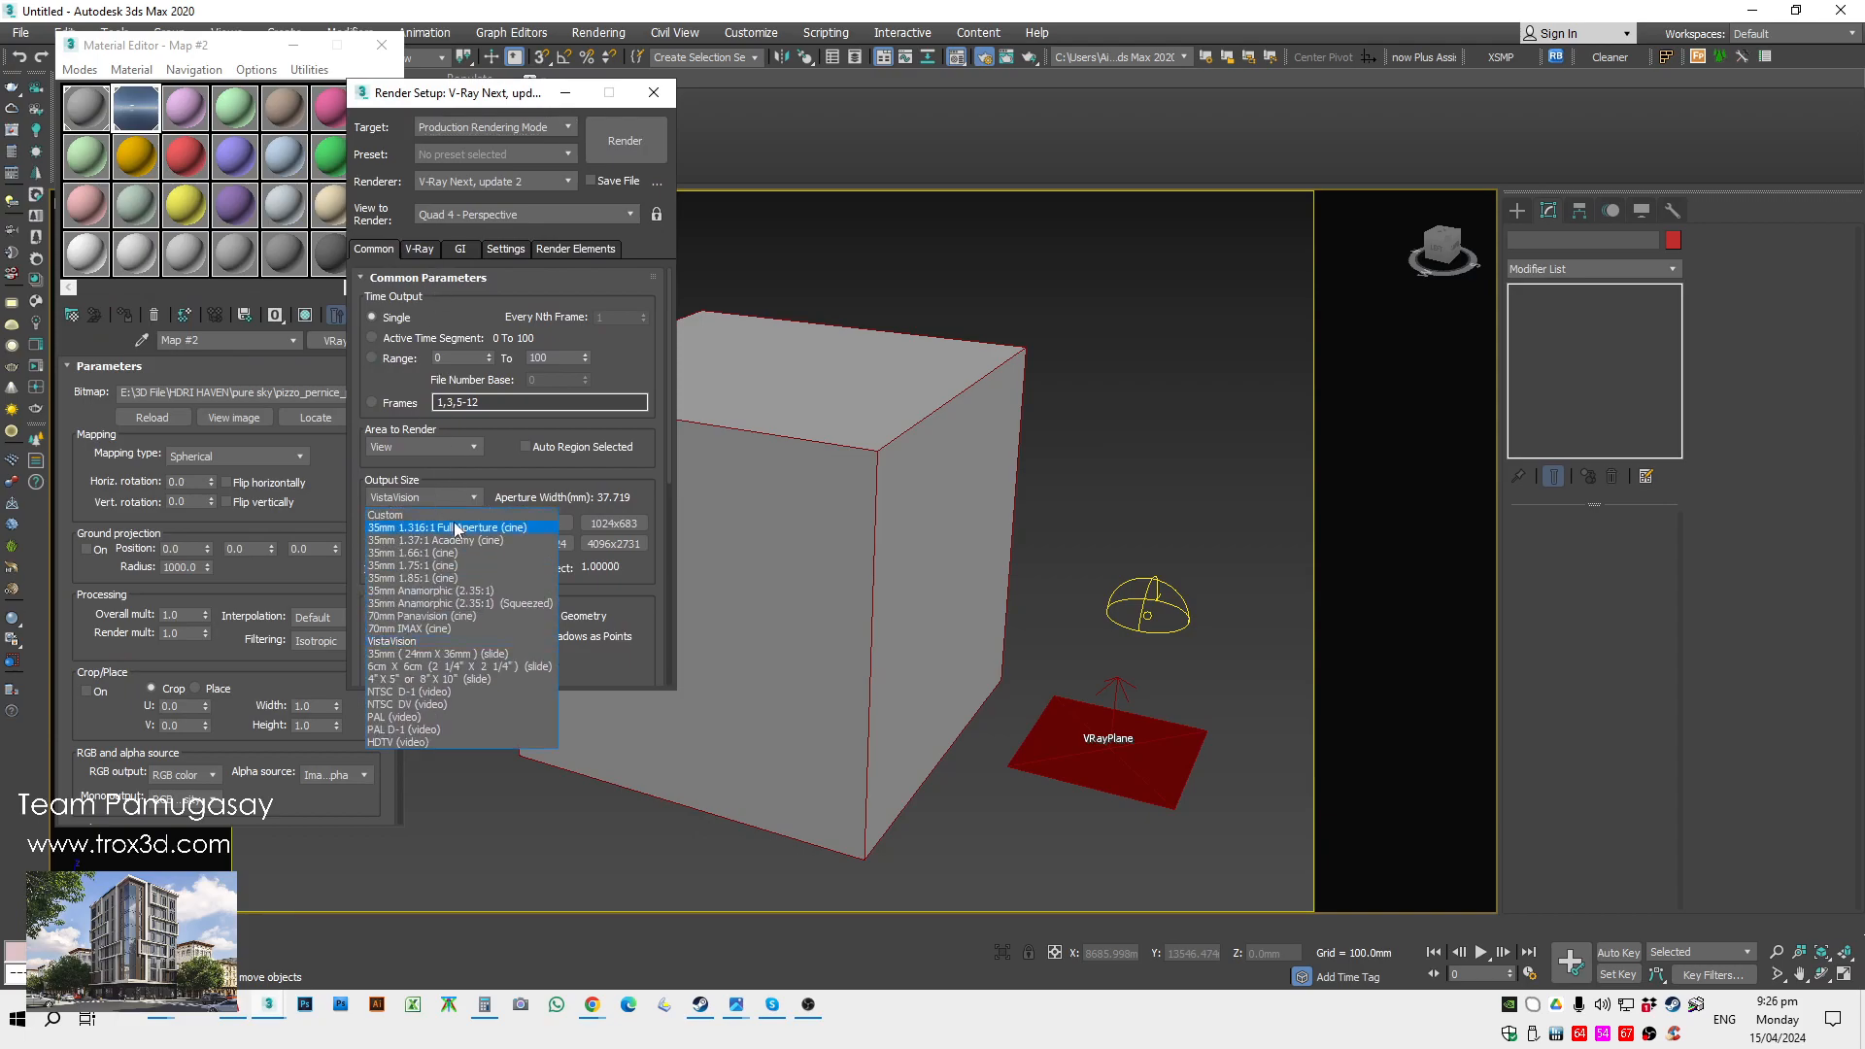
click(421, 642)
click(519, 546)
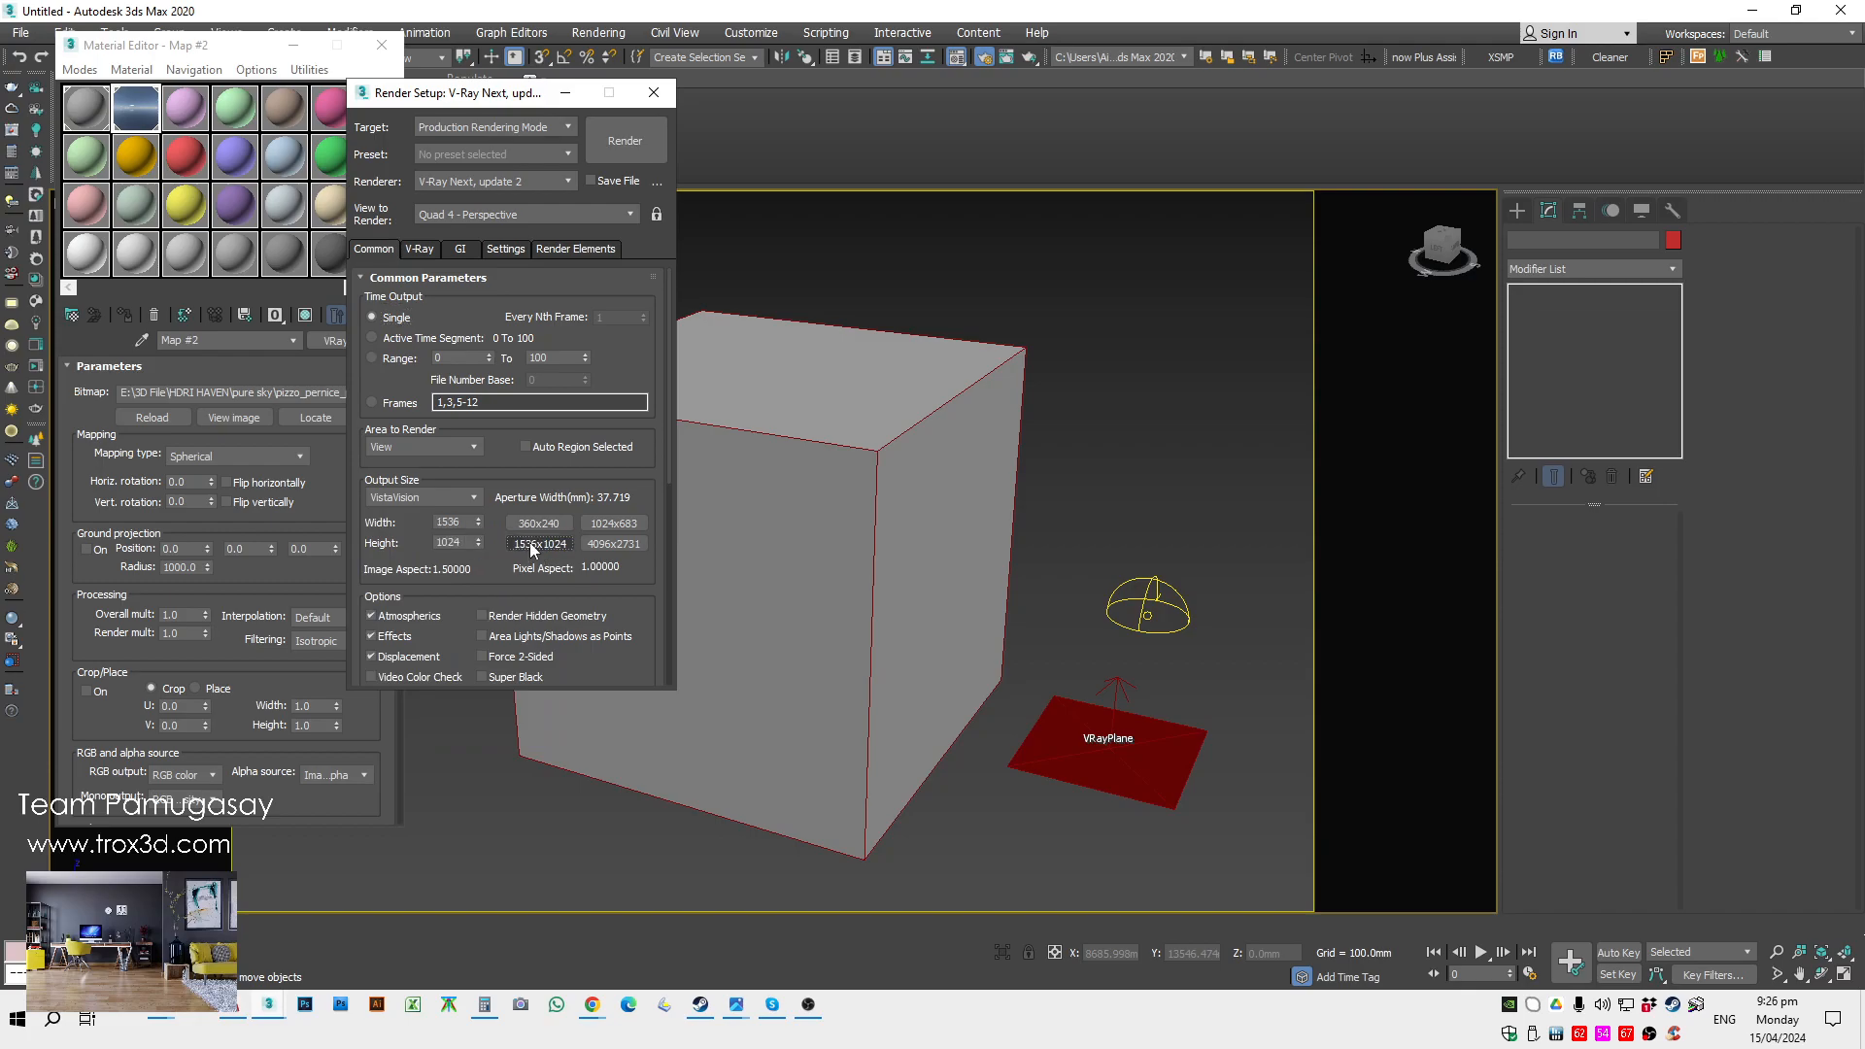
click(418, 249)
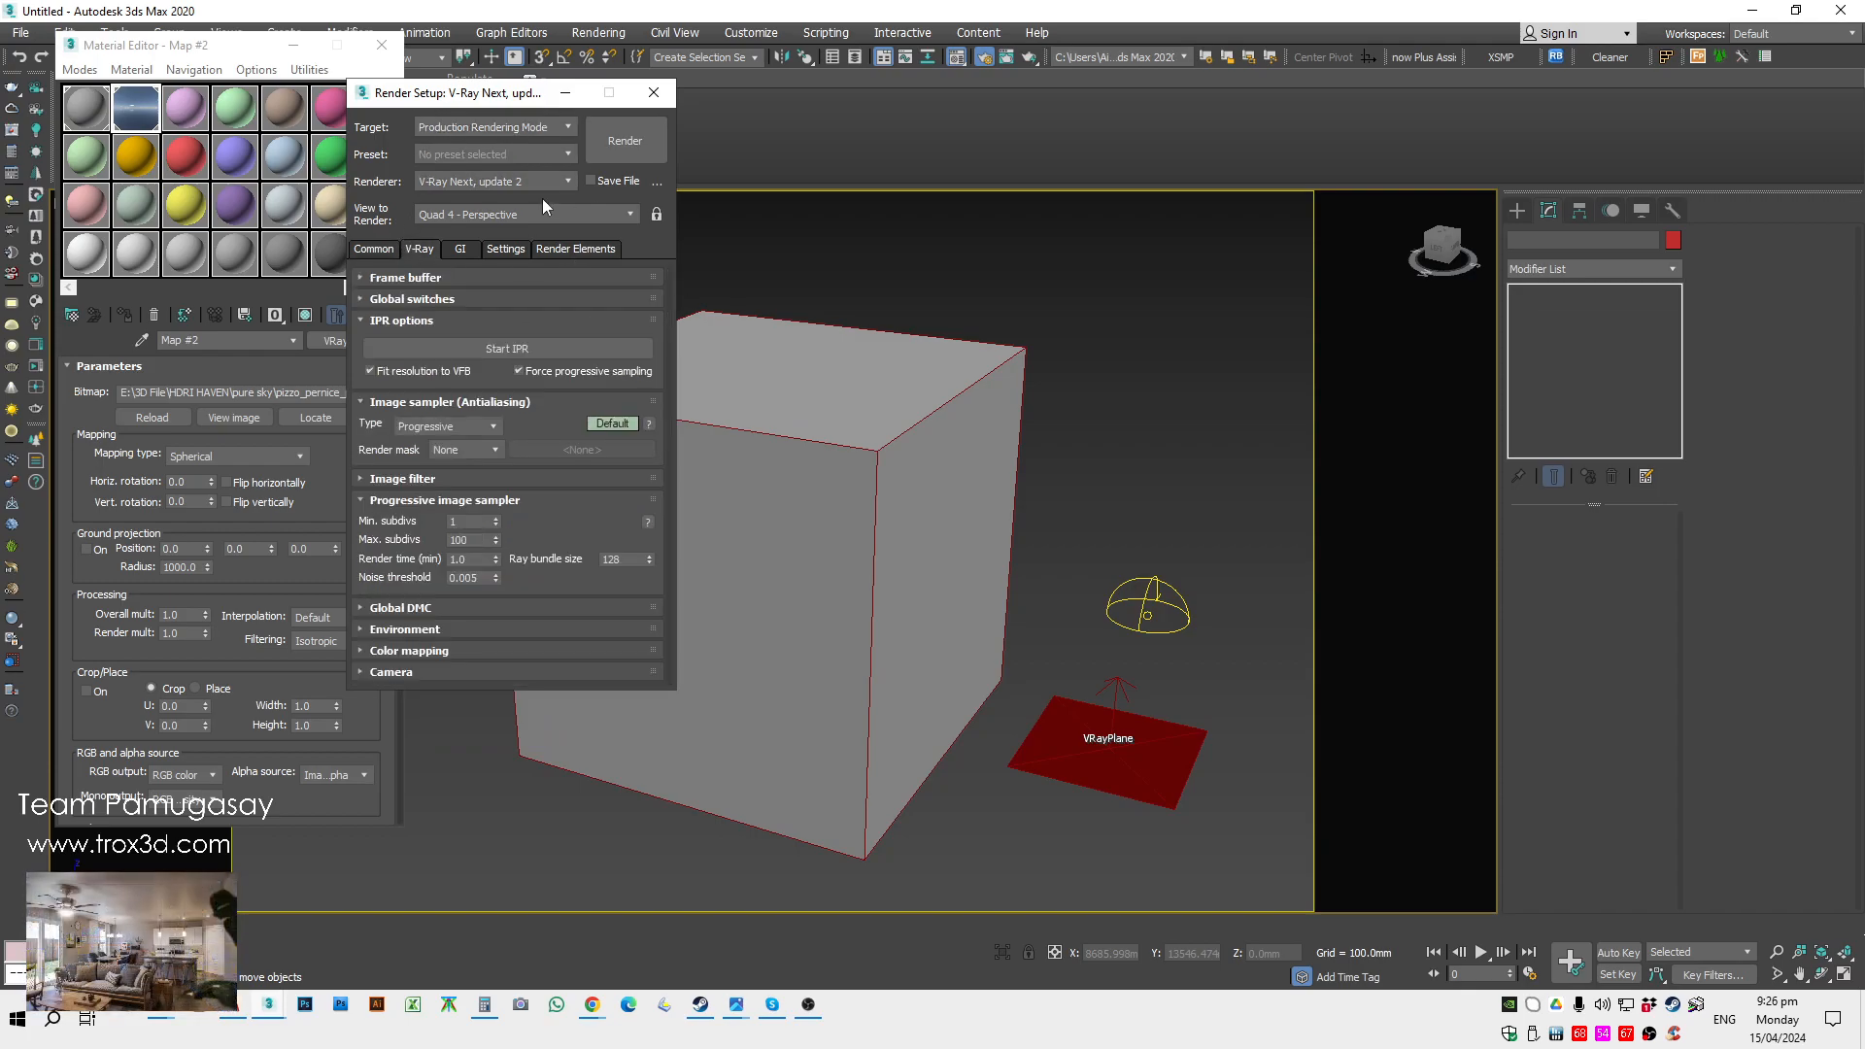
click(504, 249)
click(460, 249)
click(376, 249)
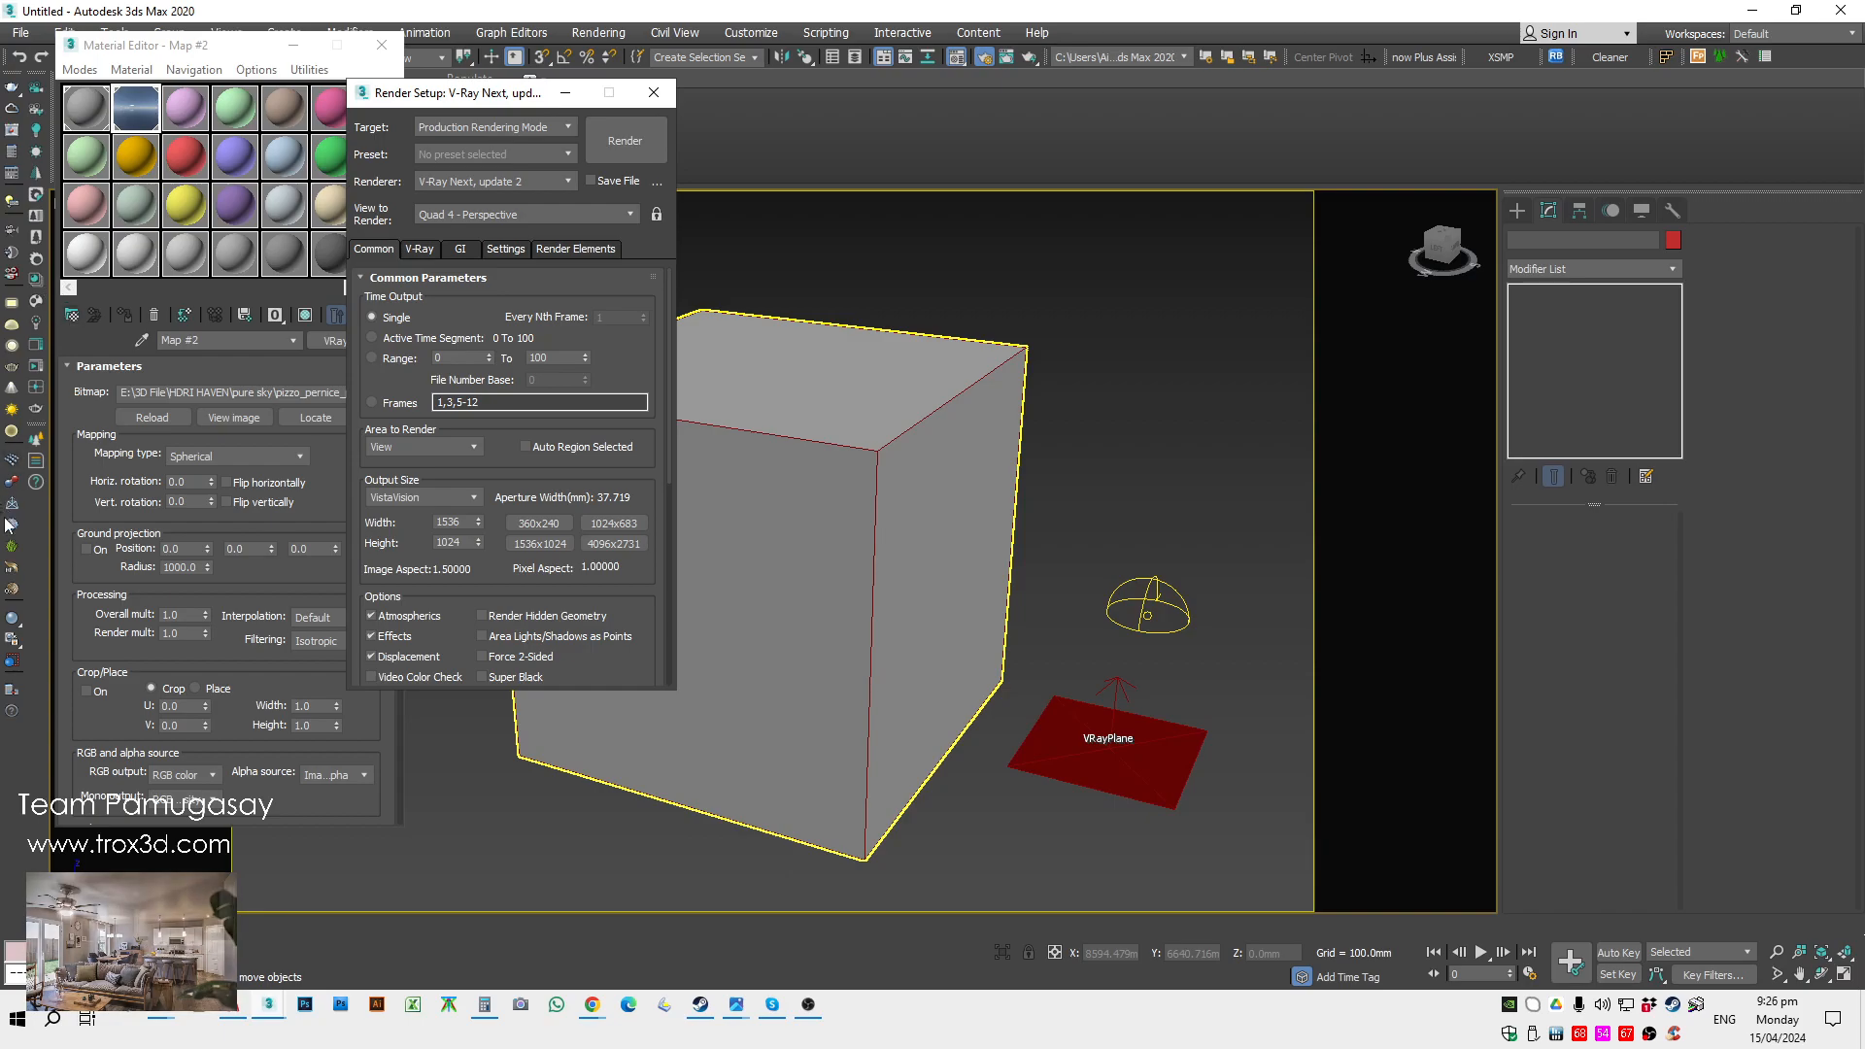
Open the V-Ray frame buffer, start interactive rendering, and position the buffer clear of the Material Editor and Render Setup
click(13, 139)
drag(893, 146, 730, 153)
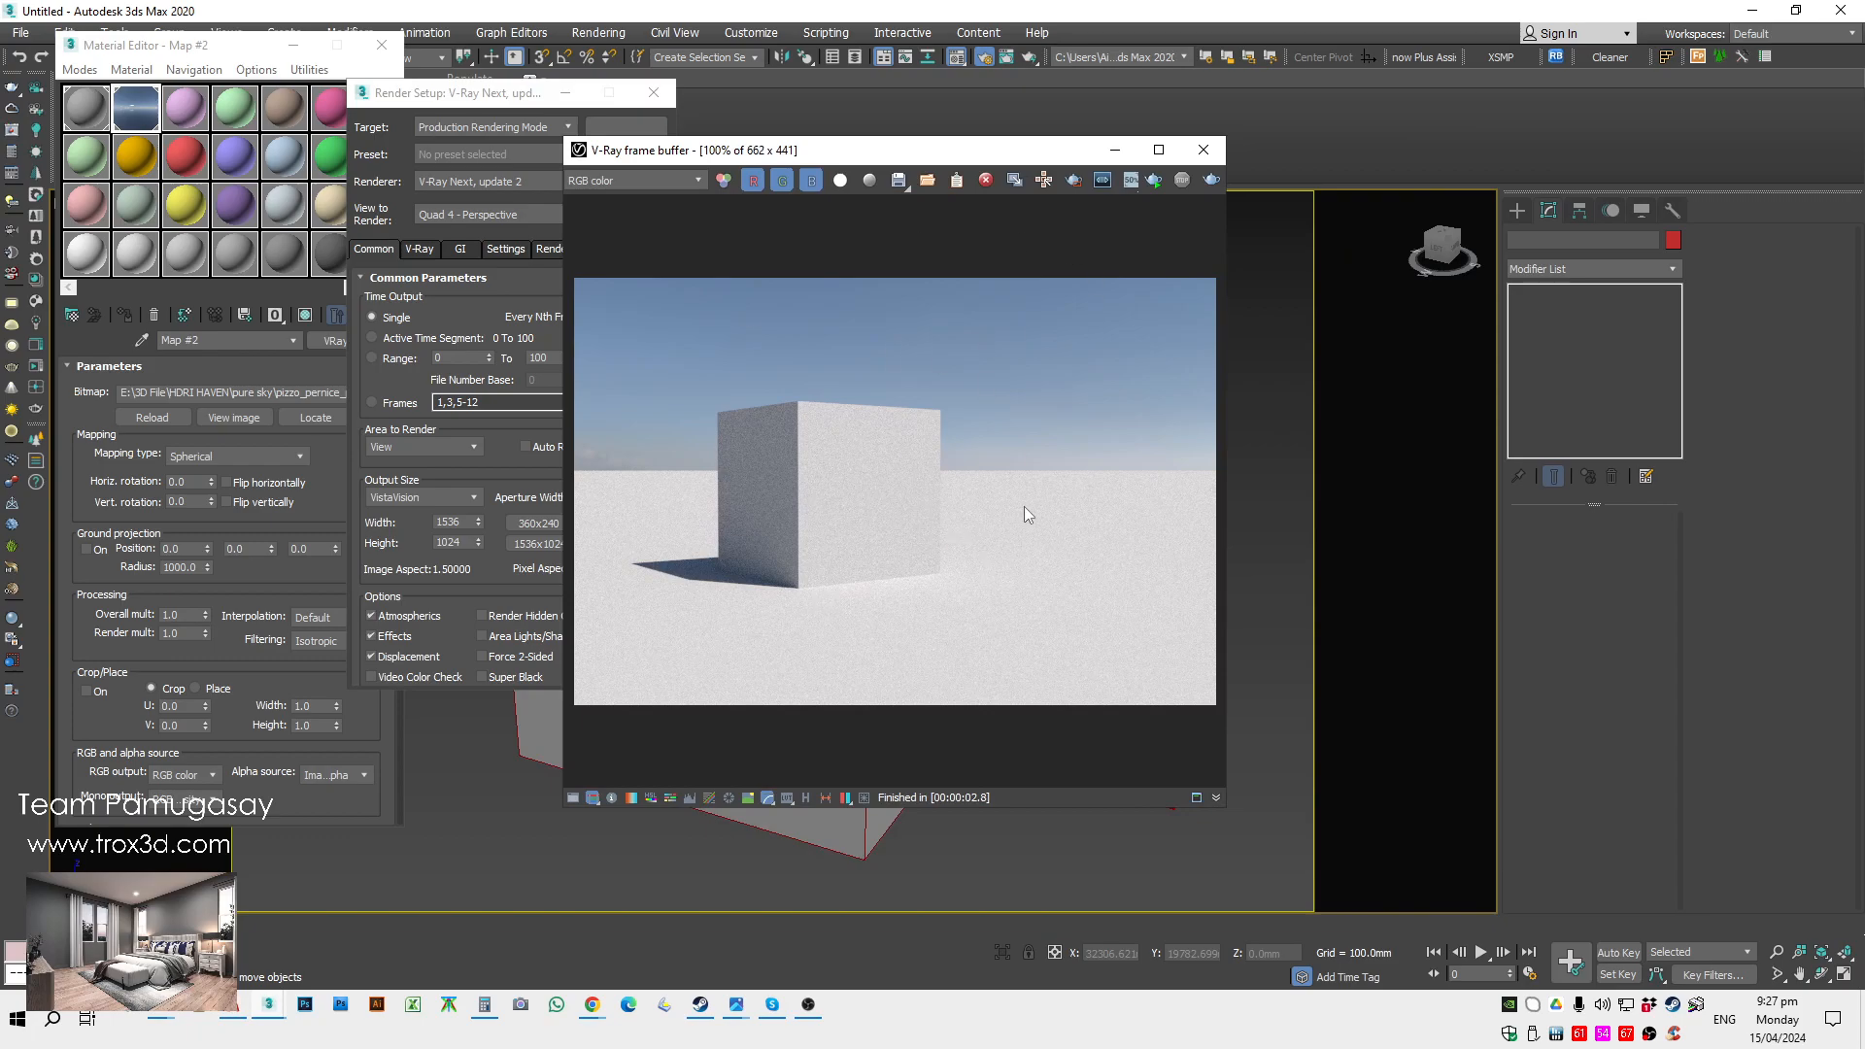
drag(923, 153, 991, 152)
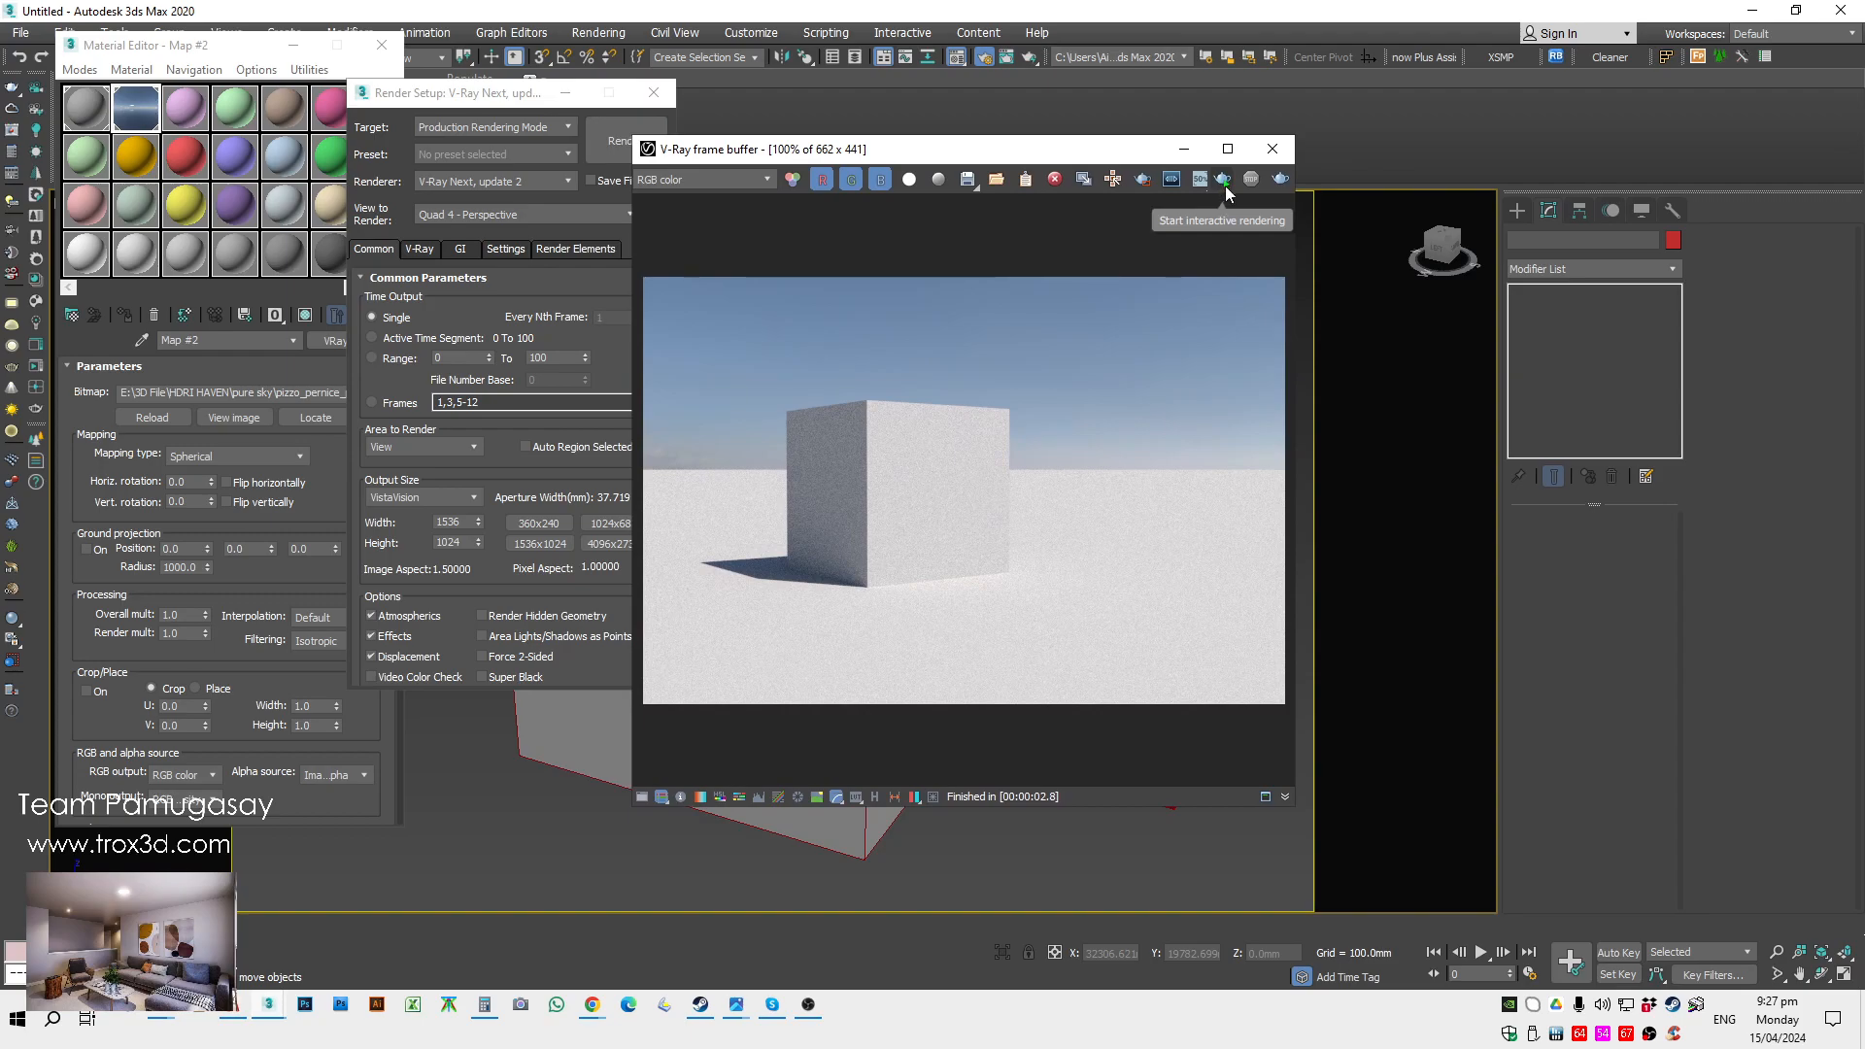
click(1224, 178)
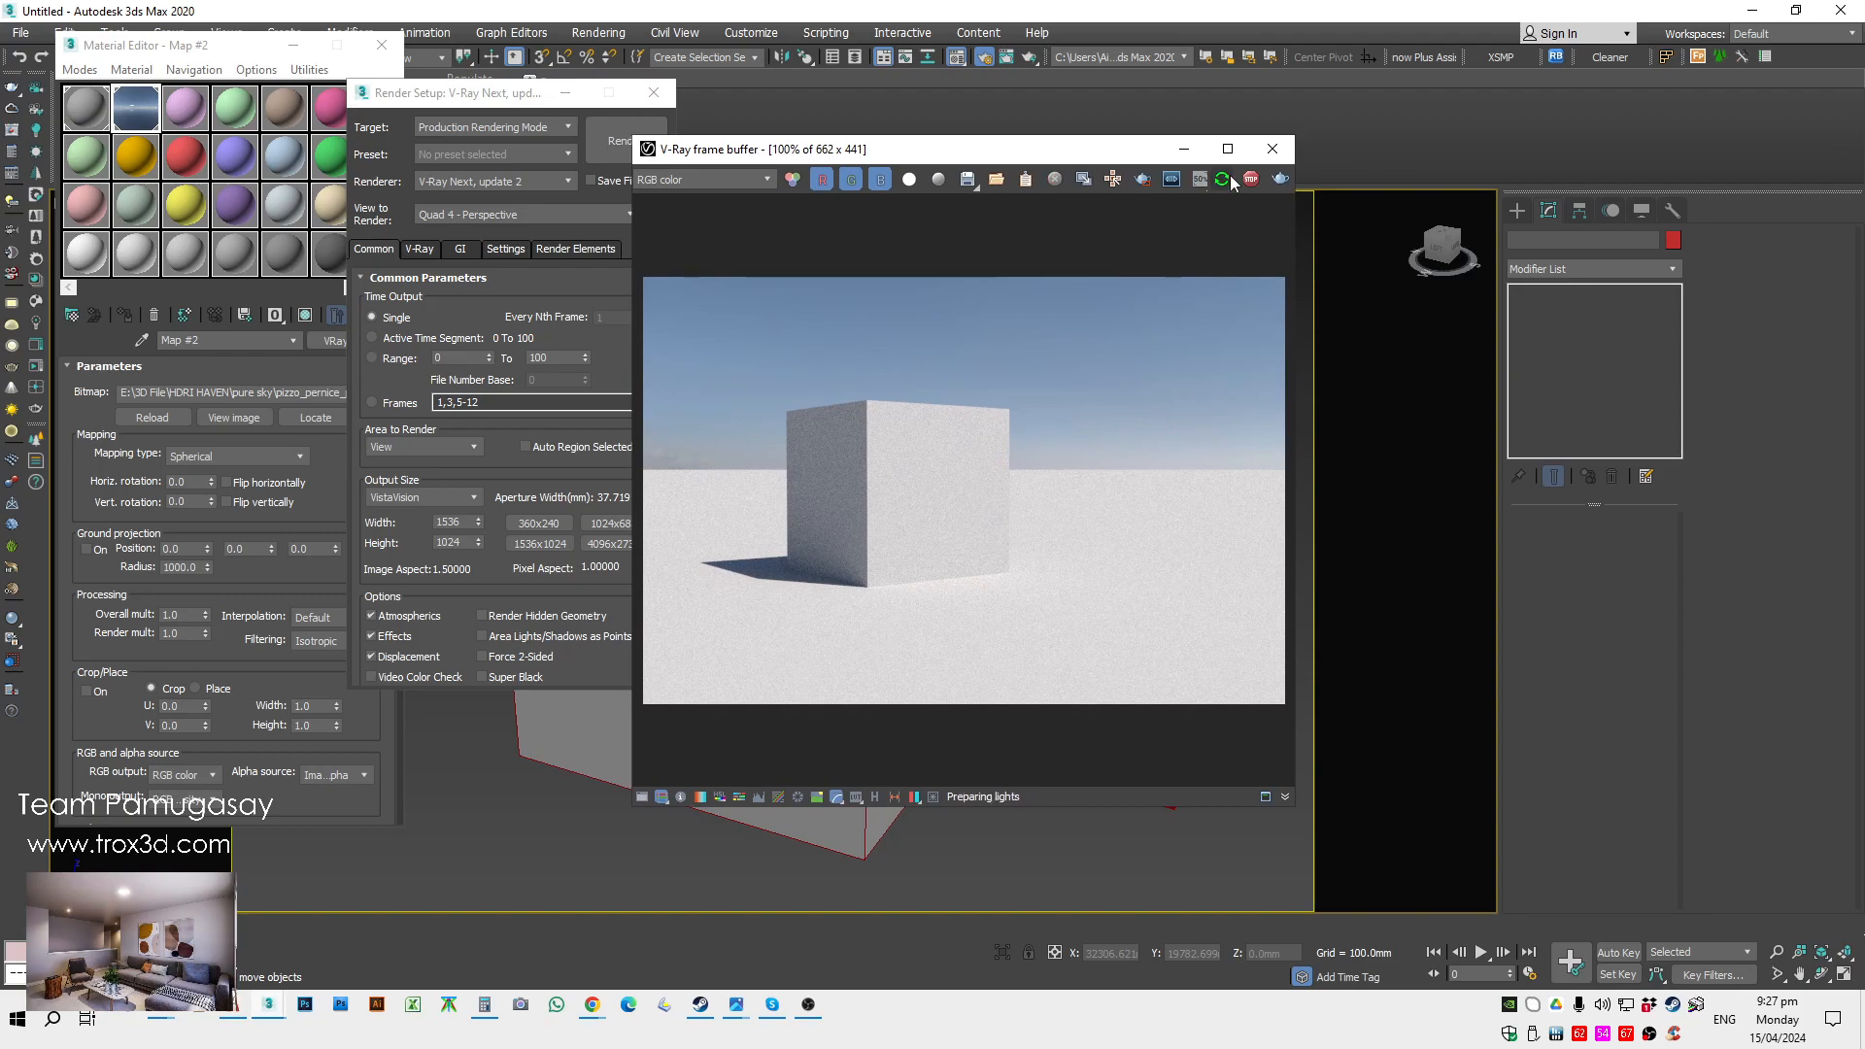
drag(913, 163, 1565, 213)
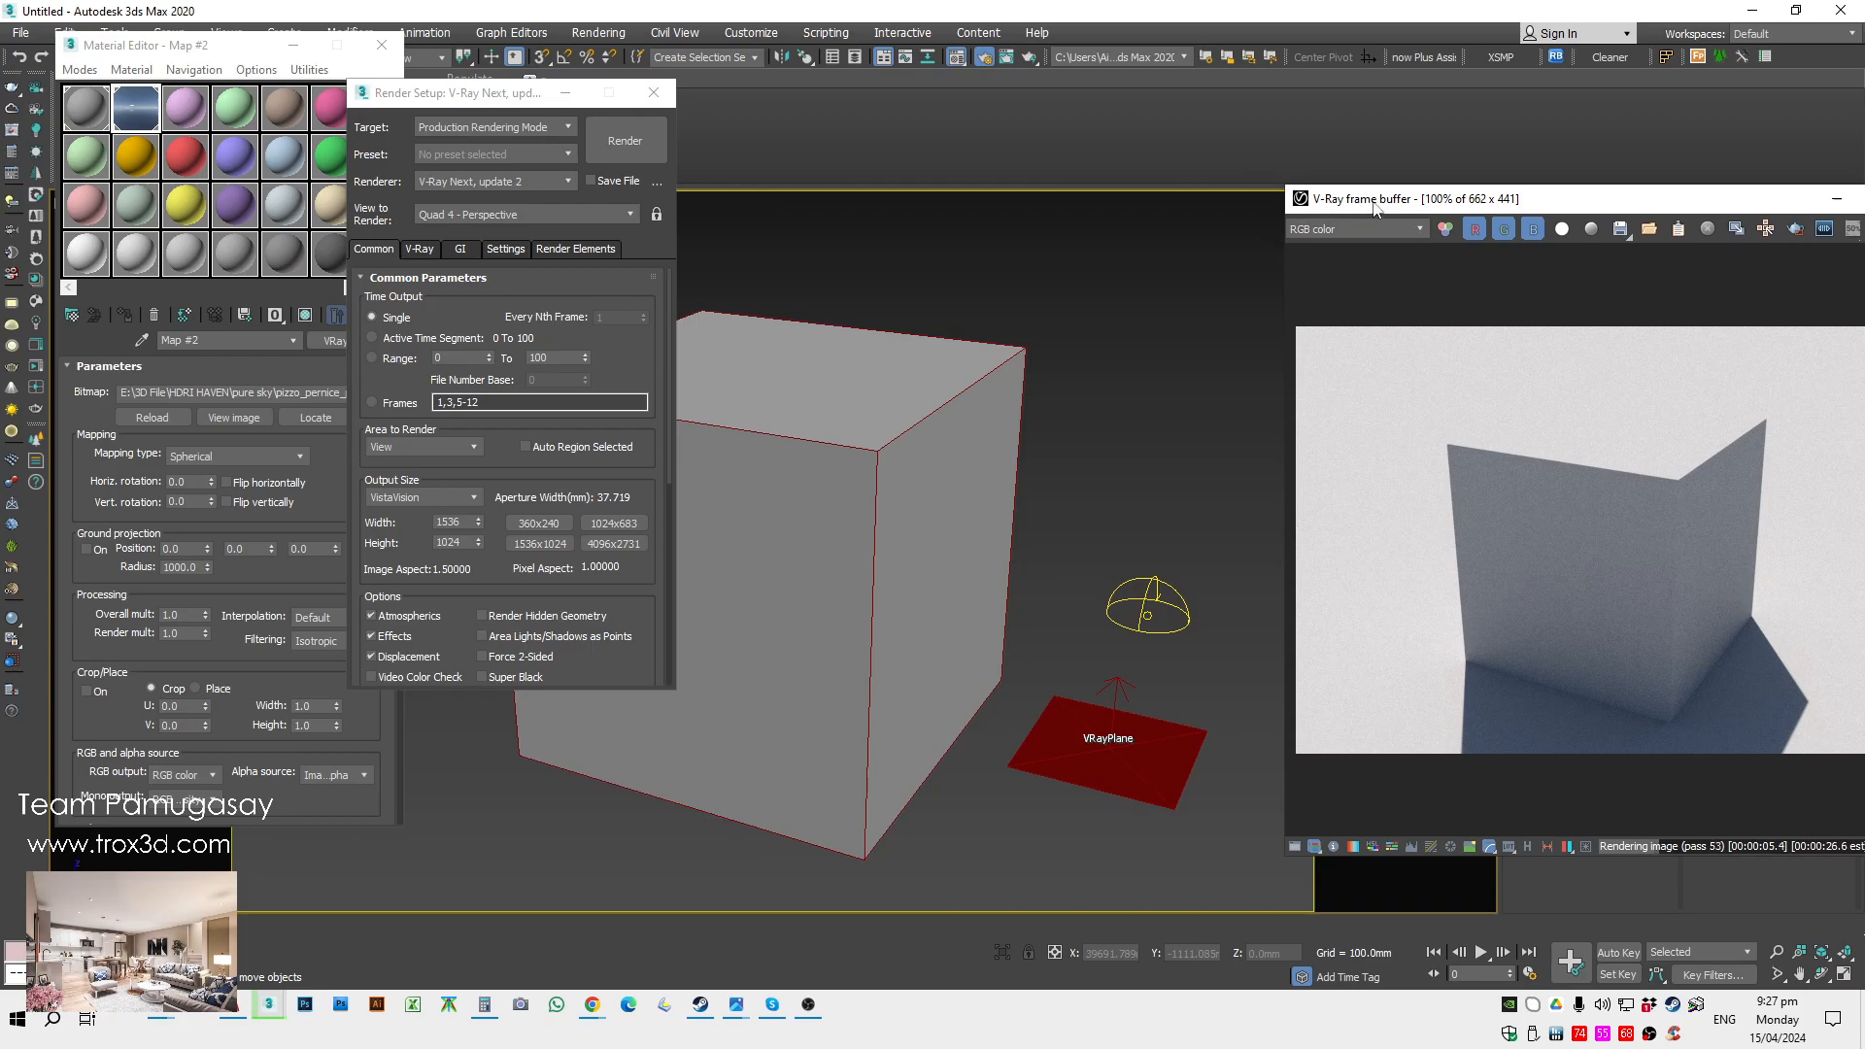
drag(1374, 207, 962, 144)
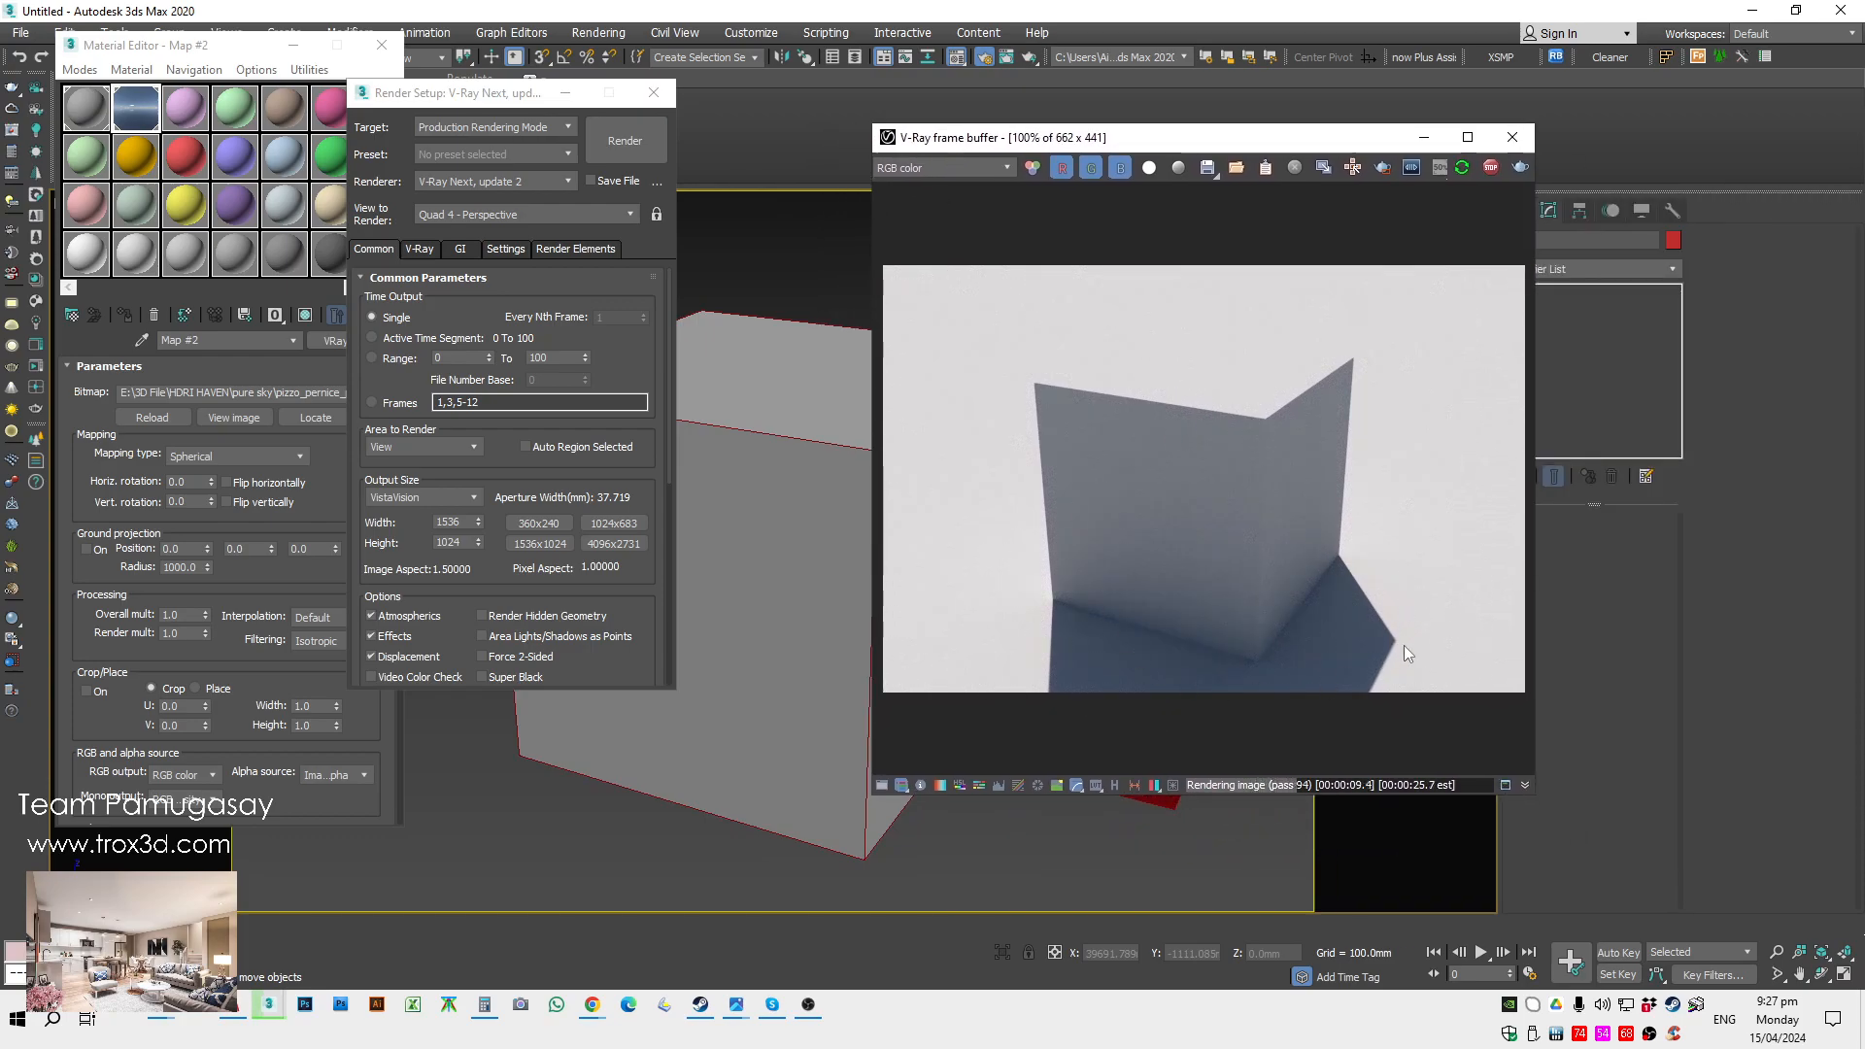
Try horizontal rotations of 90, 160, 180, 300 and 200 on the HDRI map in the interactive render
click(102, 494)
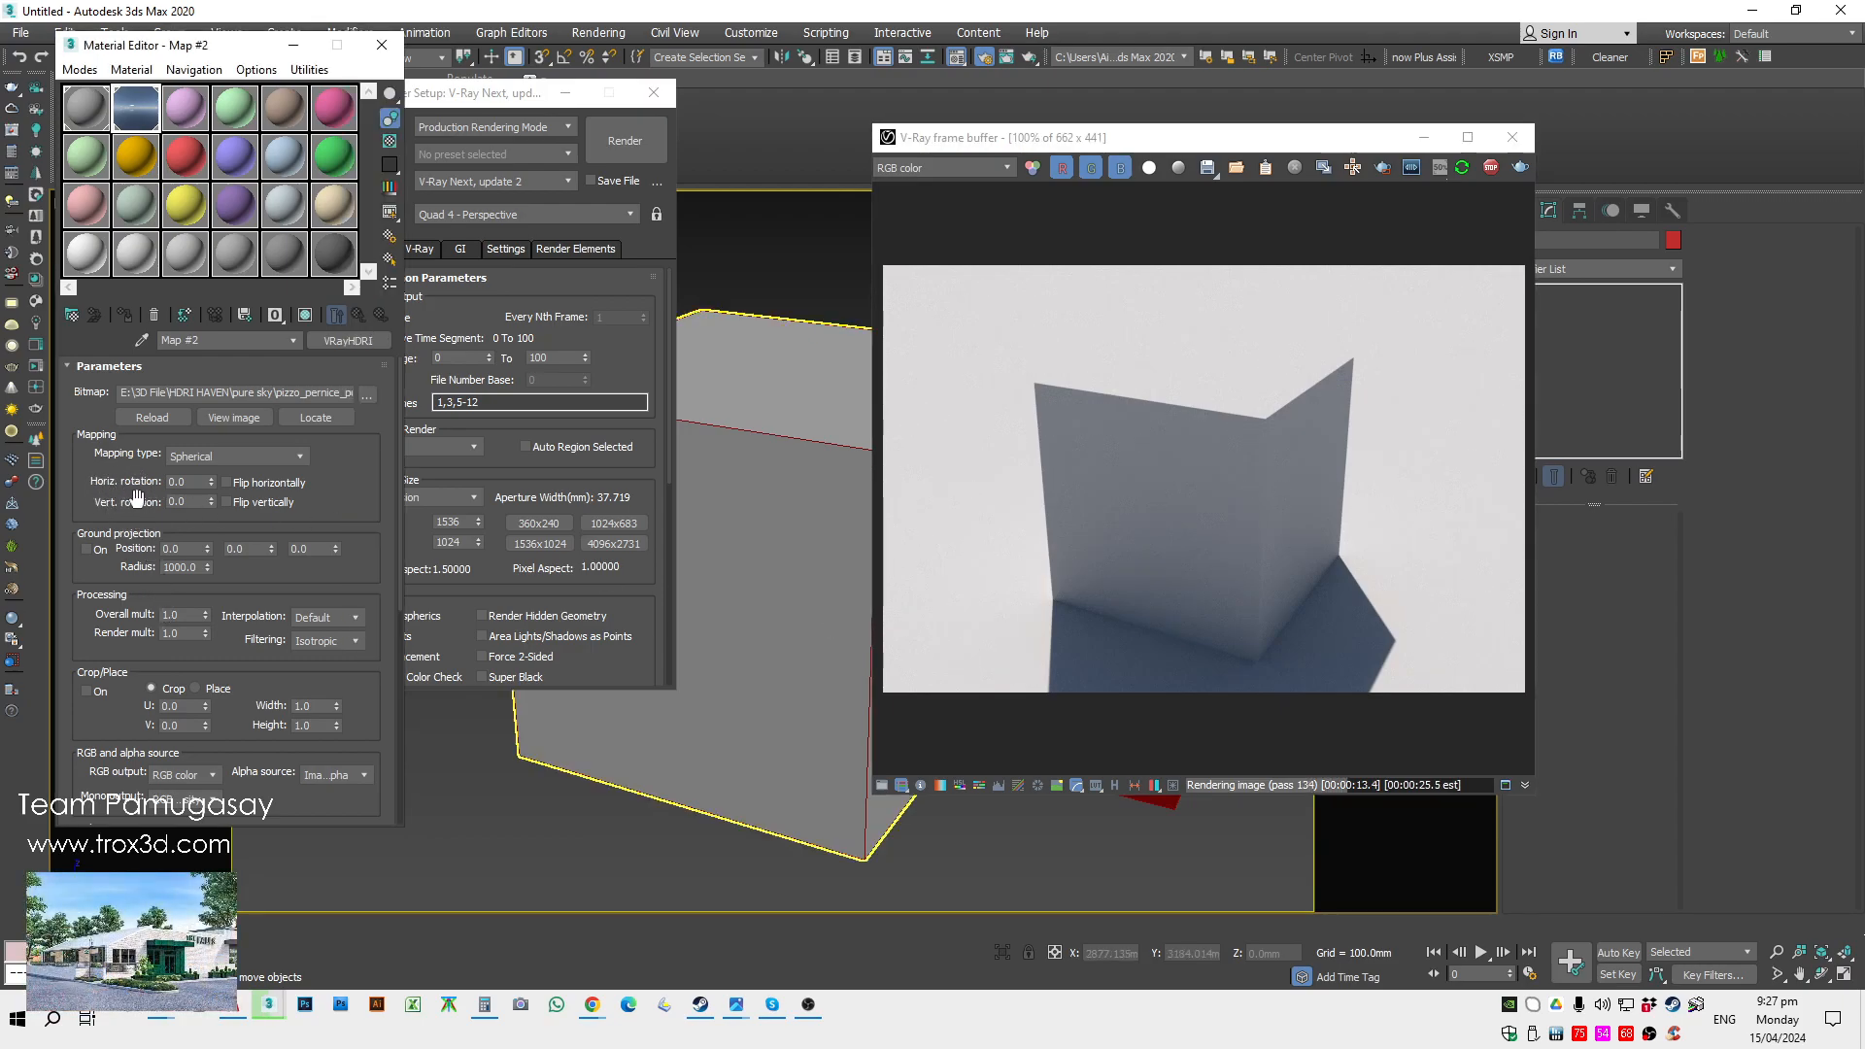
double_click(182, 481)
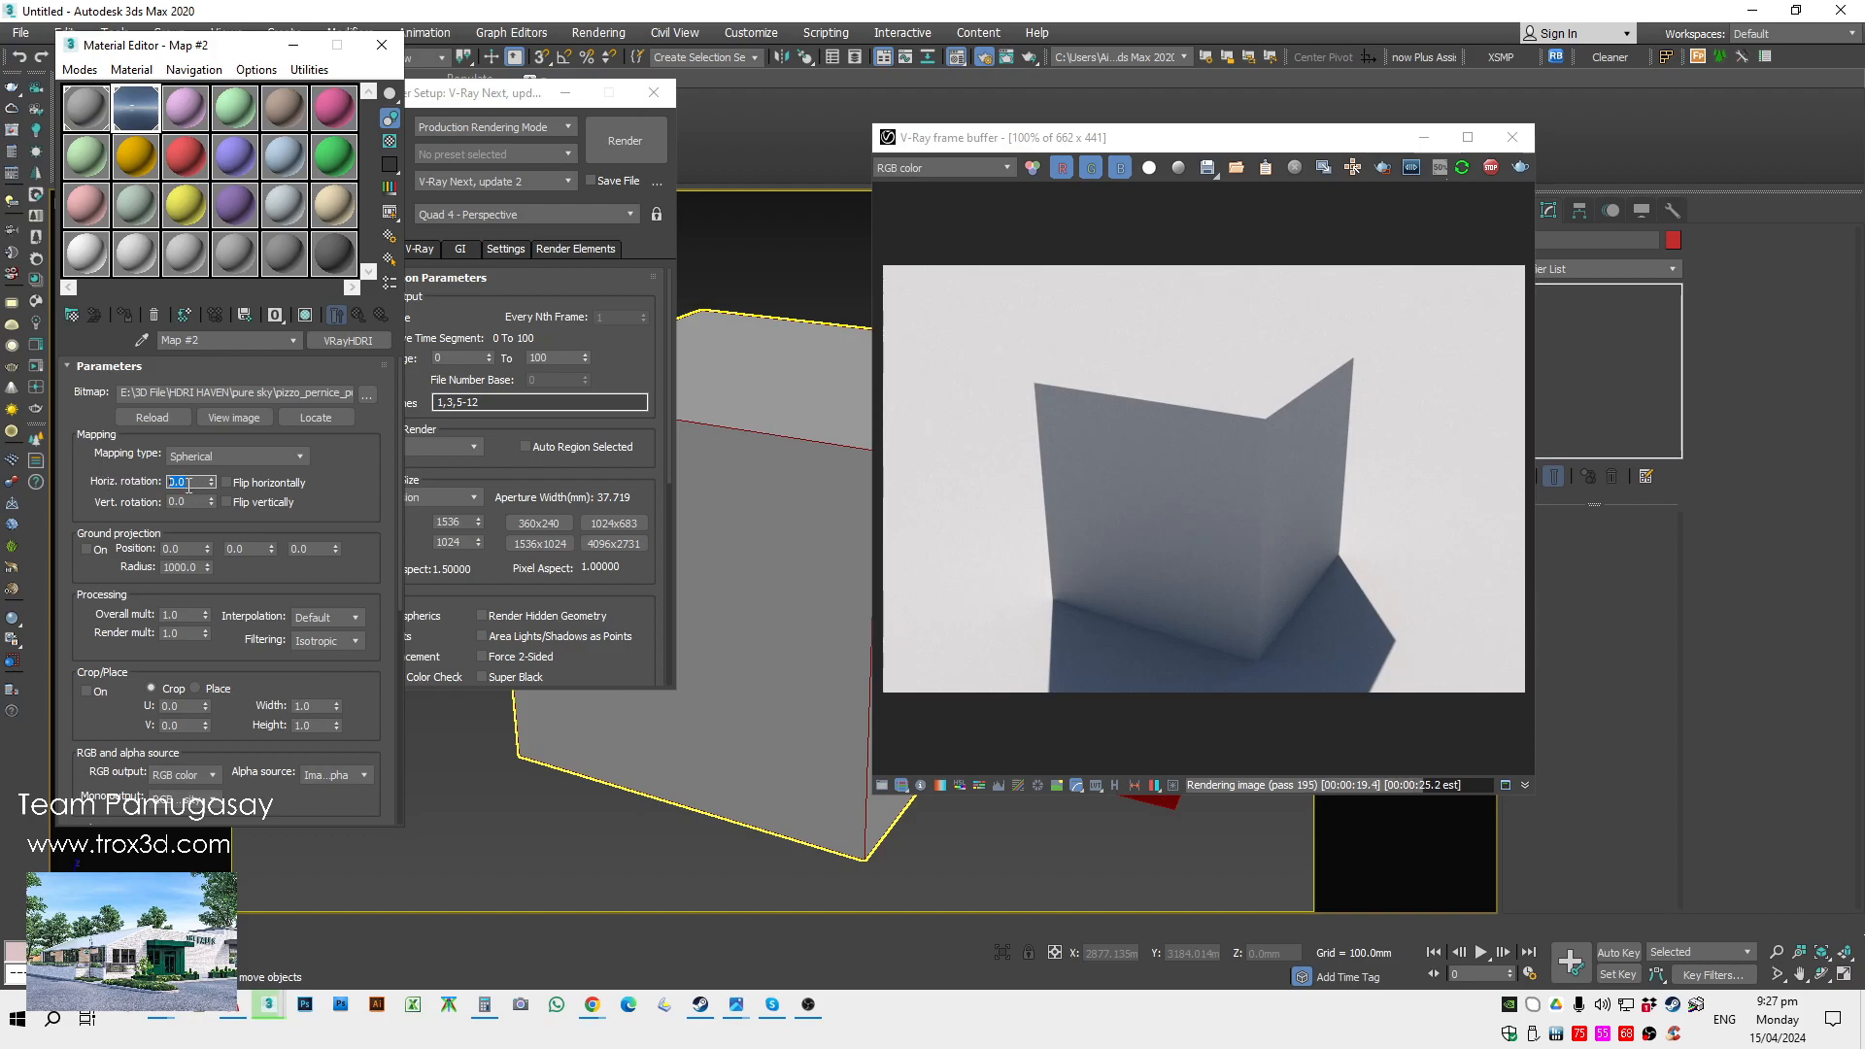
text(90)
key(Return)
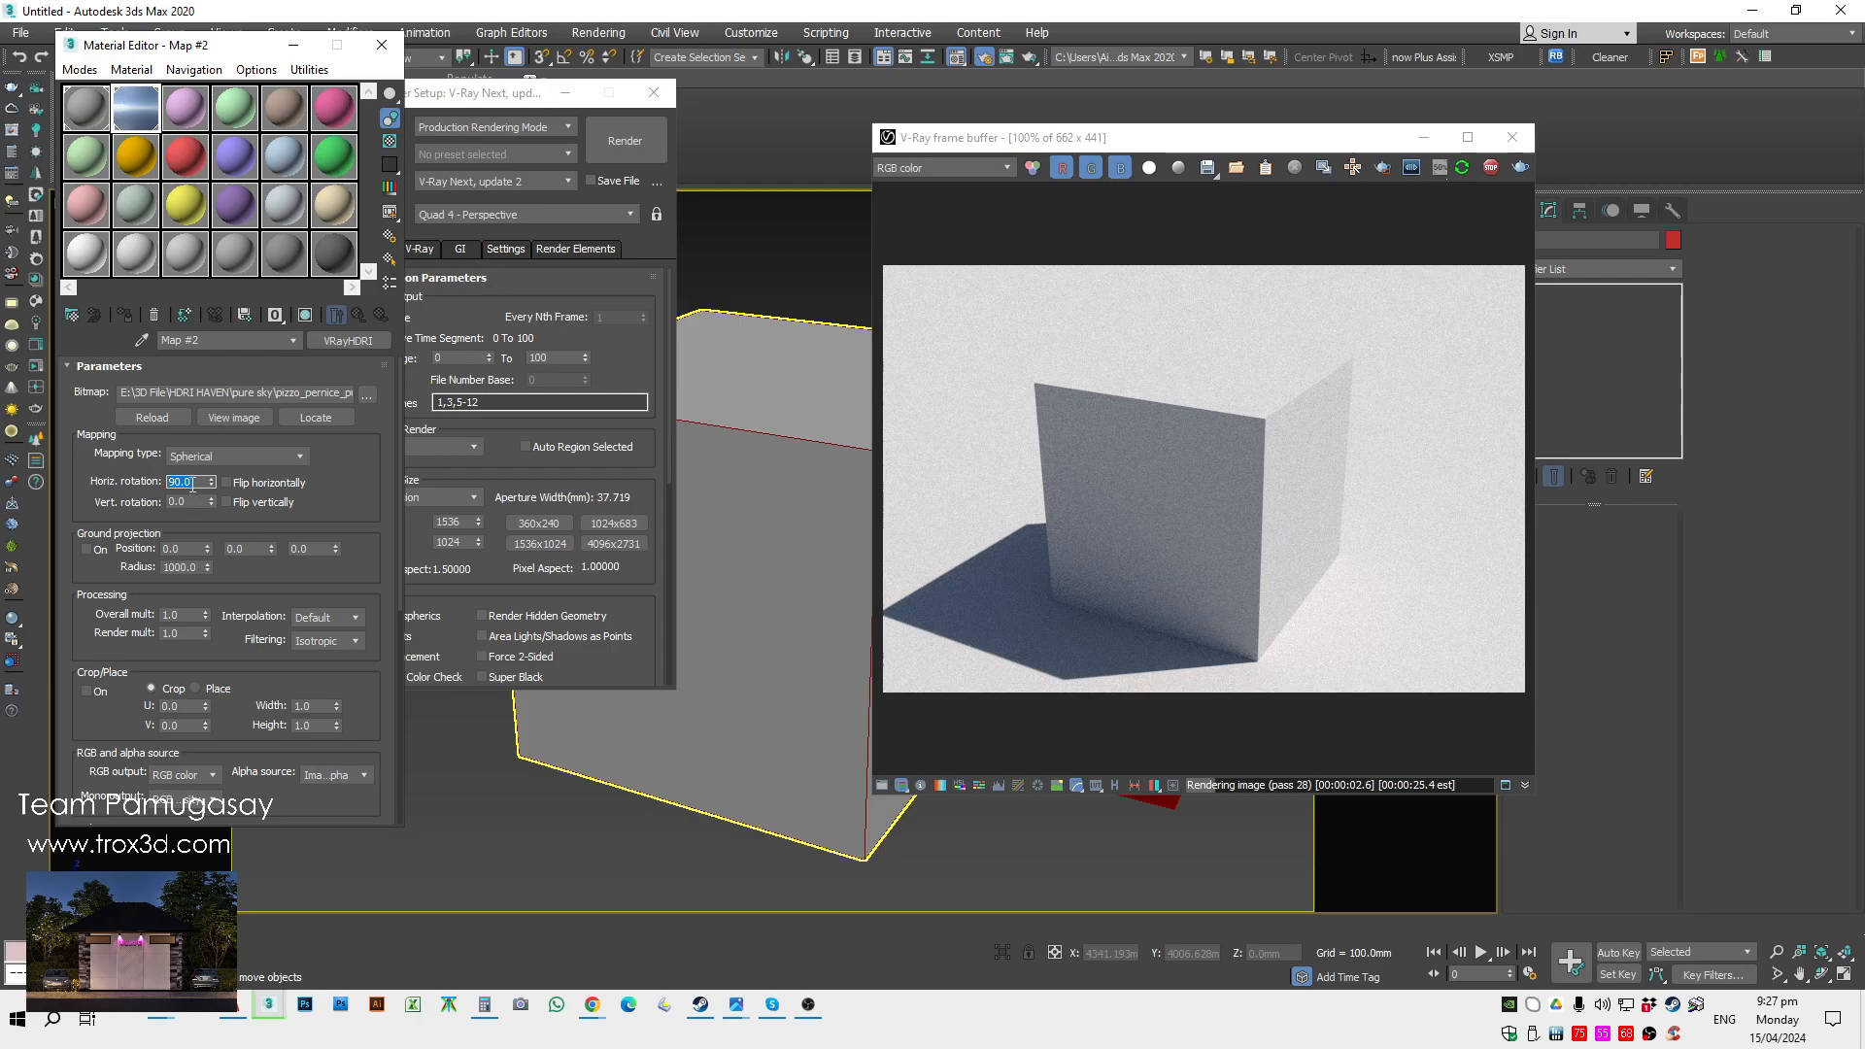
text(160)
key(Return)
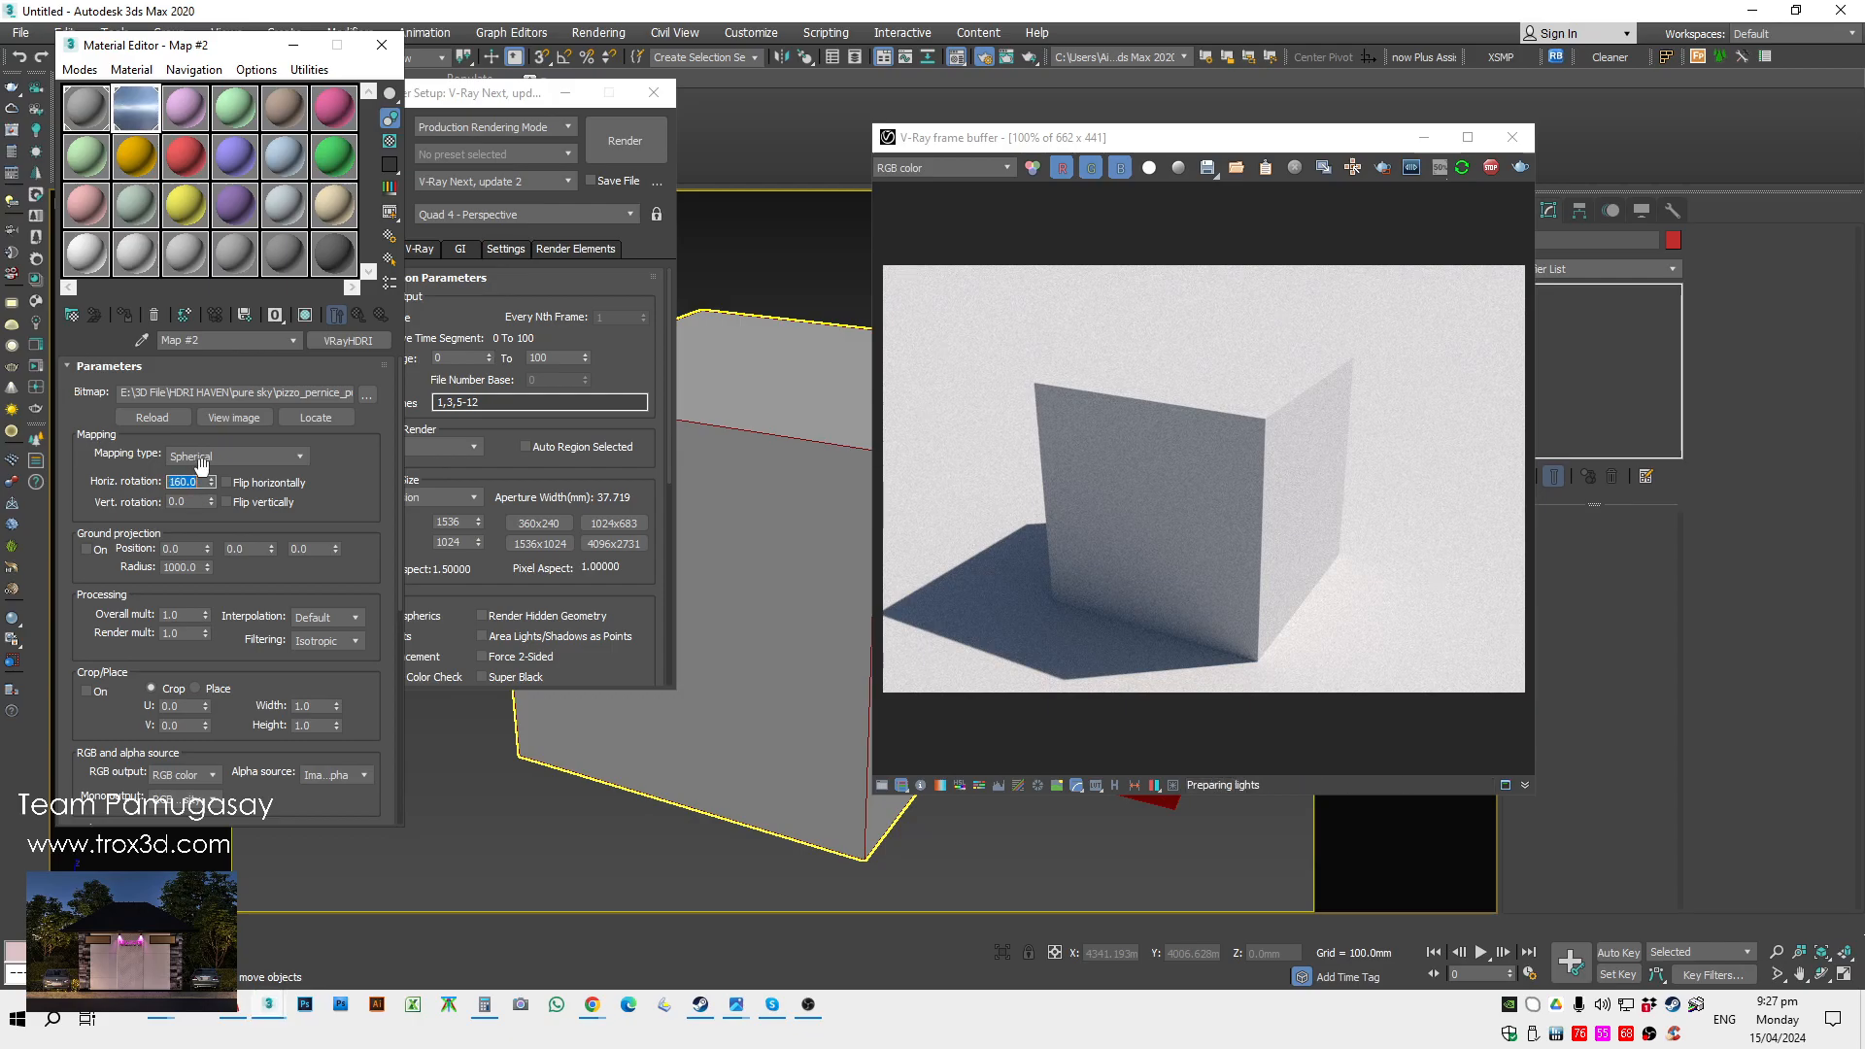
text(180)
key(Return)
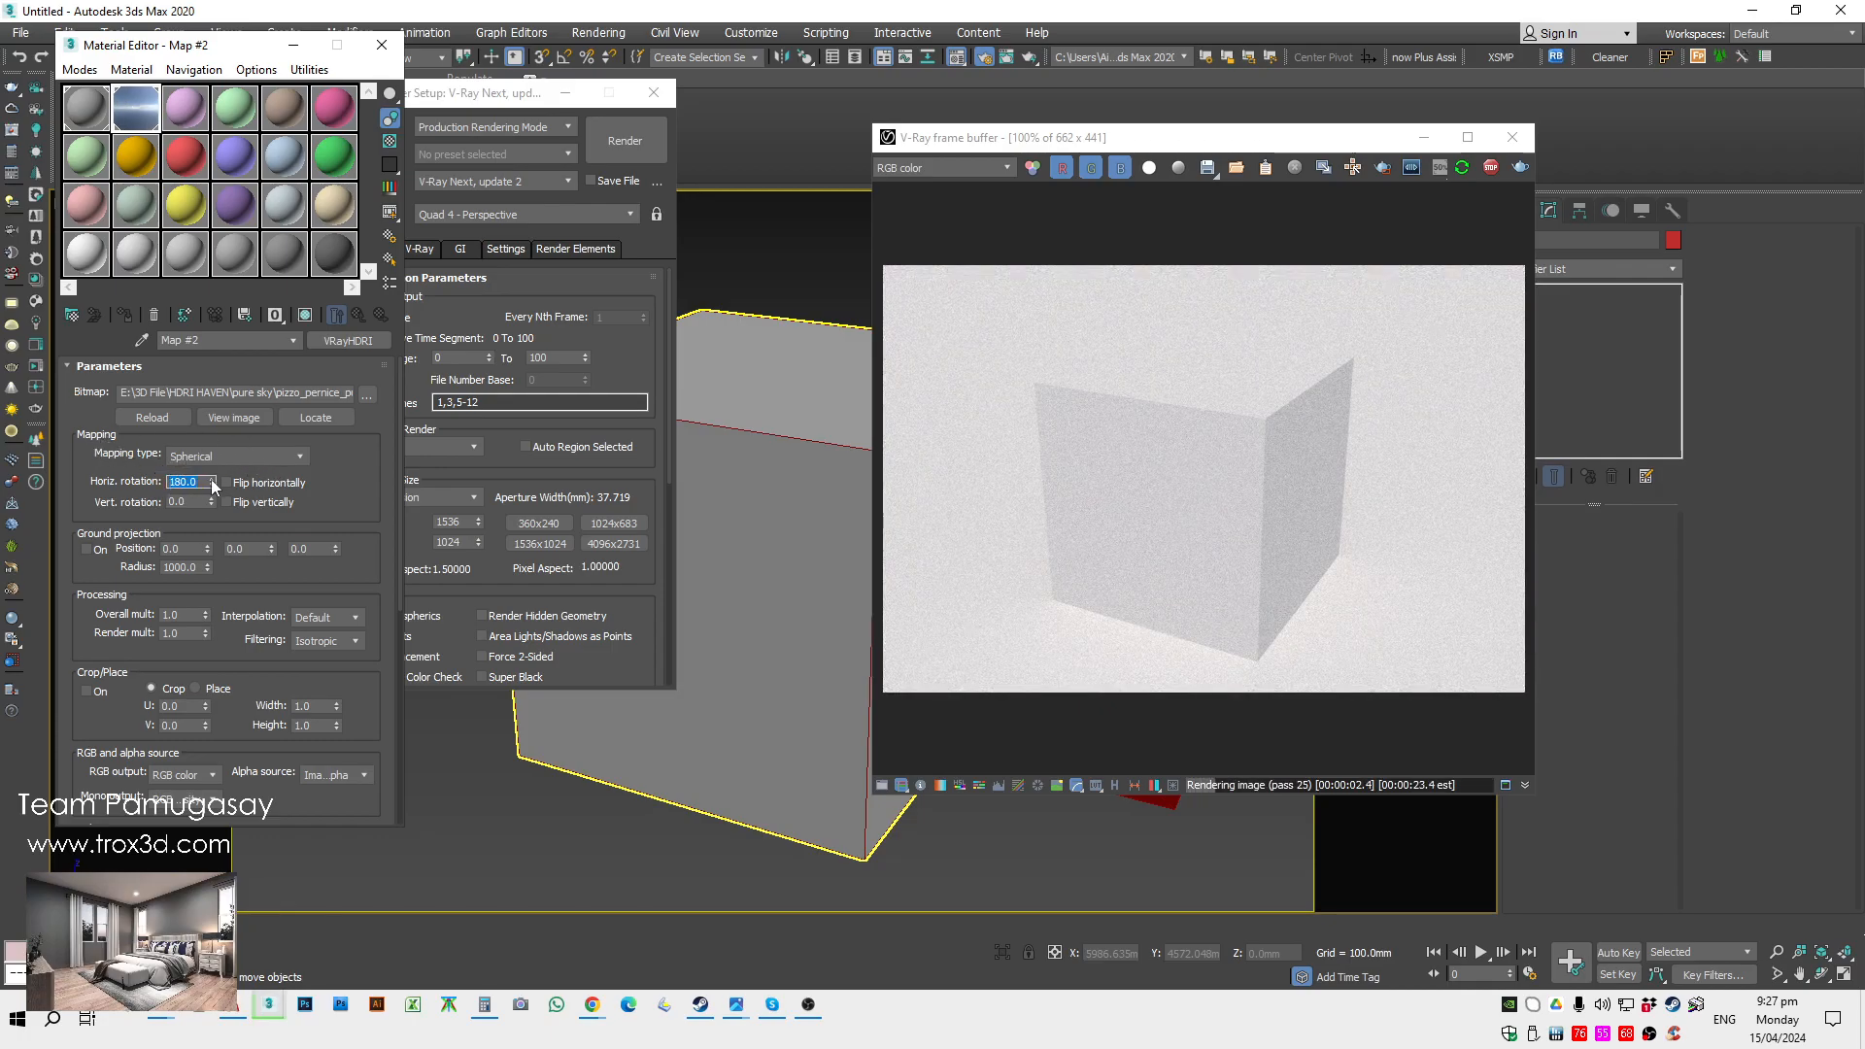
text(300)
key(Return)
text(20)
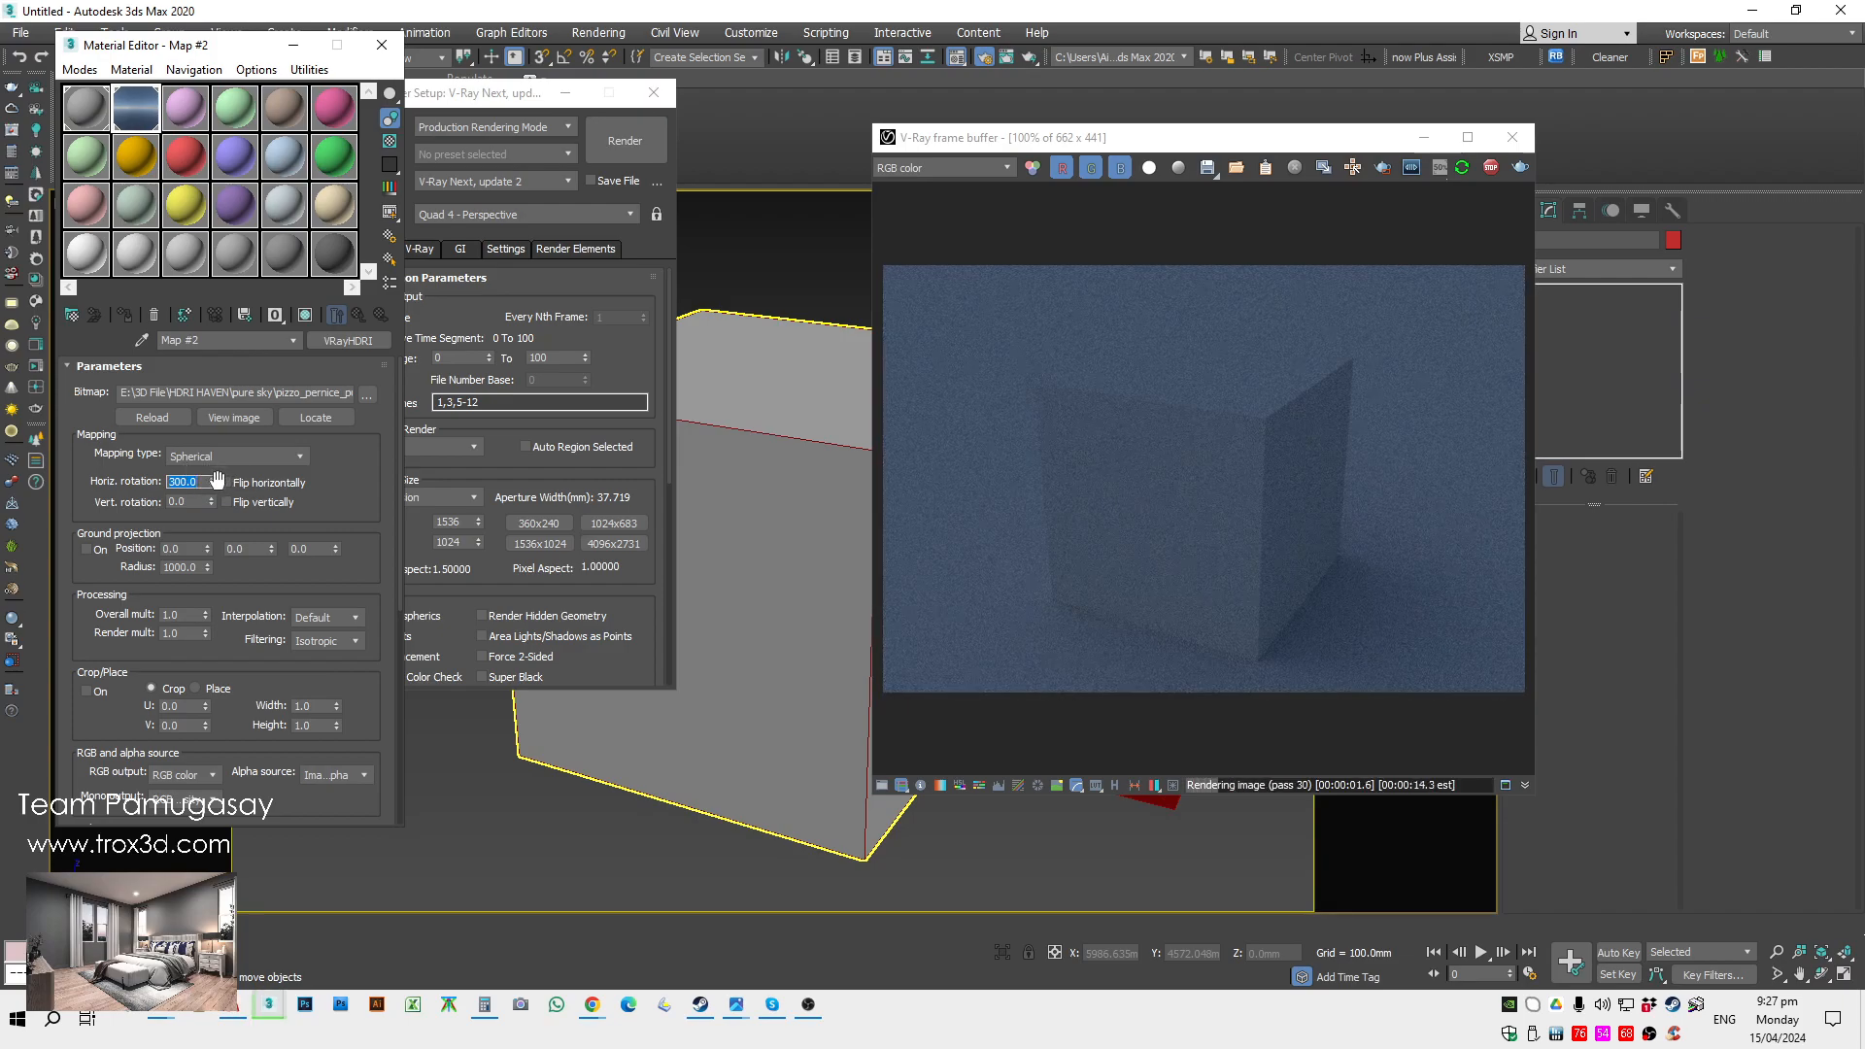
text(0)
key(Return)
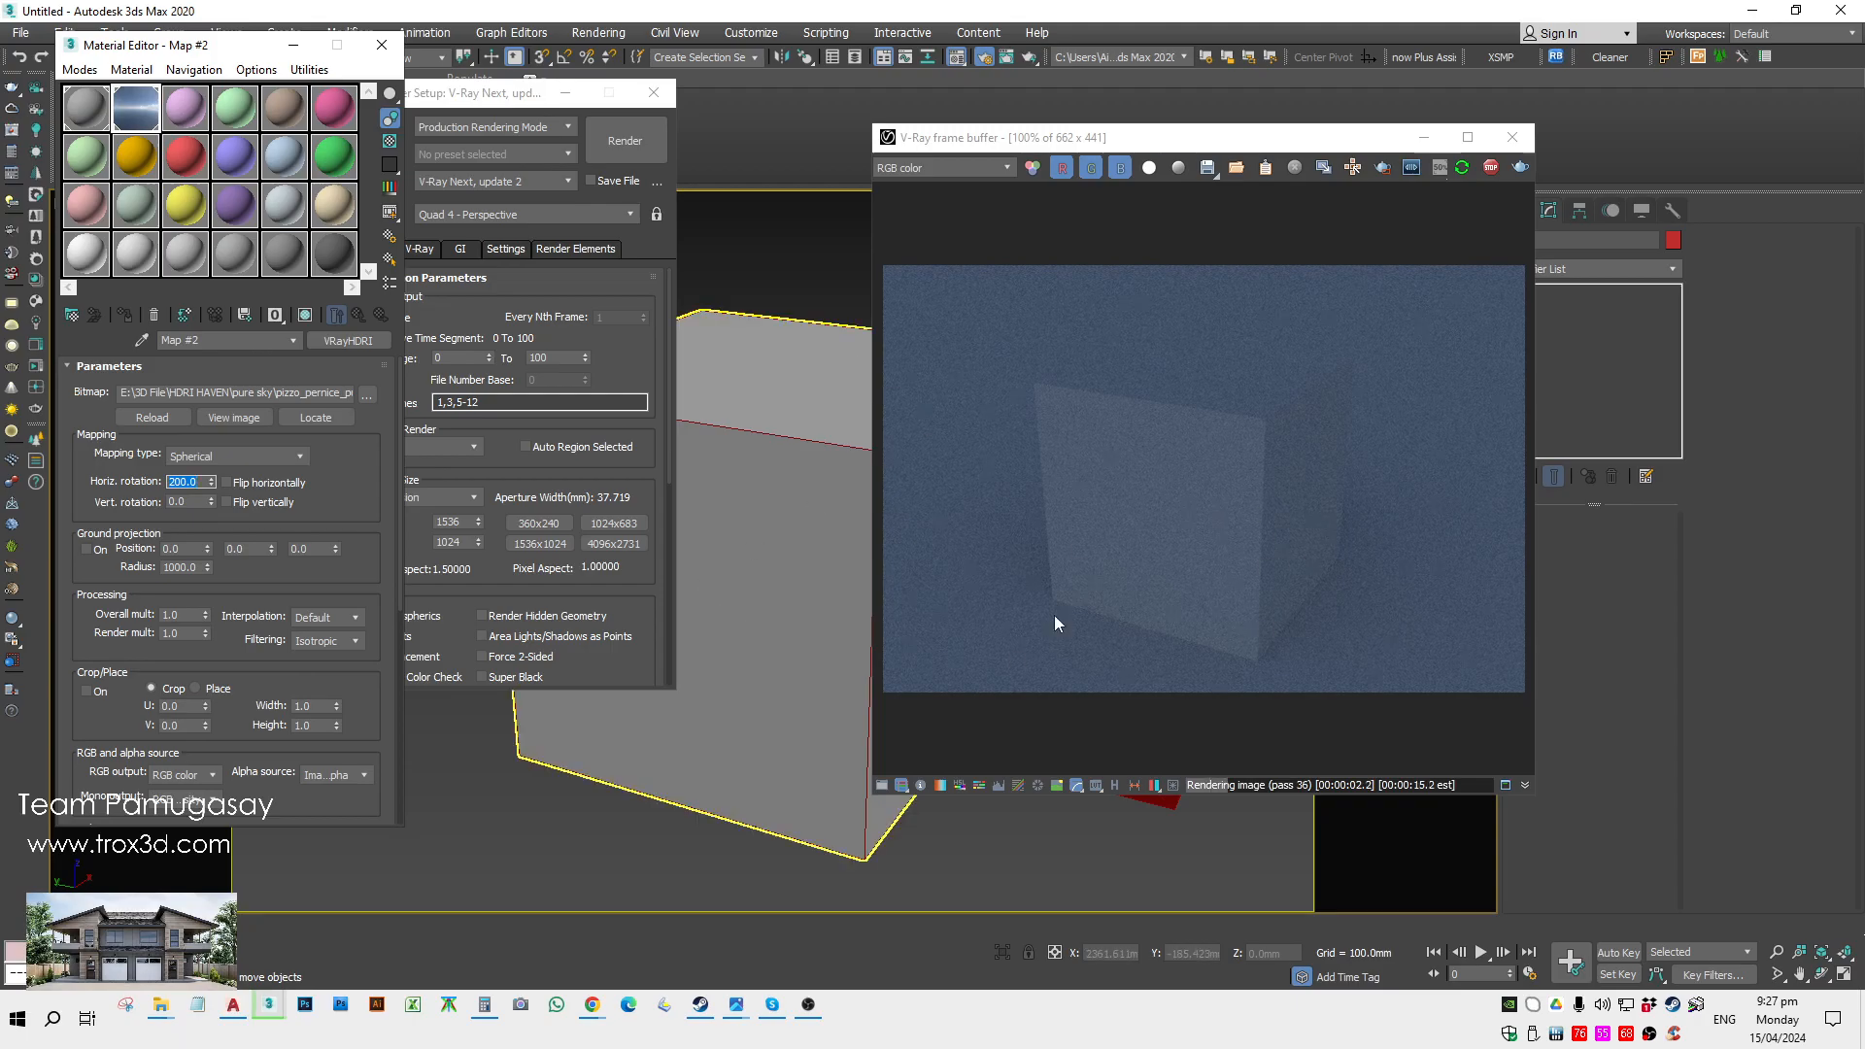
Restart the interactive rendering and reset the HDRI map's horizontal rotation to 0
click(1493, 172)
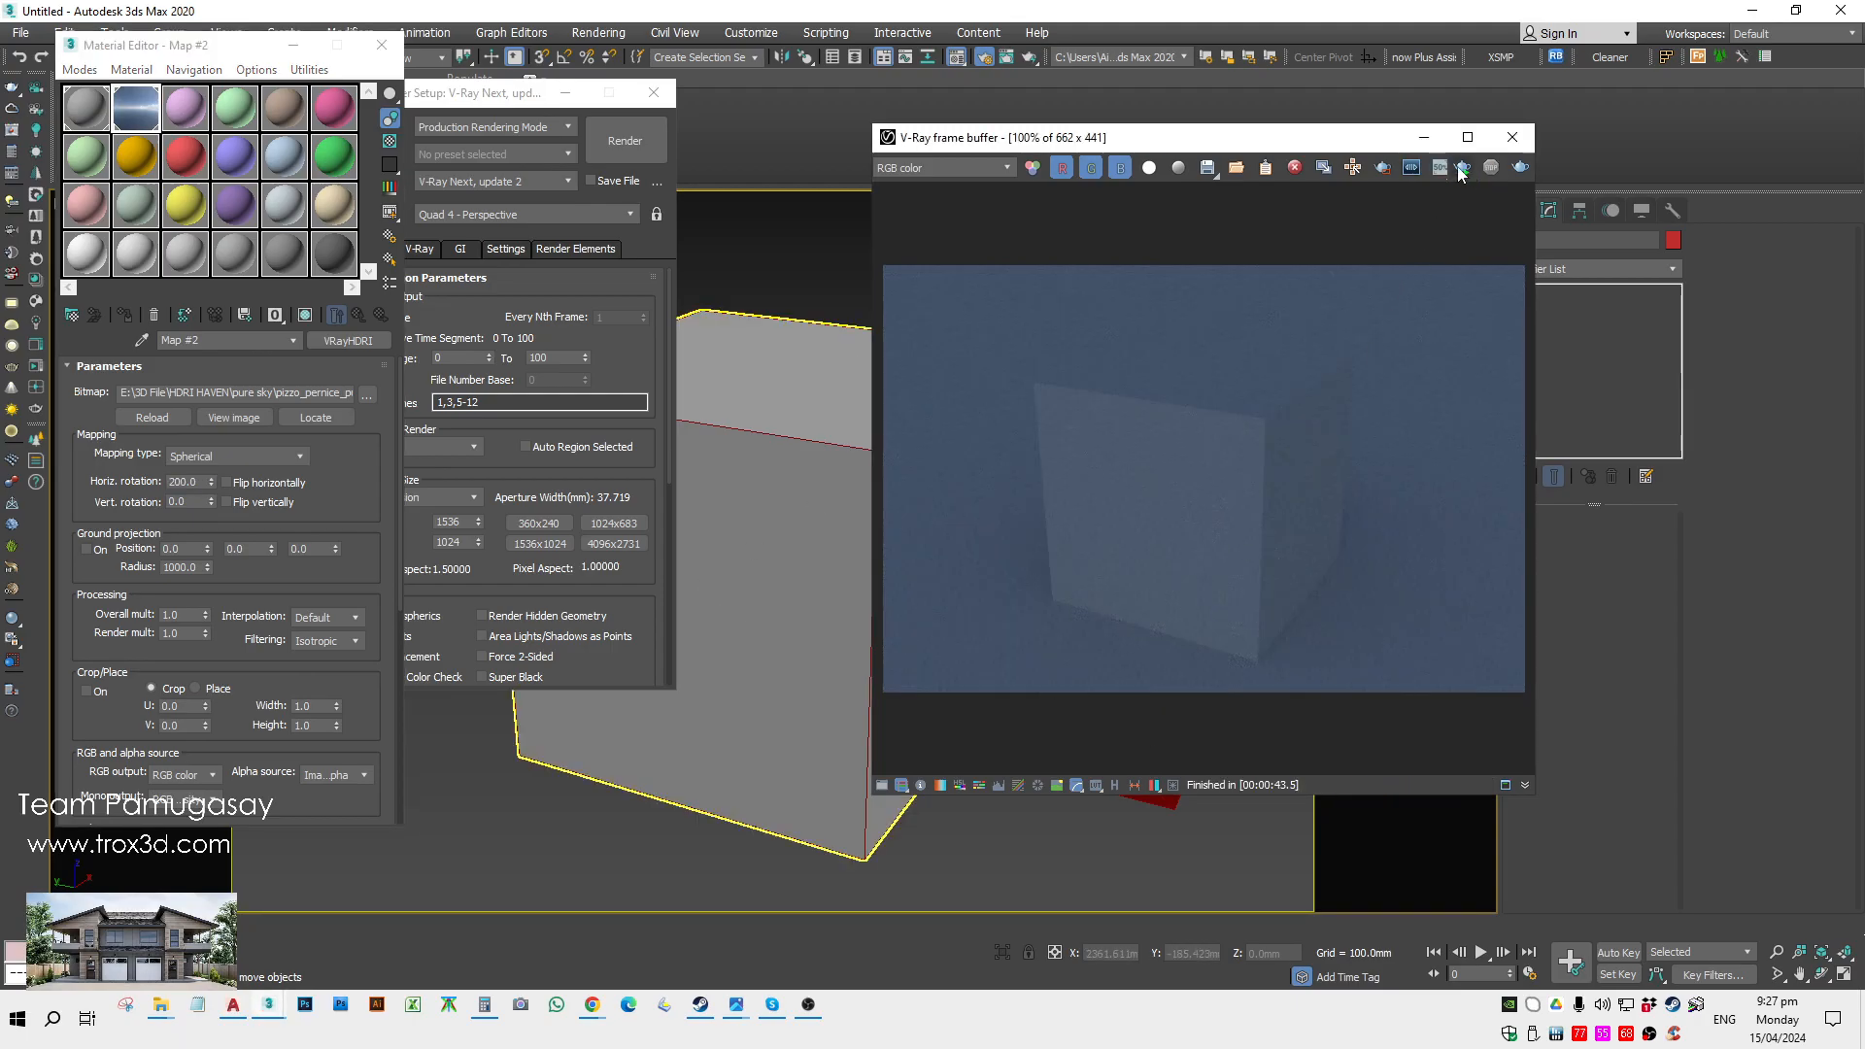
click(1458, 171)
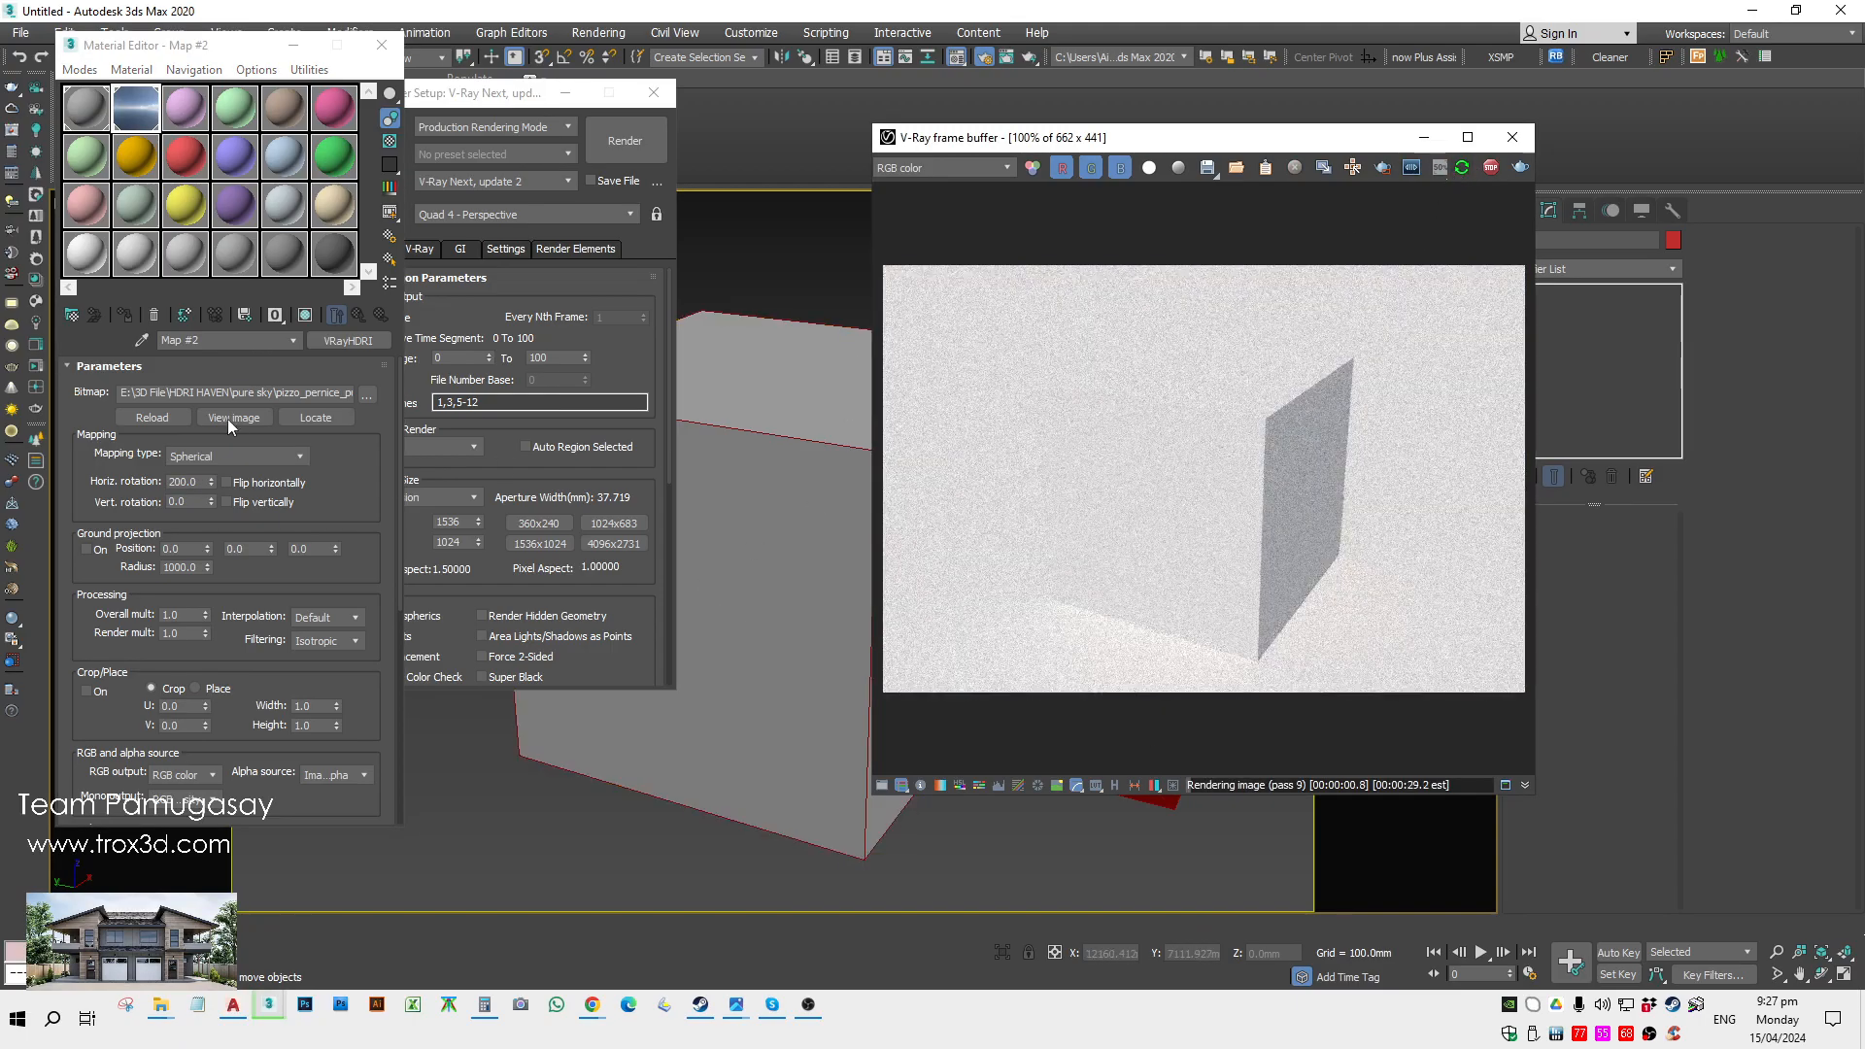
right_click(212, 483)
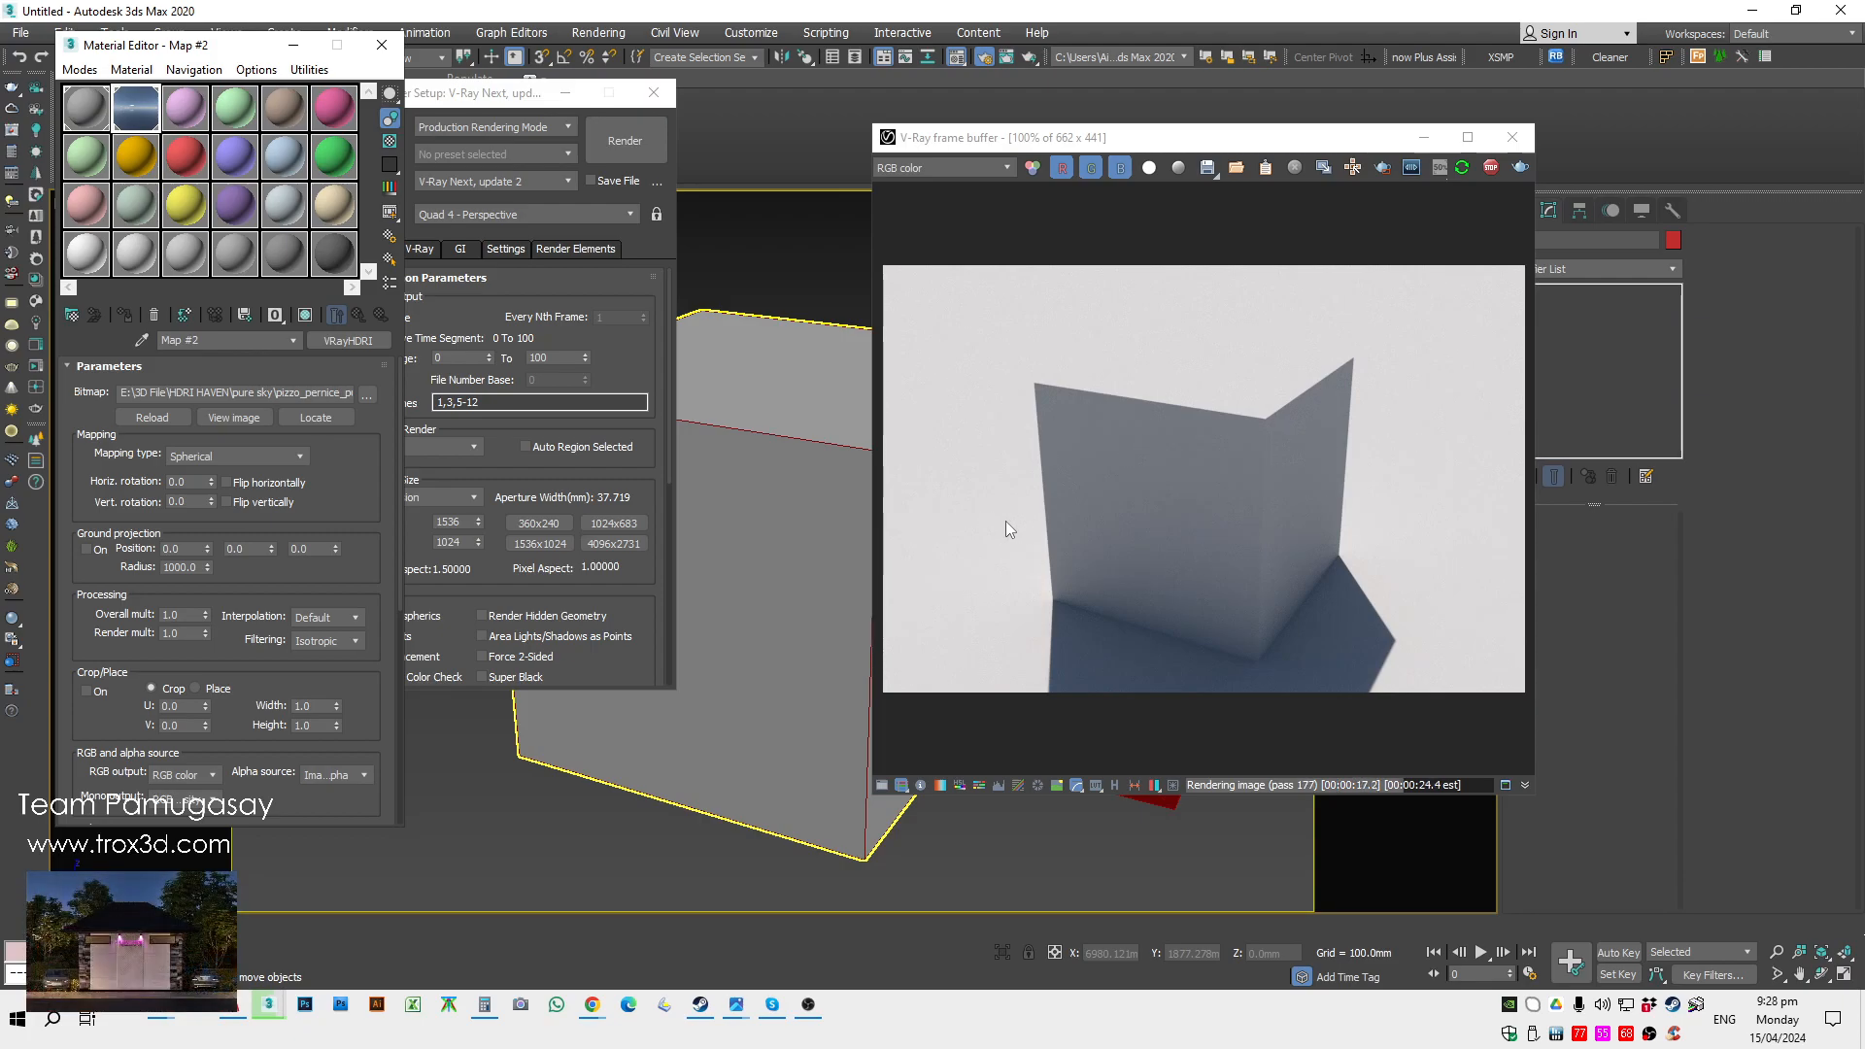
Display the V-Ray settings in Render Setup and open the Environment and Effects dialog
click(409, 114)
drag(434, 90, 518, 103)
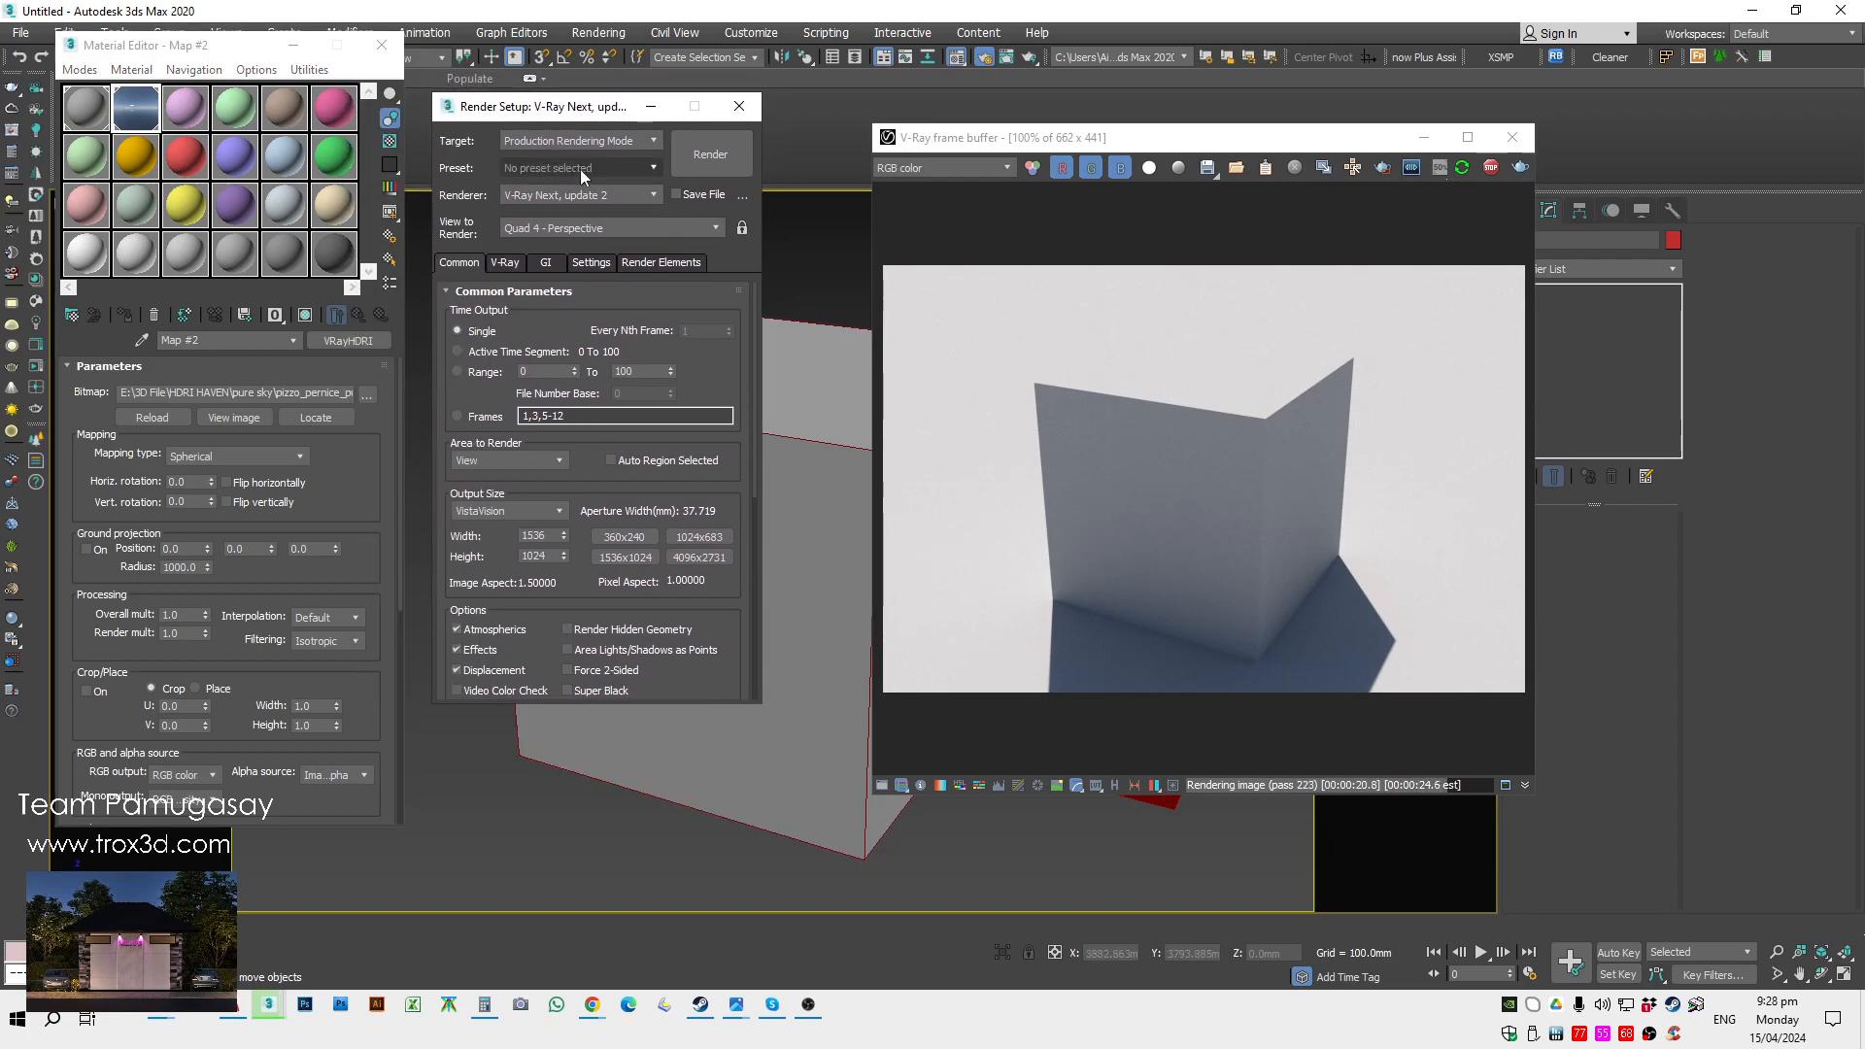
click(503, 265)
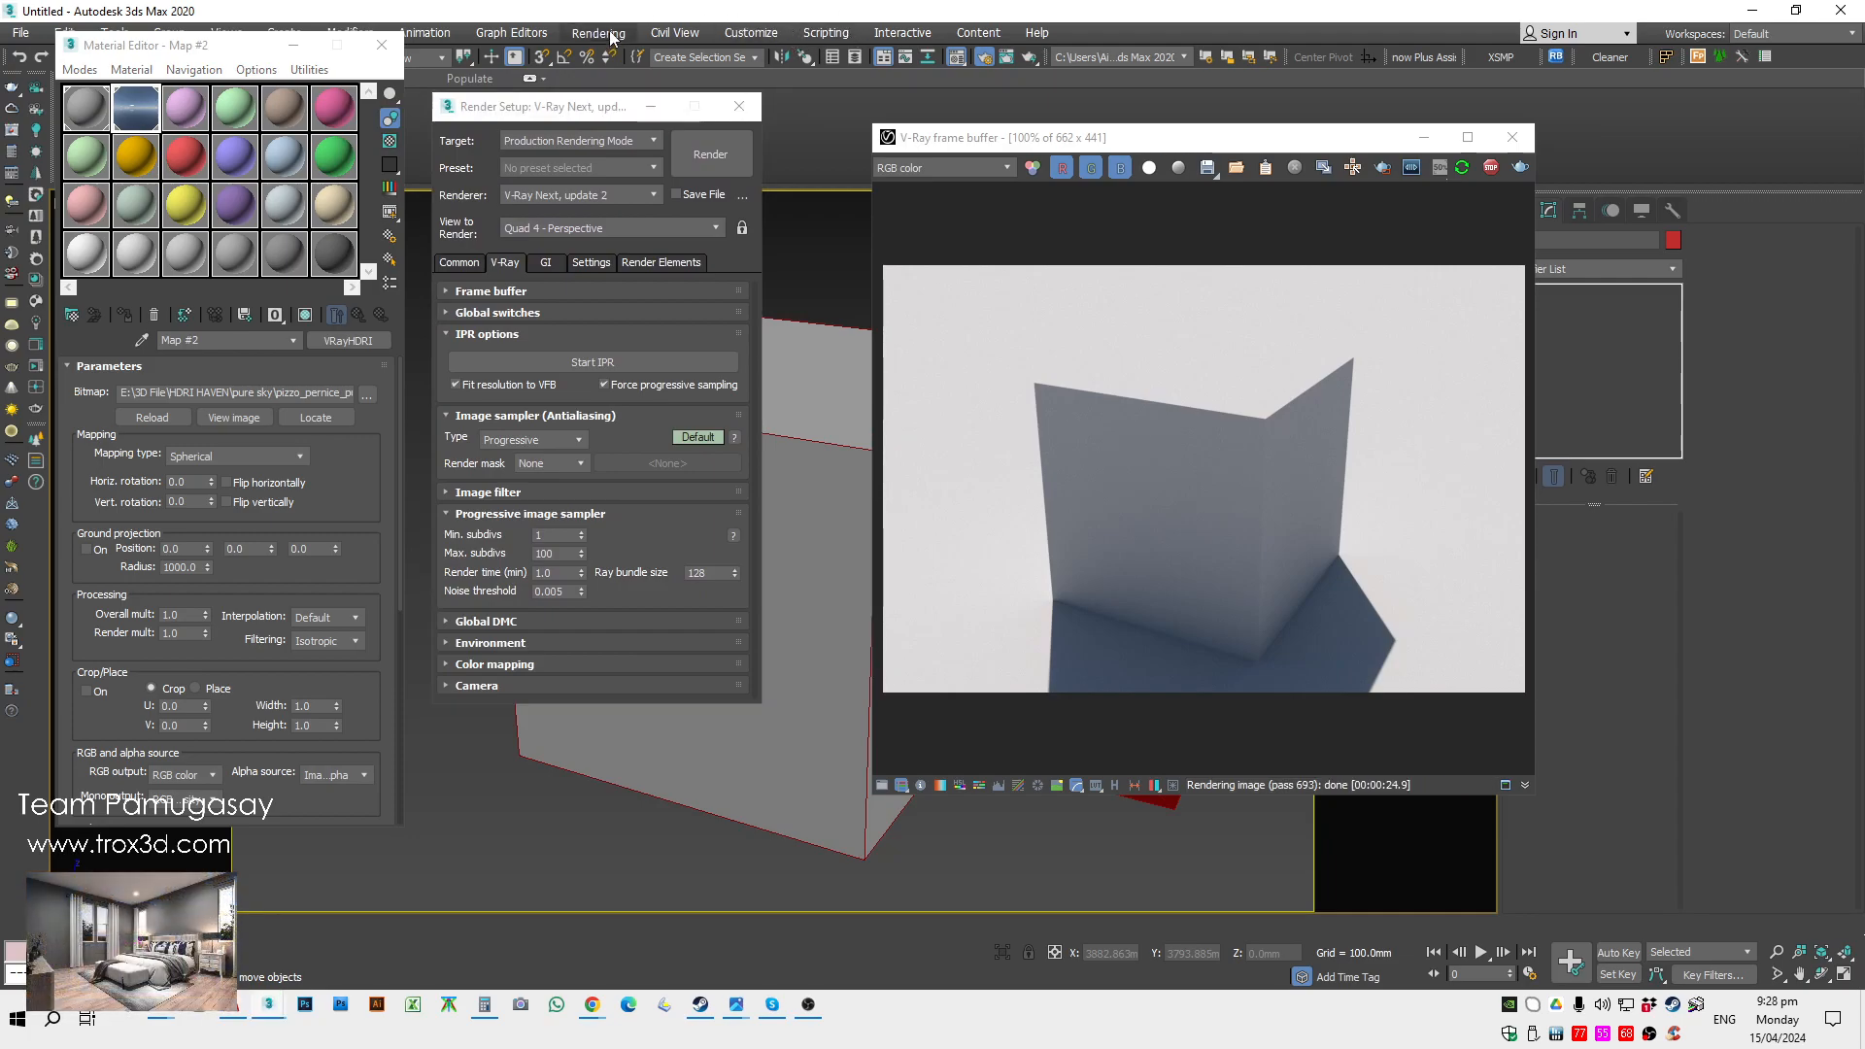
click(621, 34)
click(626, 284)
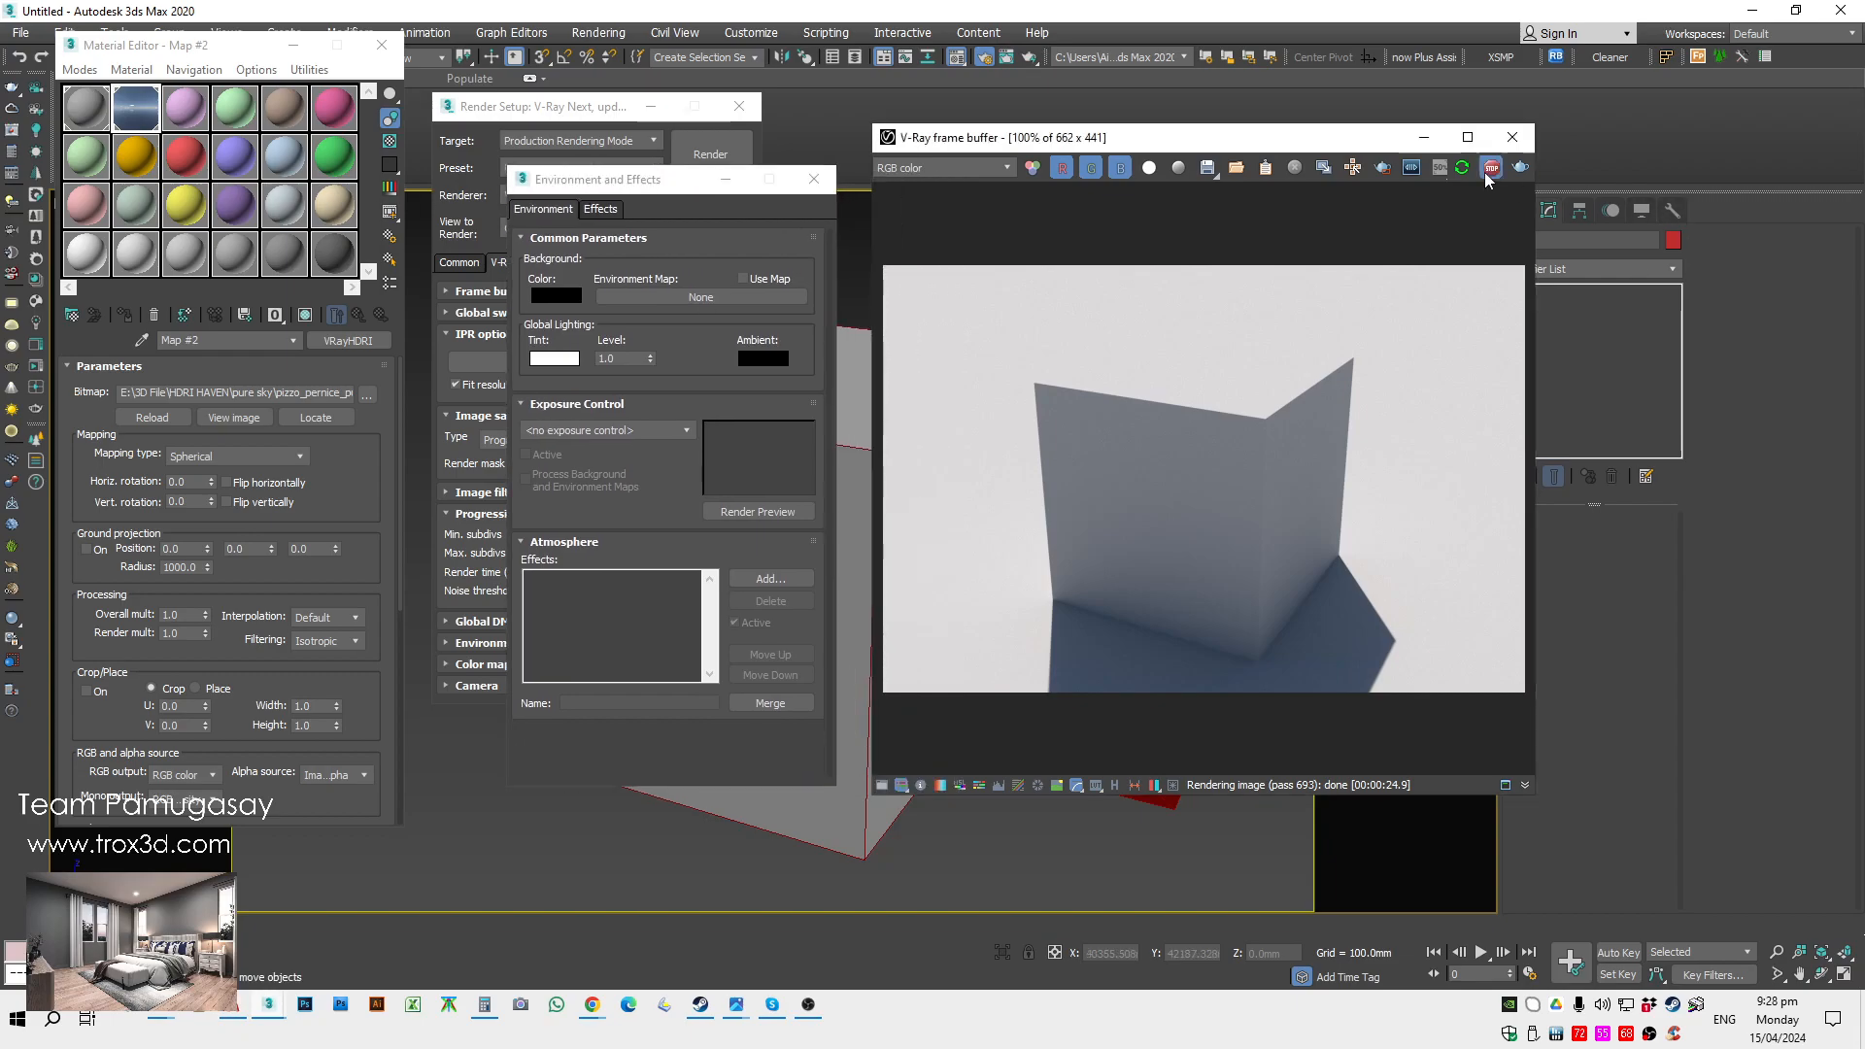
Assign the HDRI map from the Material Editor as the scene's environment map
drag(170, 108, 691, 301)
click(629, 544)
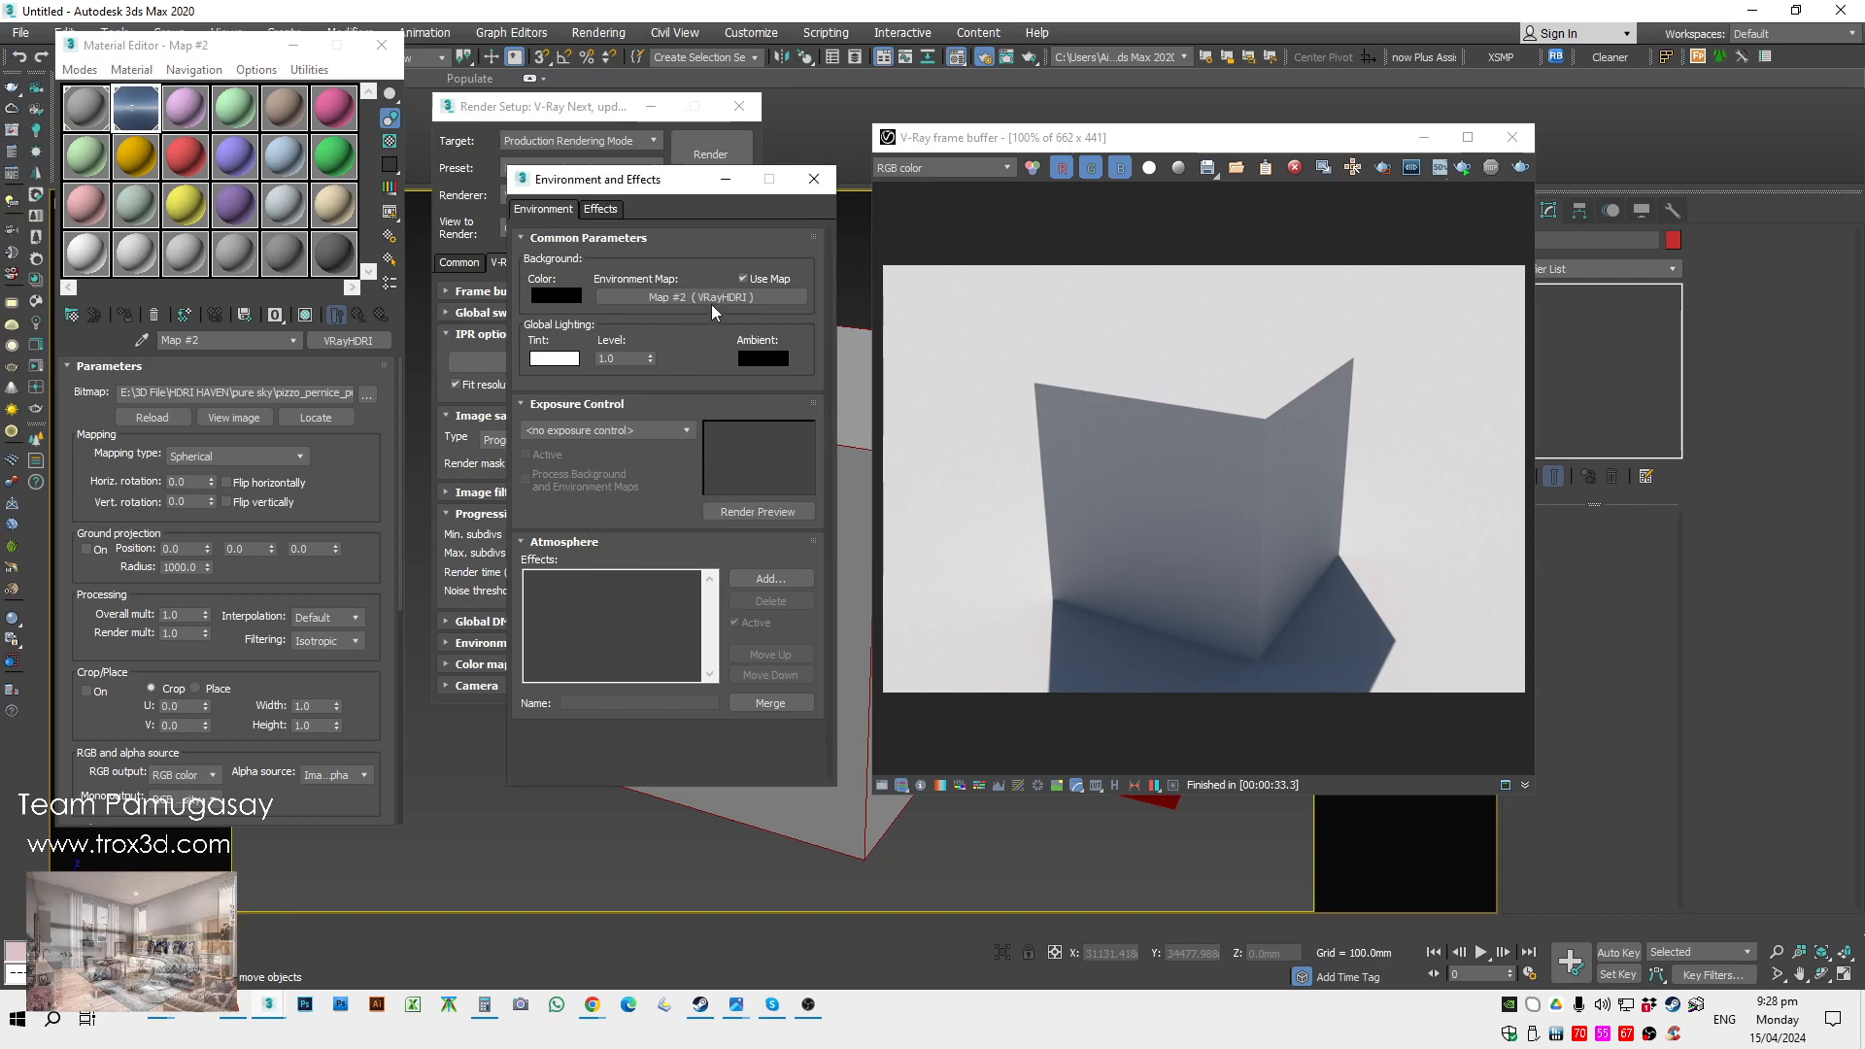
Select the dome light in the viewport and delete it from the scene
drag(1128, 149, 1790, 147)
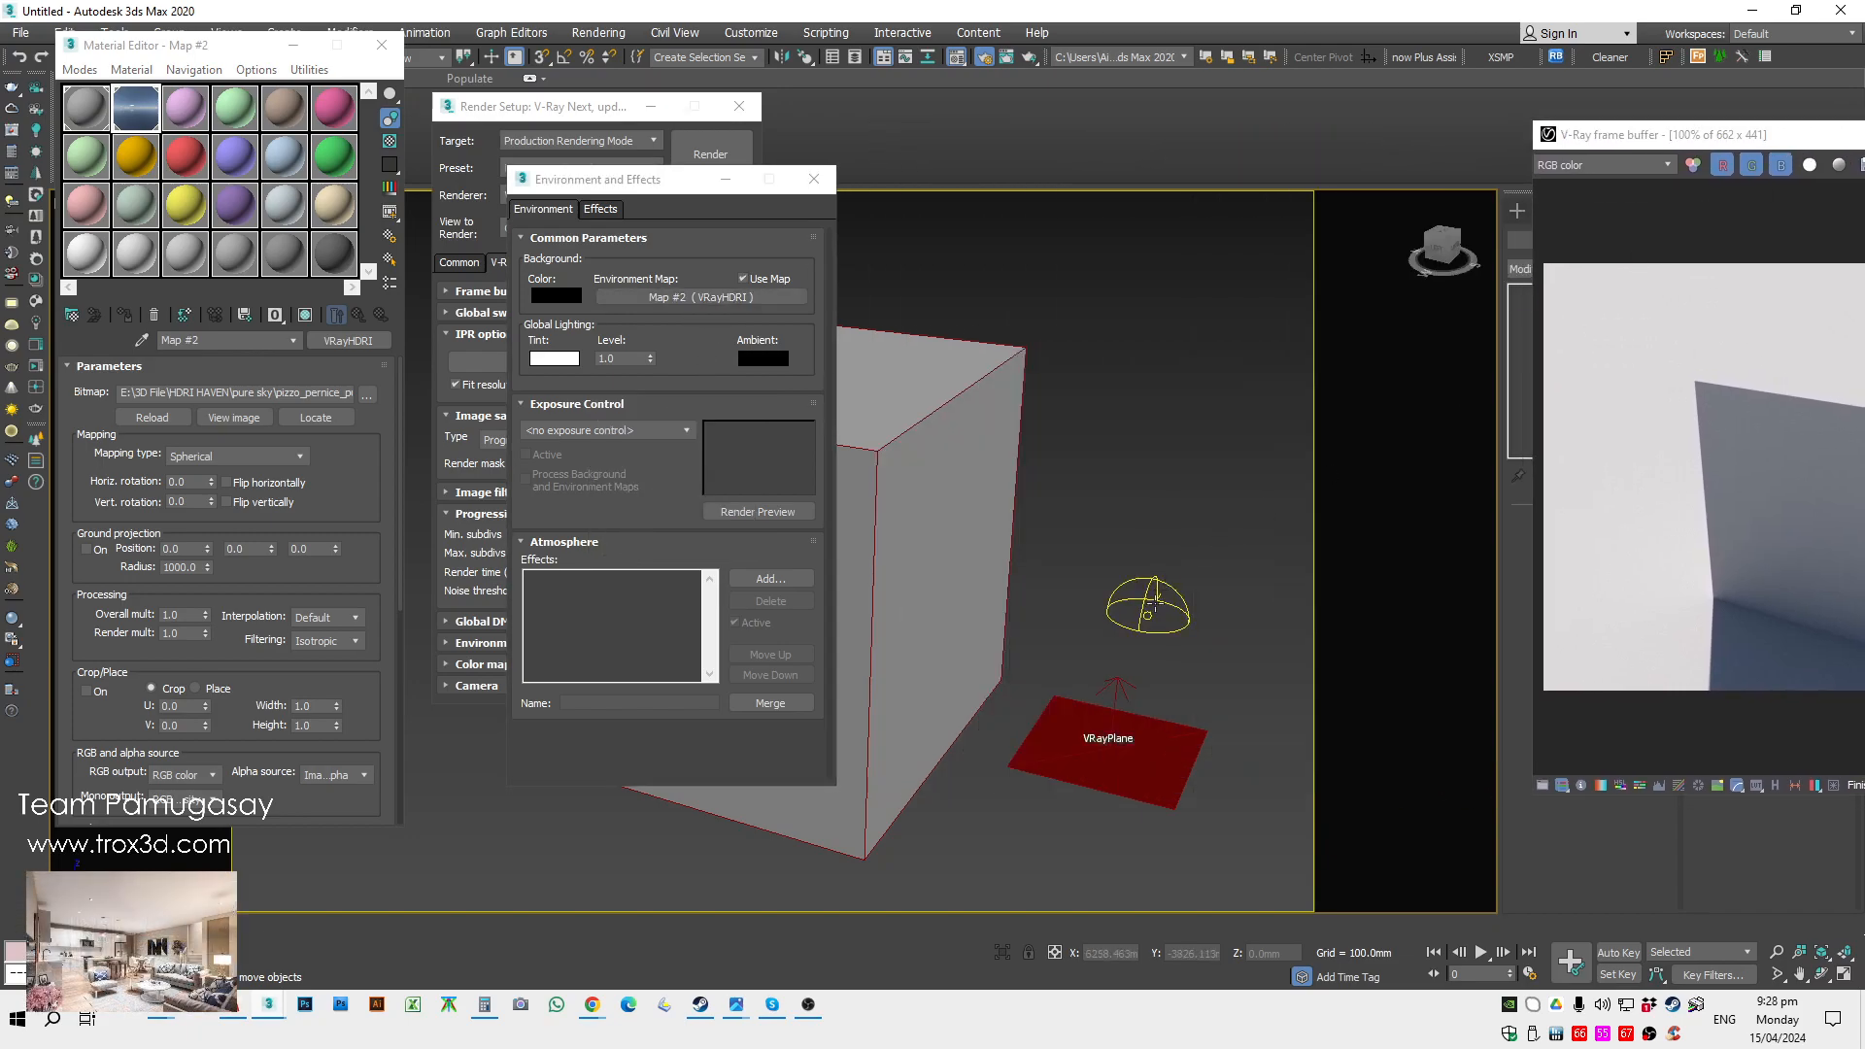
click(1163, 602)
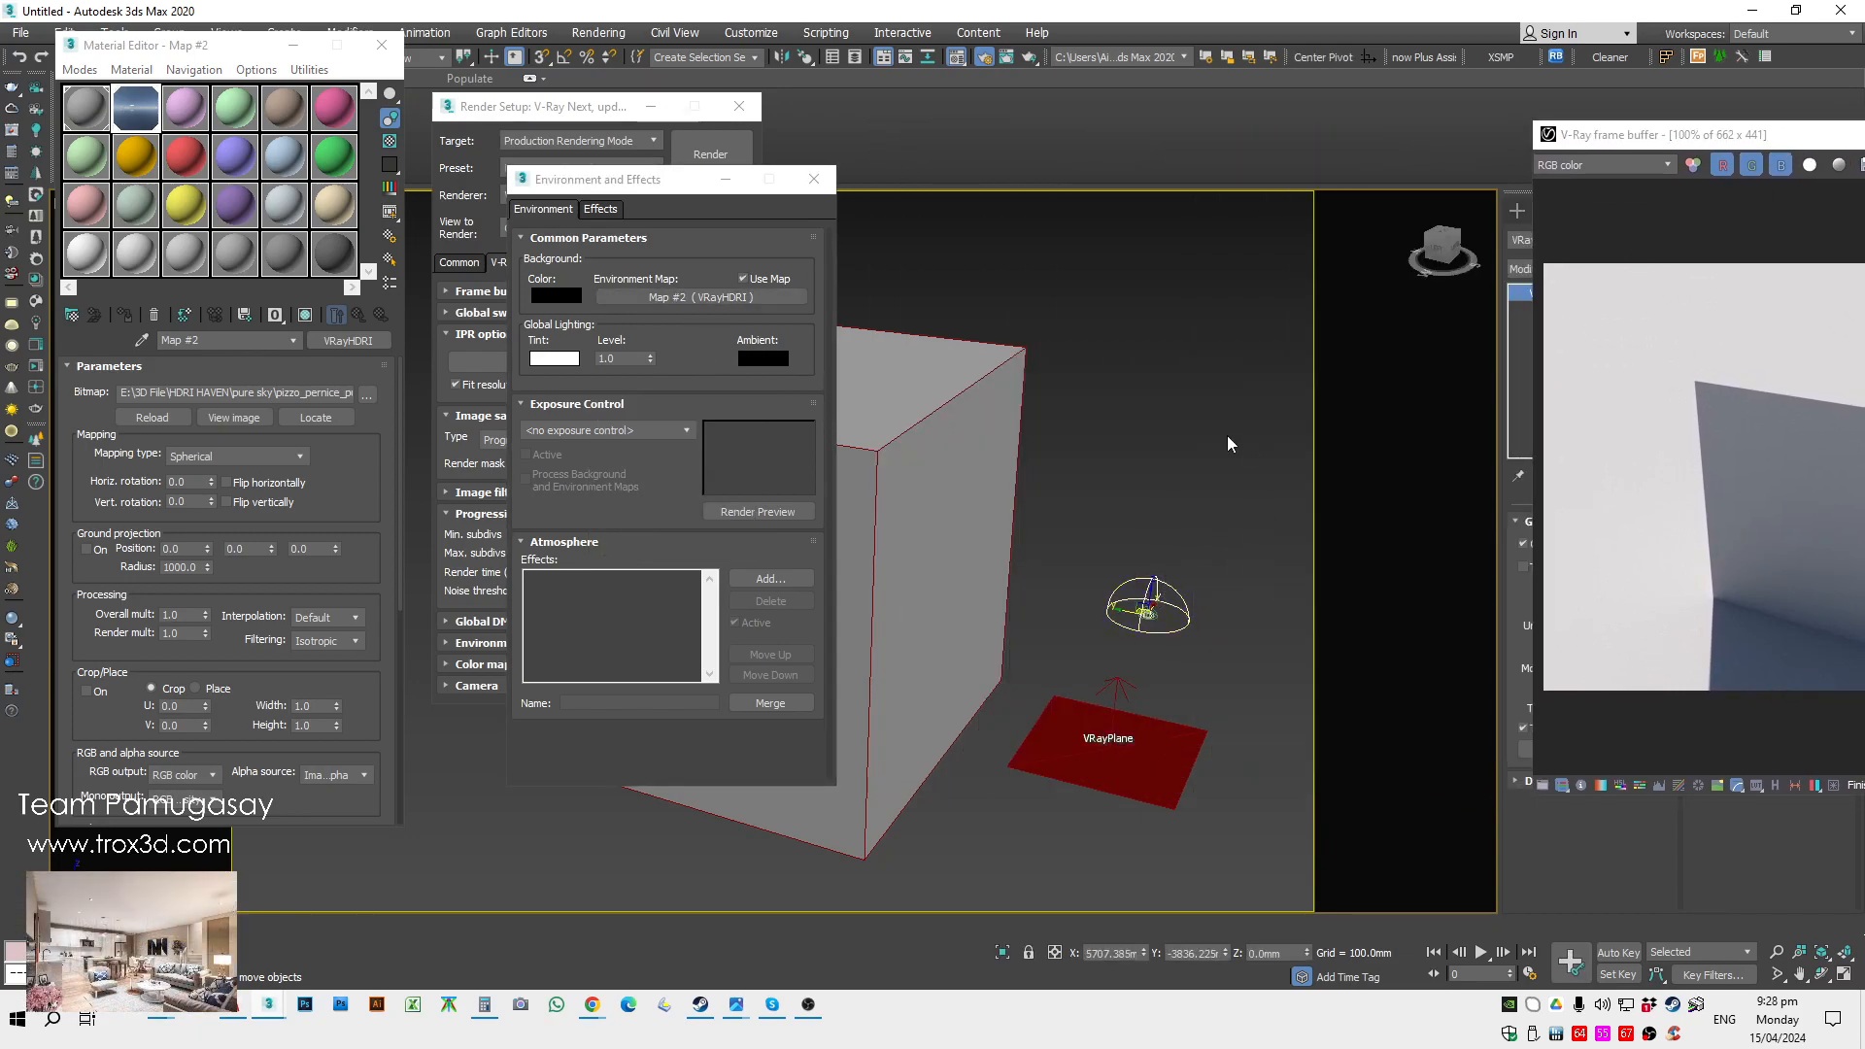
drag(1603, 141, 291, 114)
click(957, 498)
click(1151, 602)
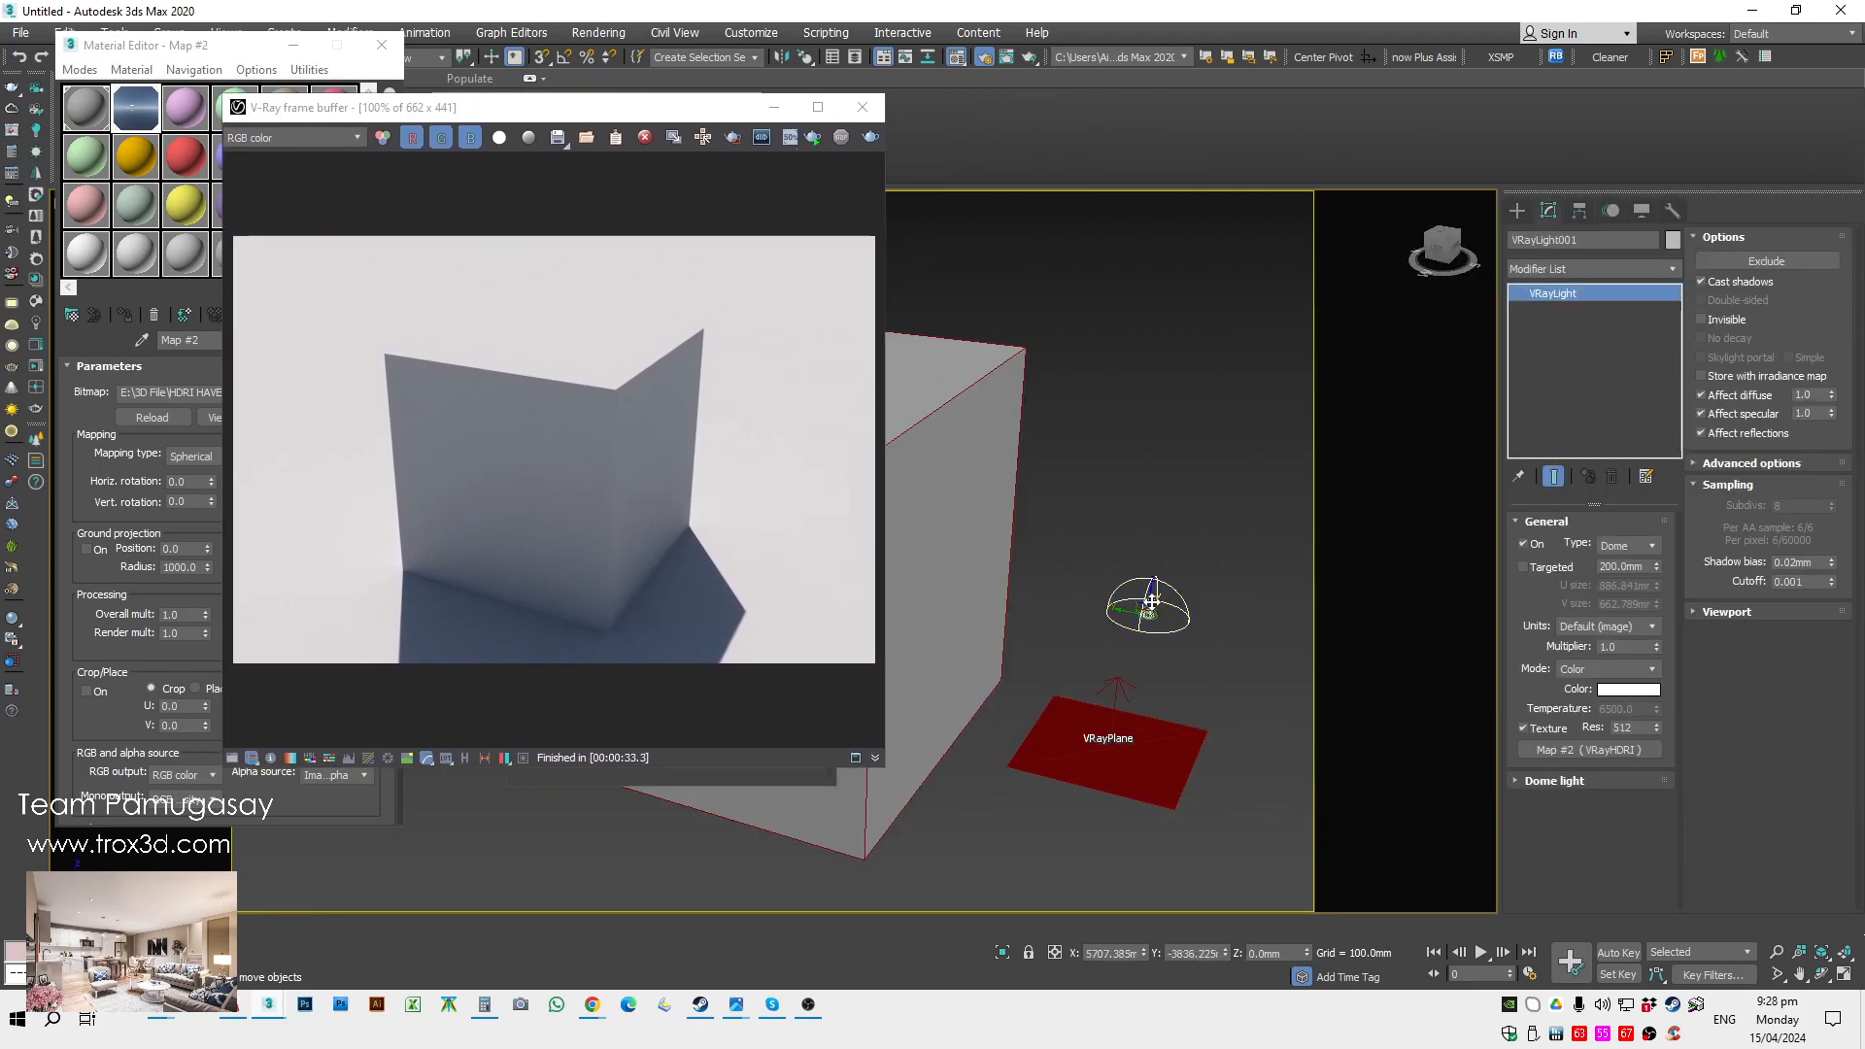
key(Delete)
Start interactive rendering and position the frame buffer clear of the Environment and Effects dialog
drag(617, 118, 1087, 111)
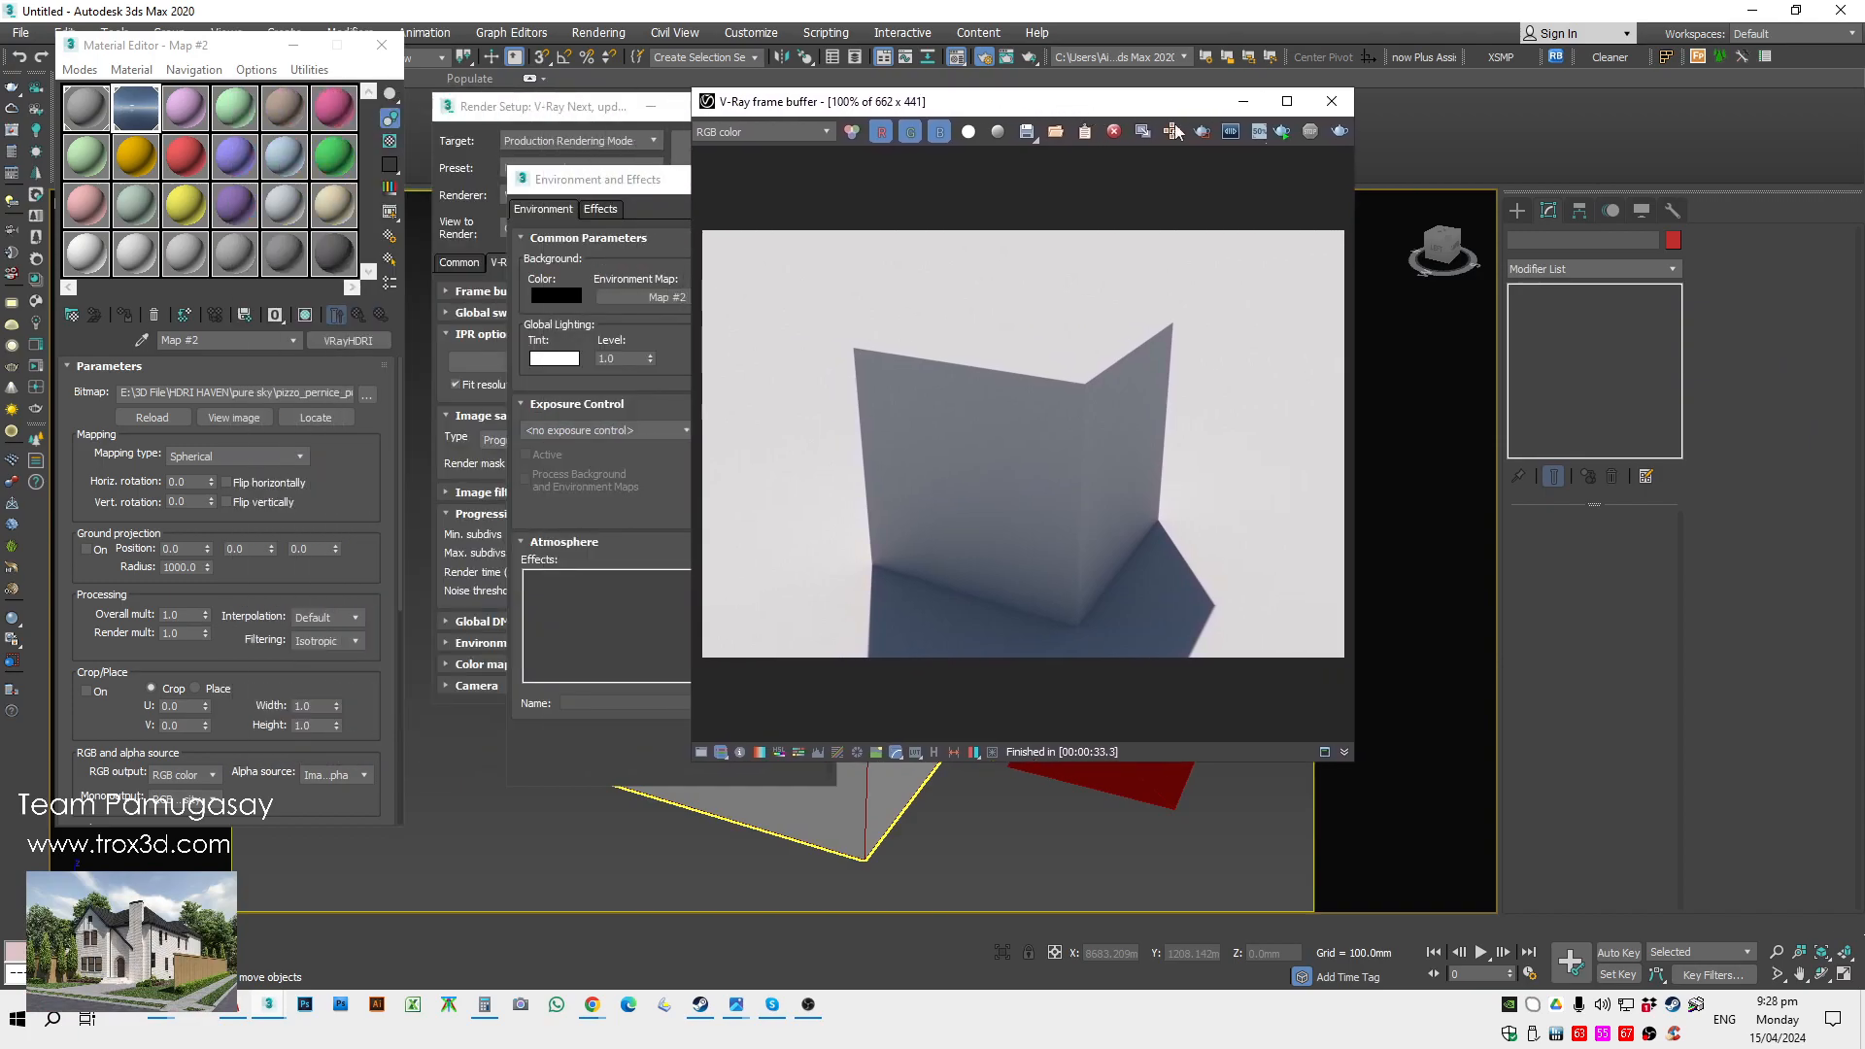
click(1282, 131)
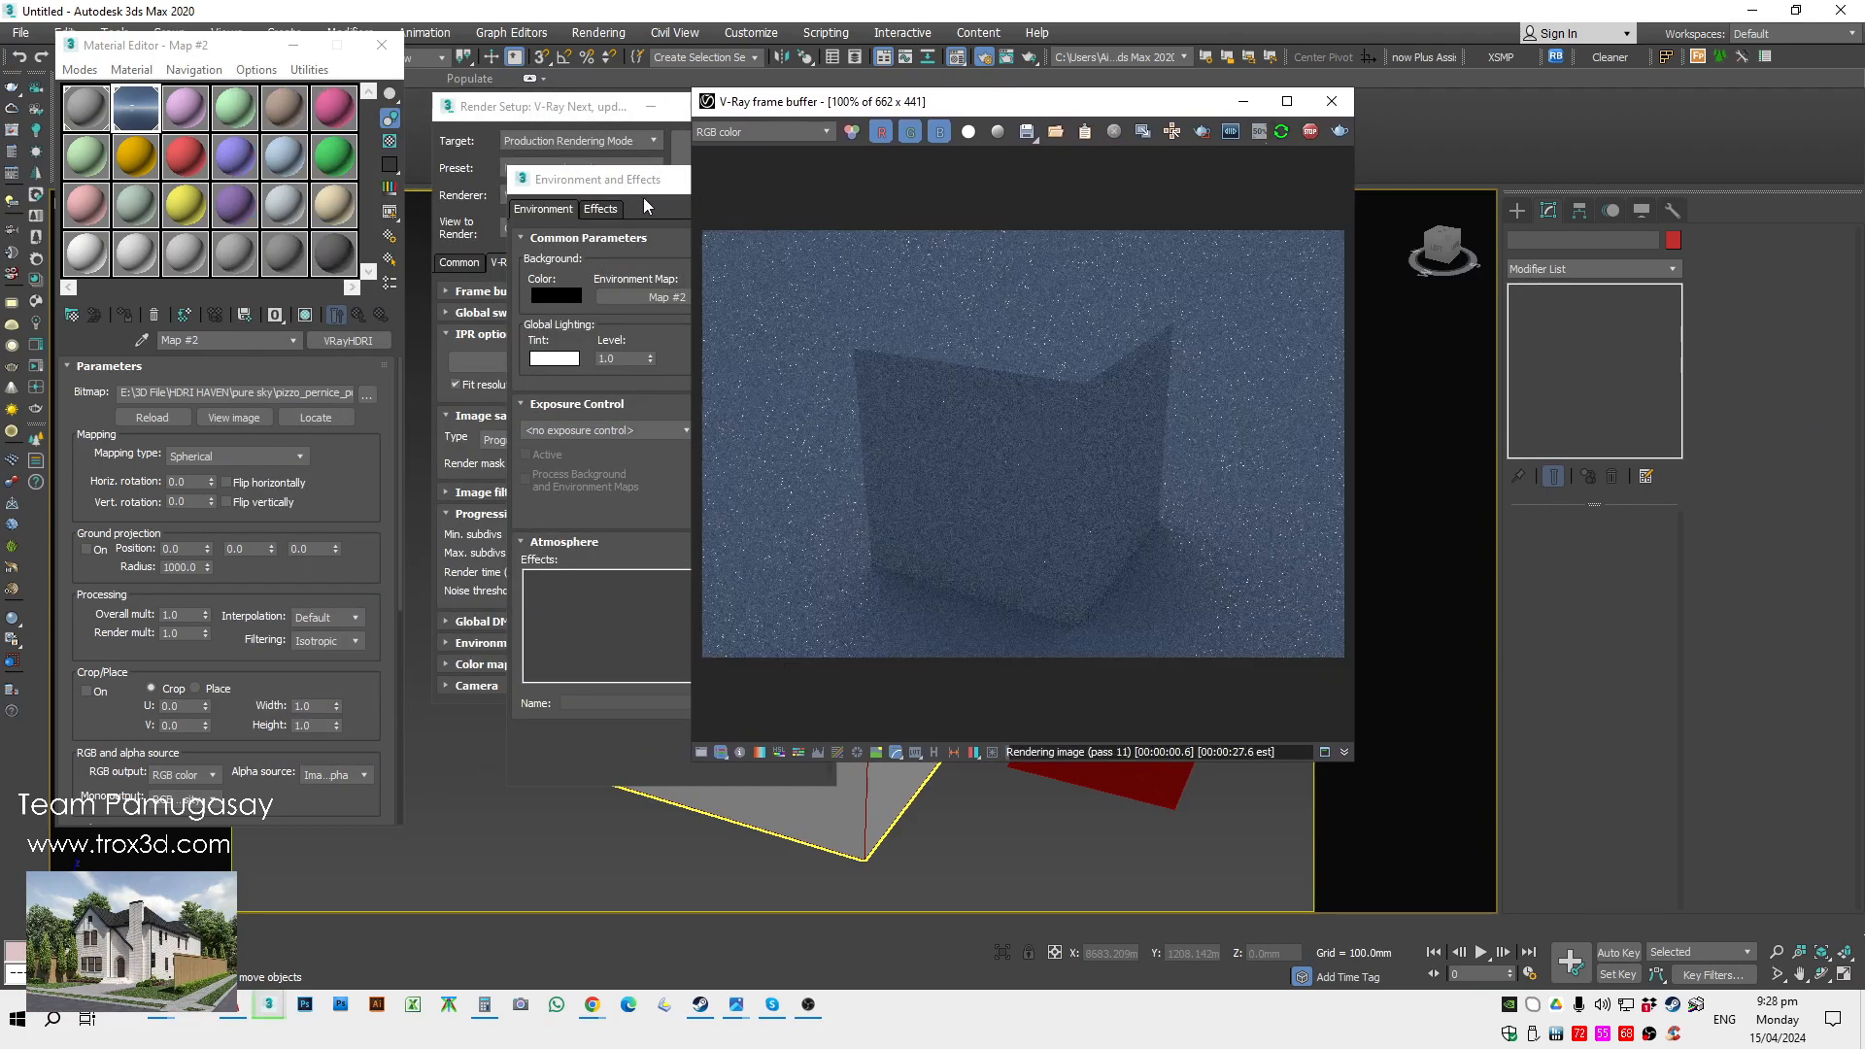
drag(794, 108, 1004, 126)
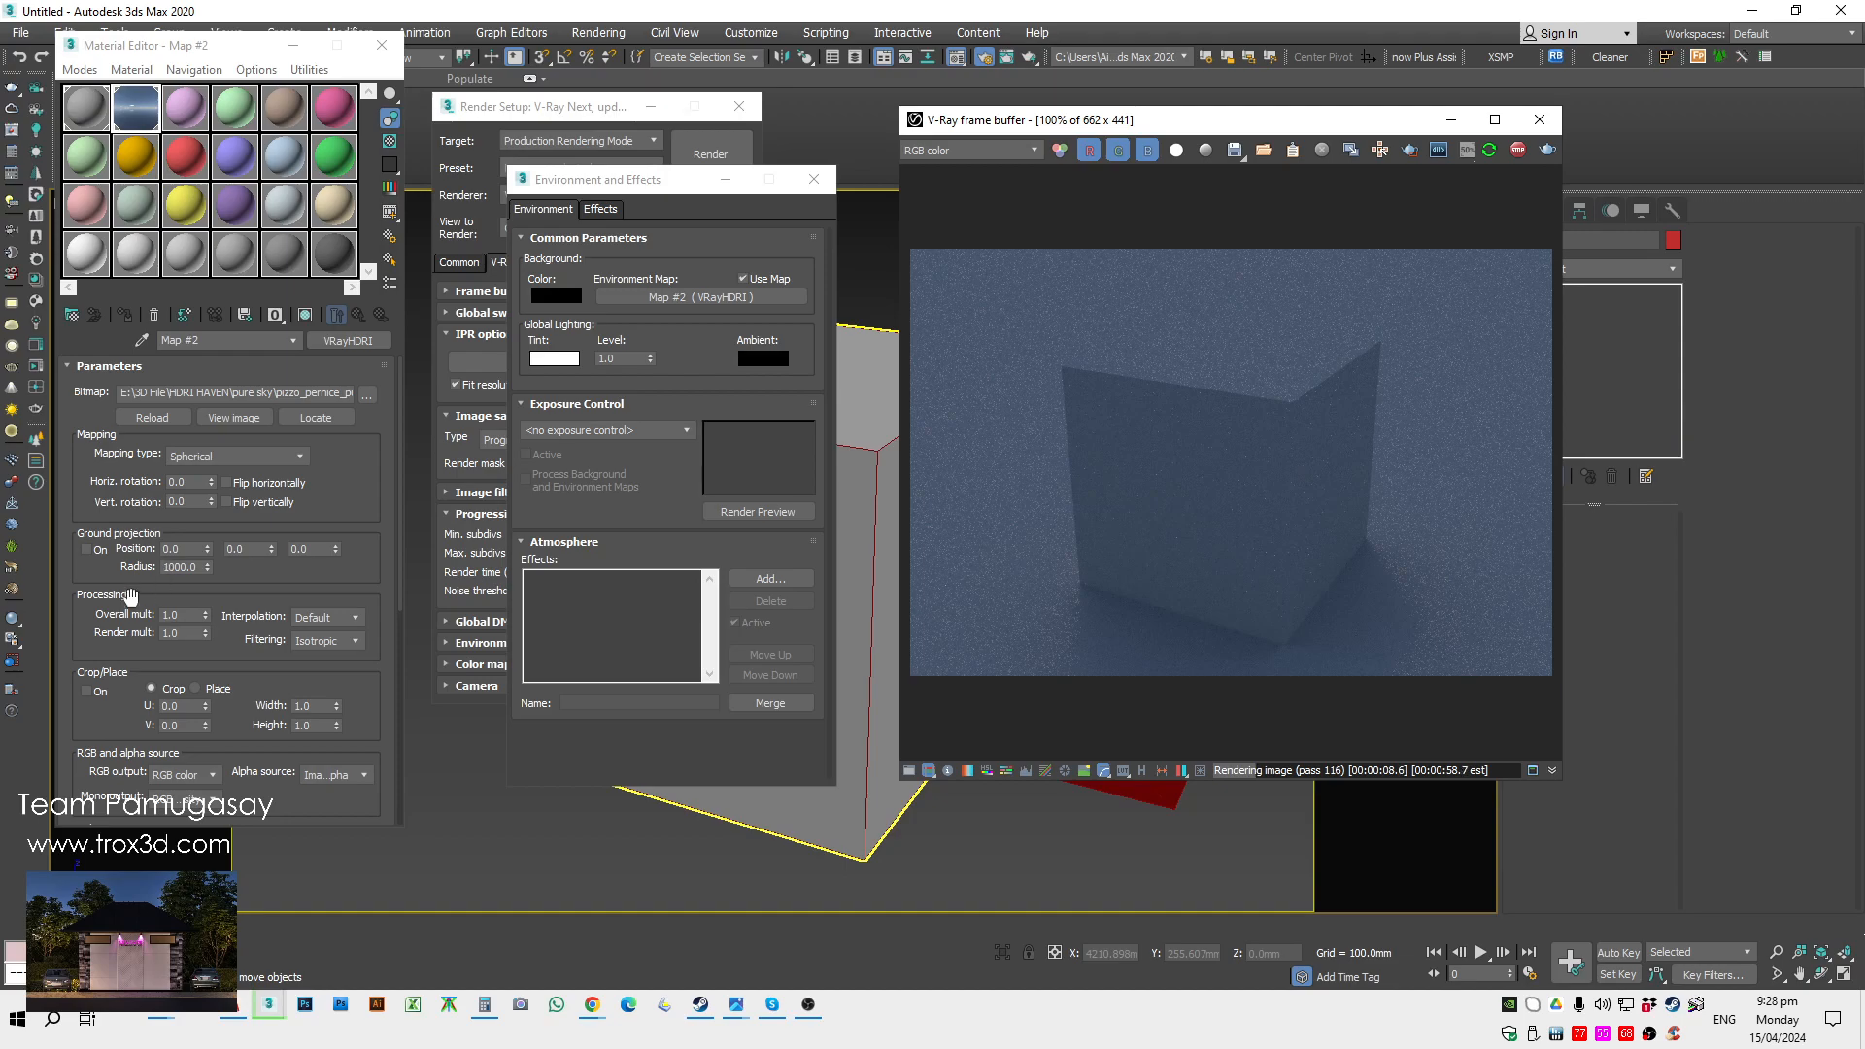
Try an overall multiplier and a render multiplier of 2 on the HDRI map in the interactive render
drag(138, 614, 145, 595)
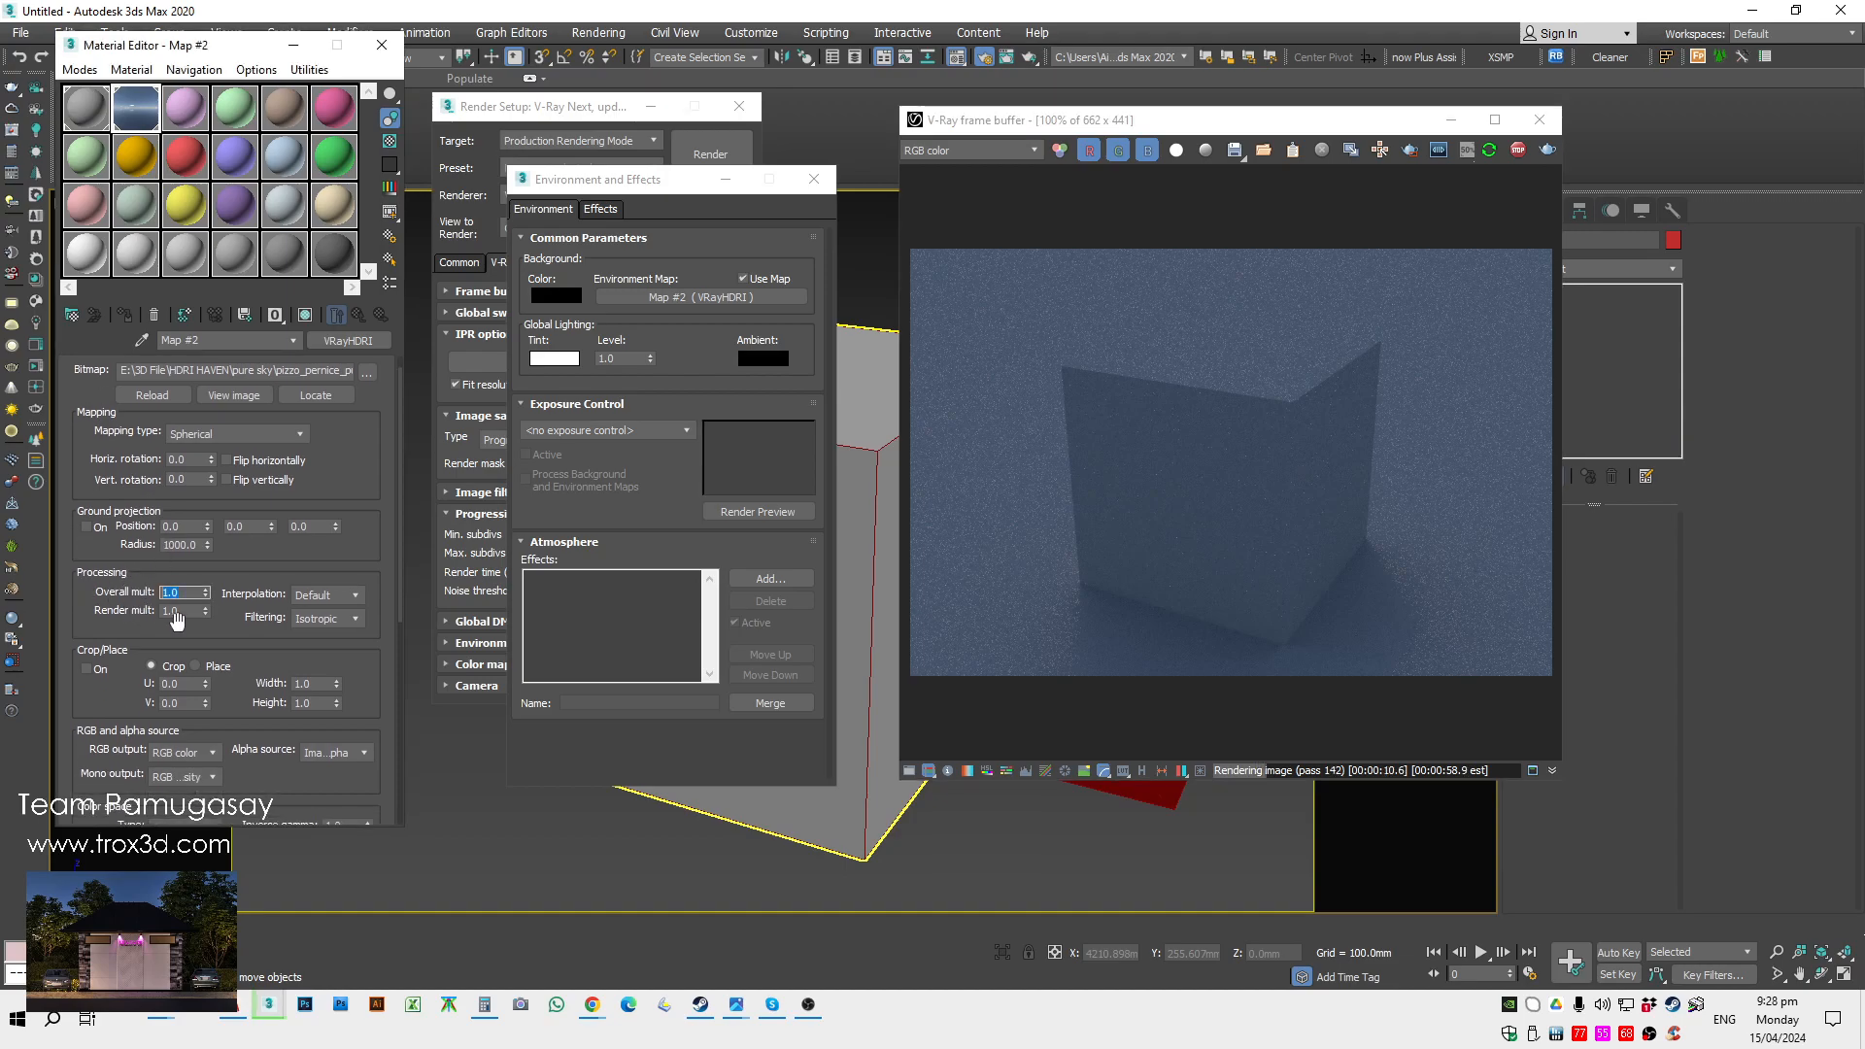
text(2)
key(Tab)
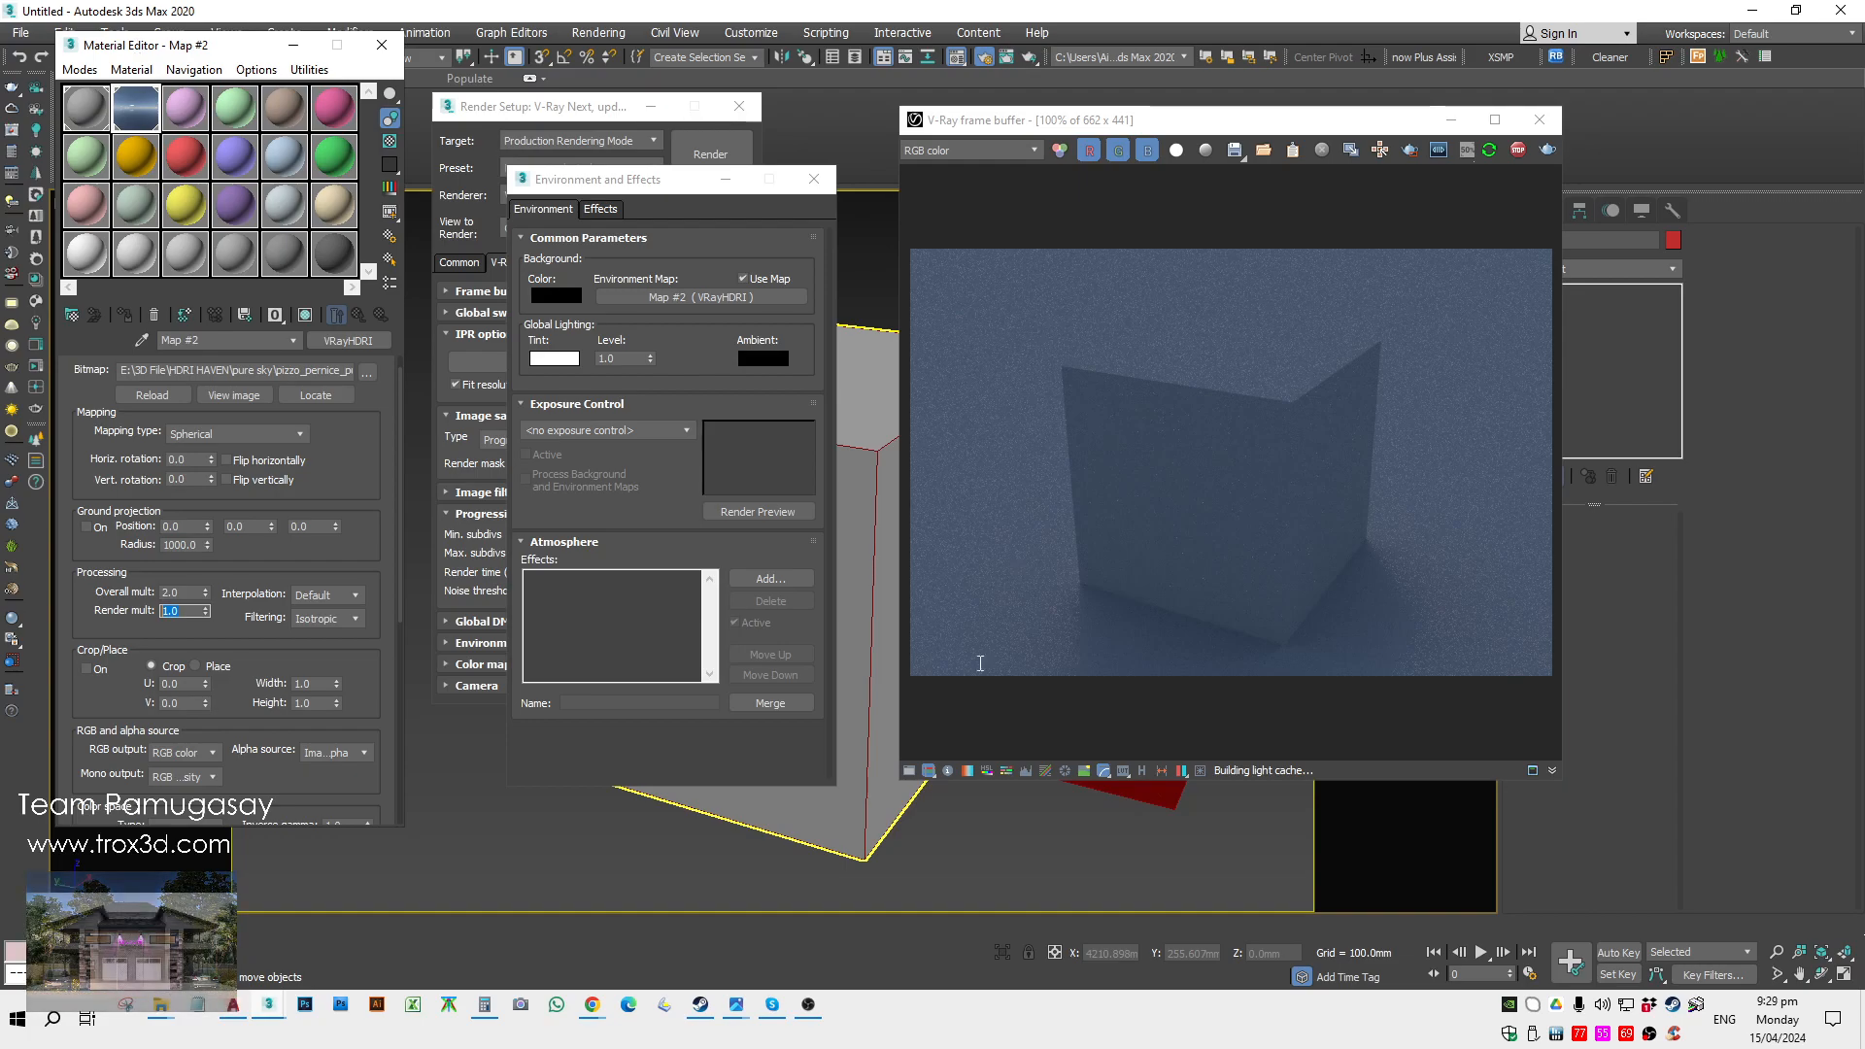
text(2)
key(Return)
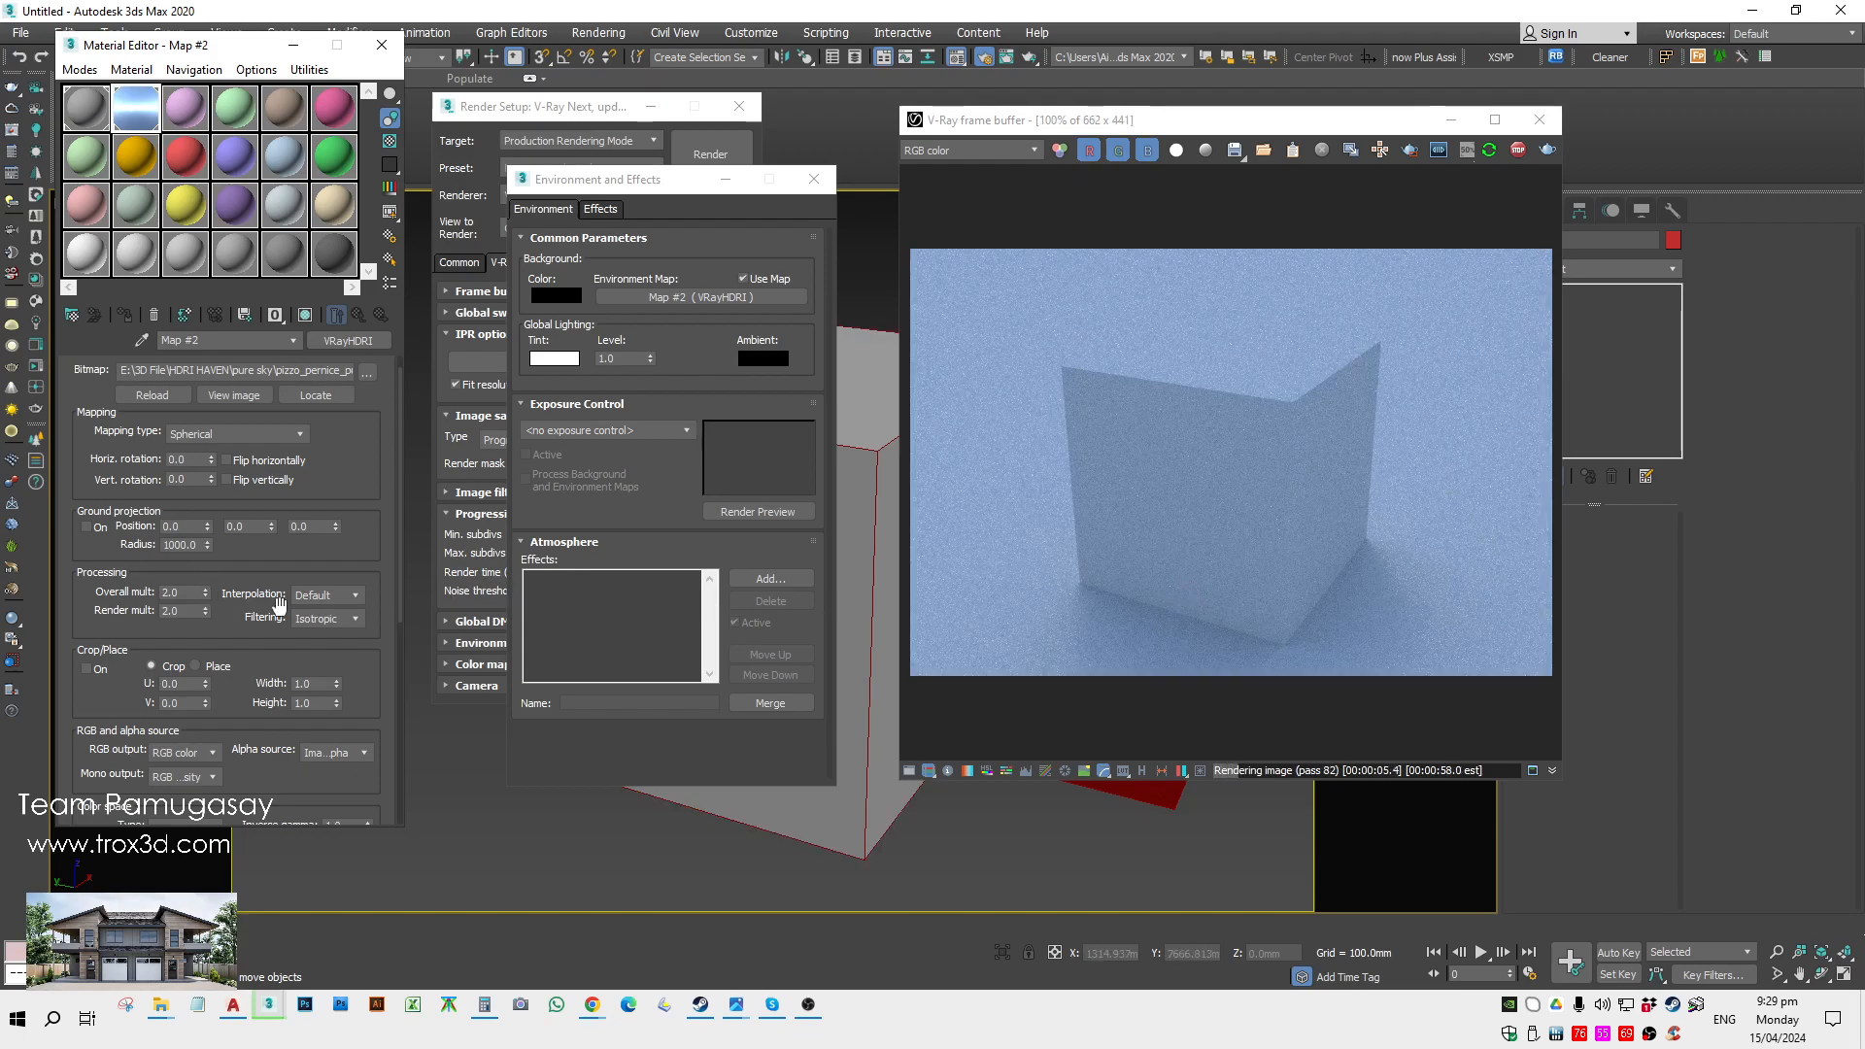
Try Elliptical filtering on the HDRI map and return the filtering to Isotropic
click(352, 623)
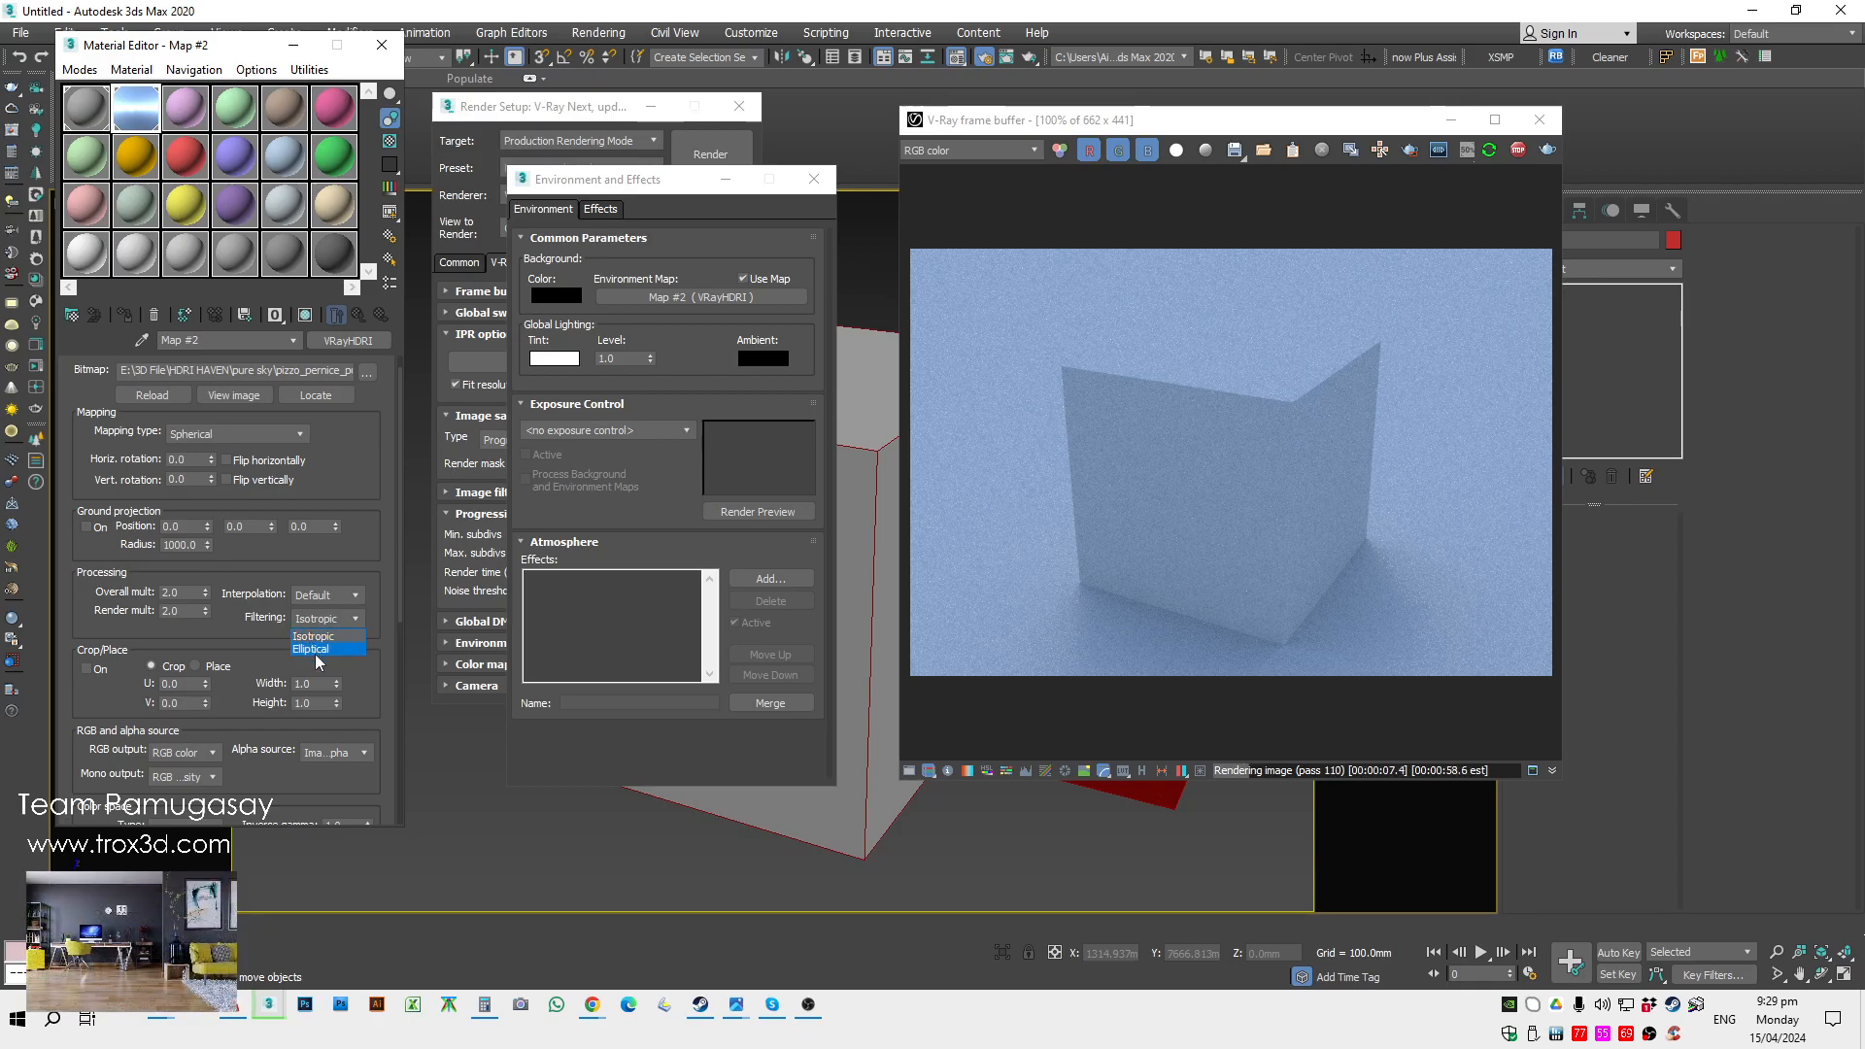
click(328, 650)
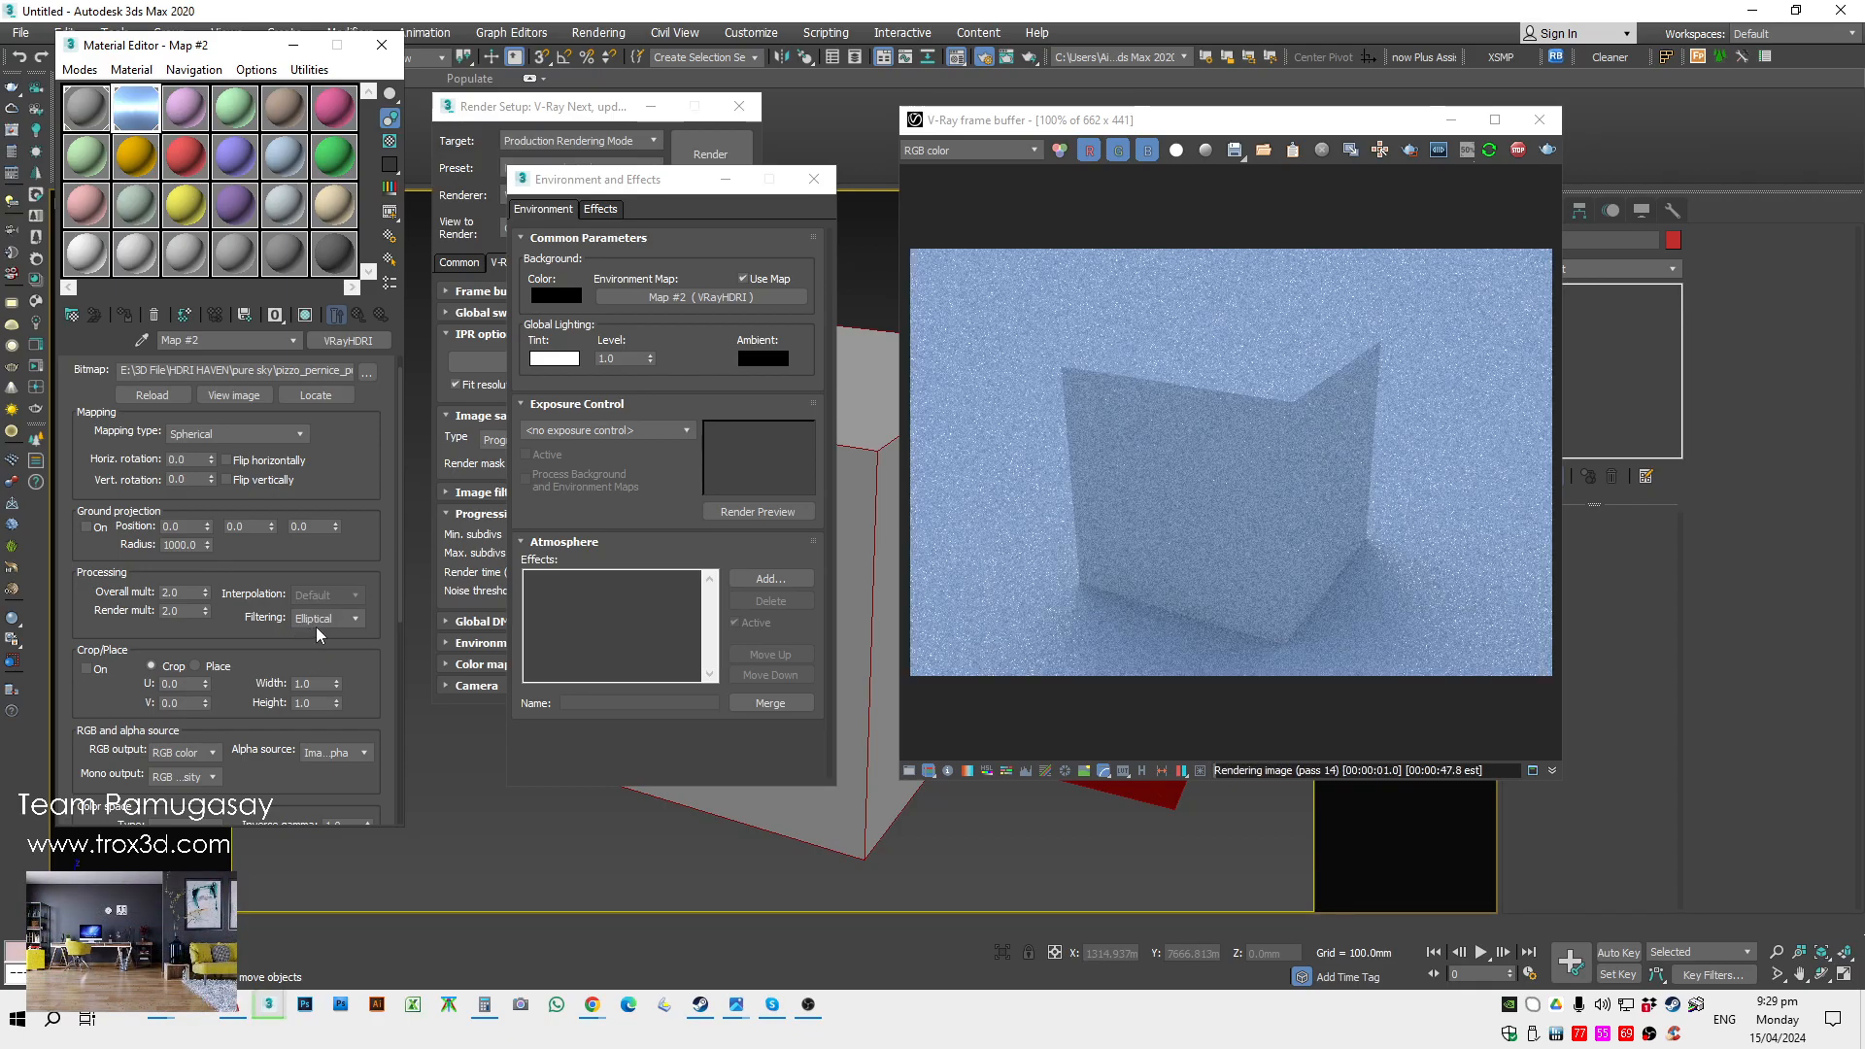
click(330, 622)
click(313, 638)
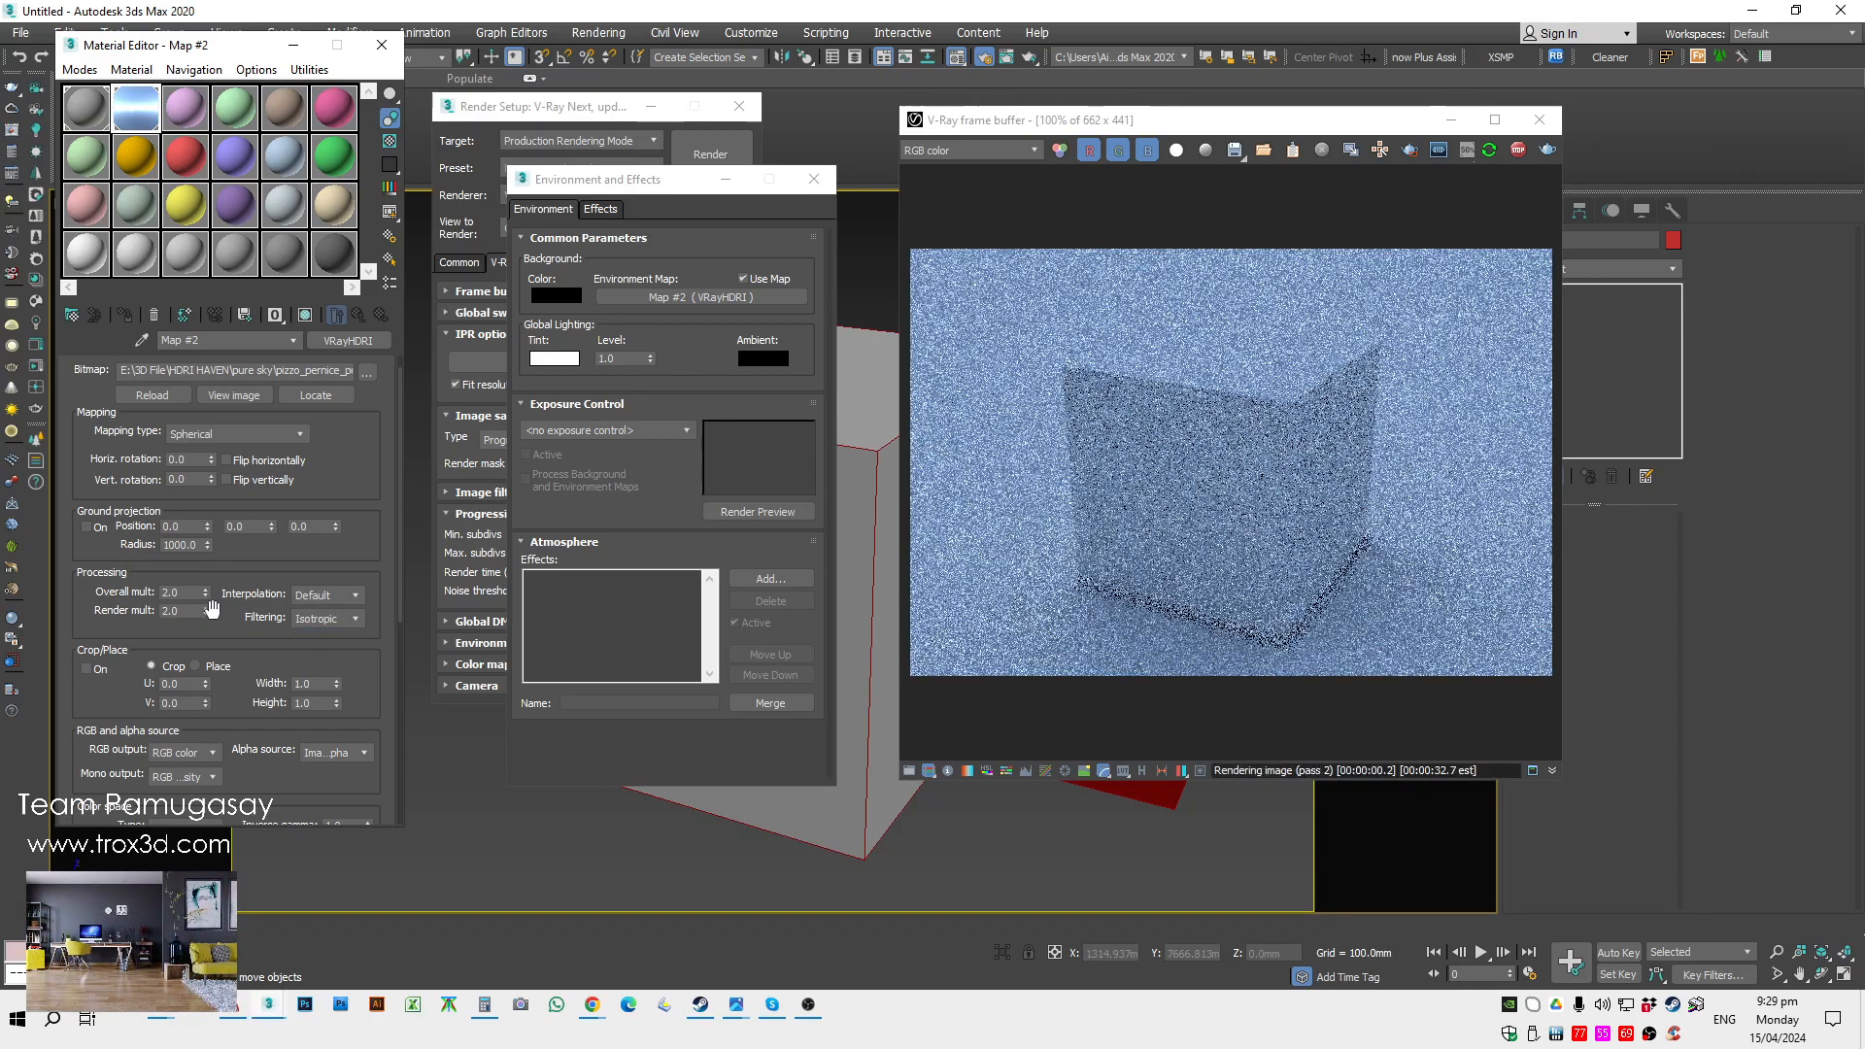
Set the HDRI map's overall and render multipliers back to 1 and stop the interactive rendering
drag(191, 591, 73, 616)
text(1)
key(Return)
double_click(181, 610)
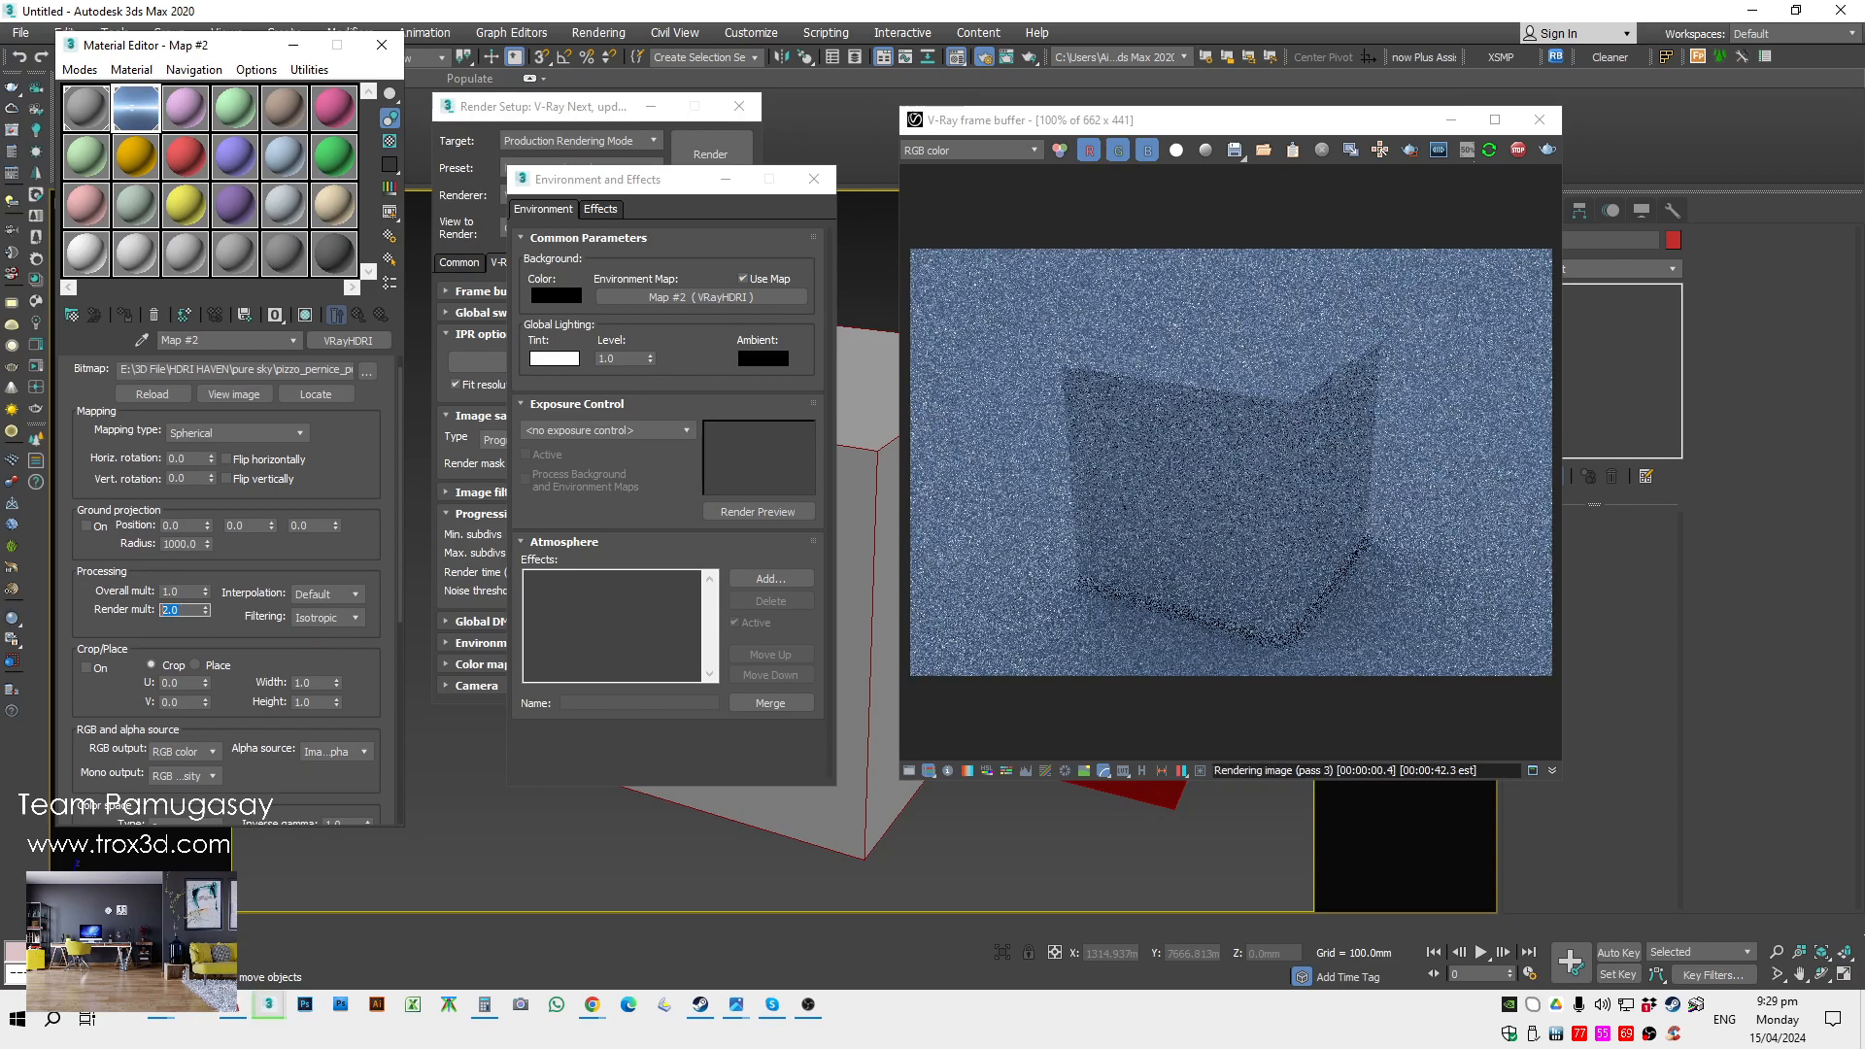
text(1)
key(Return)
scroll(217, 607, down, 2)
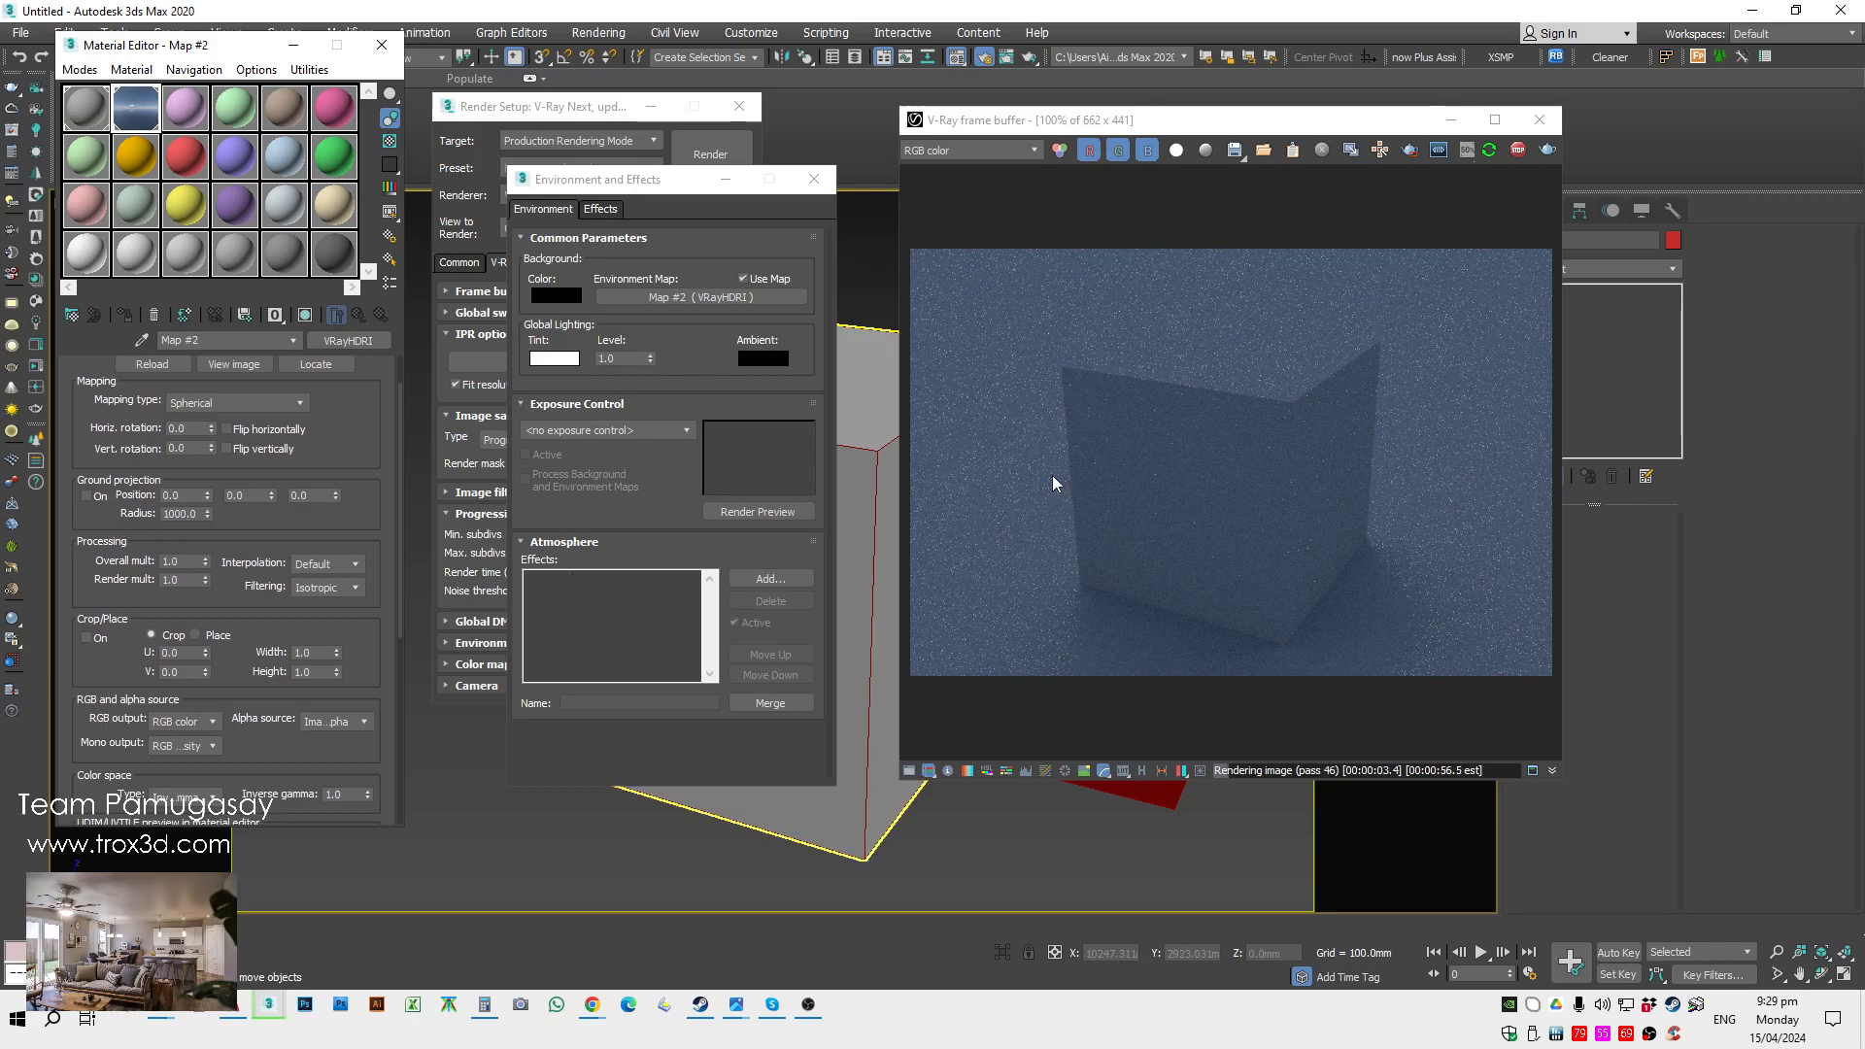
click(1517, 149)
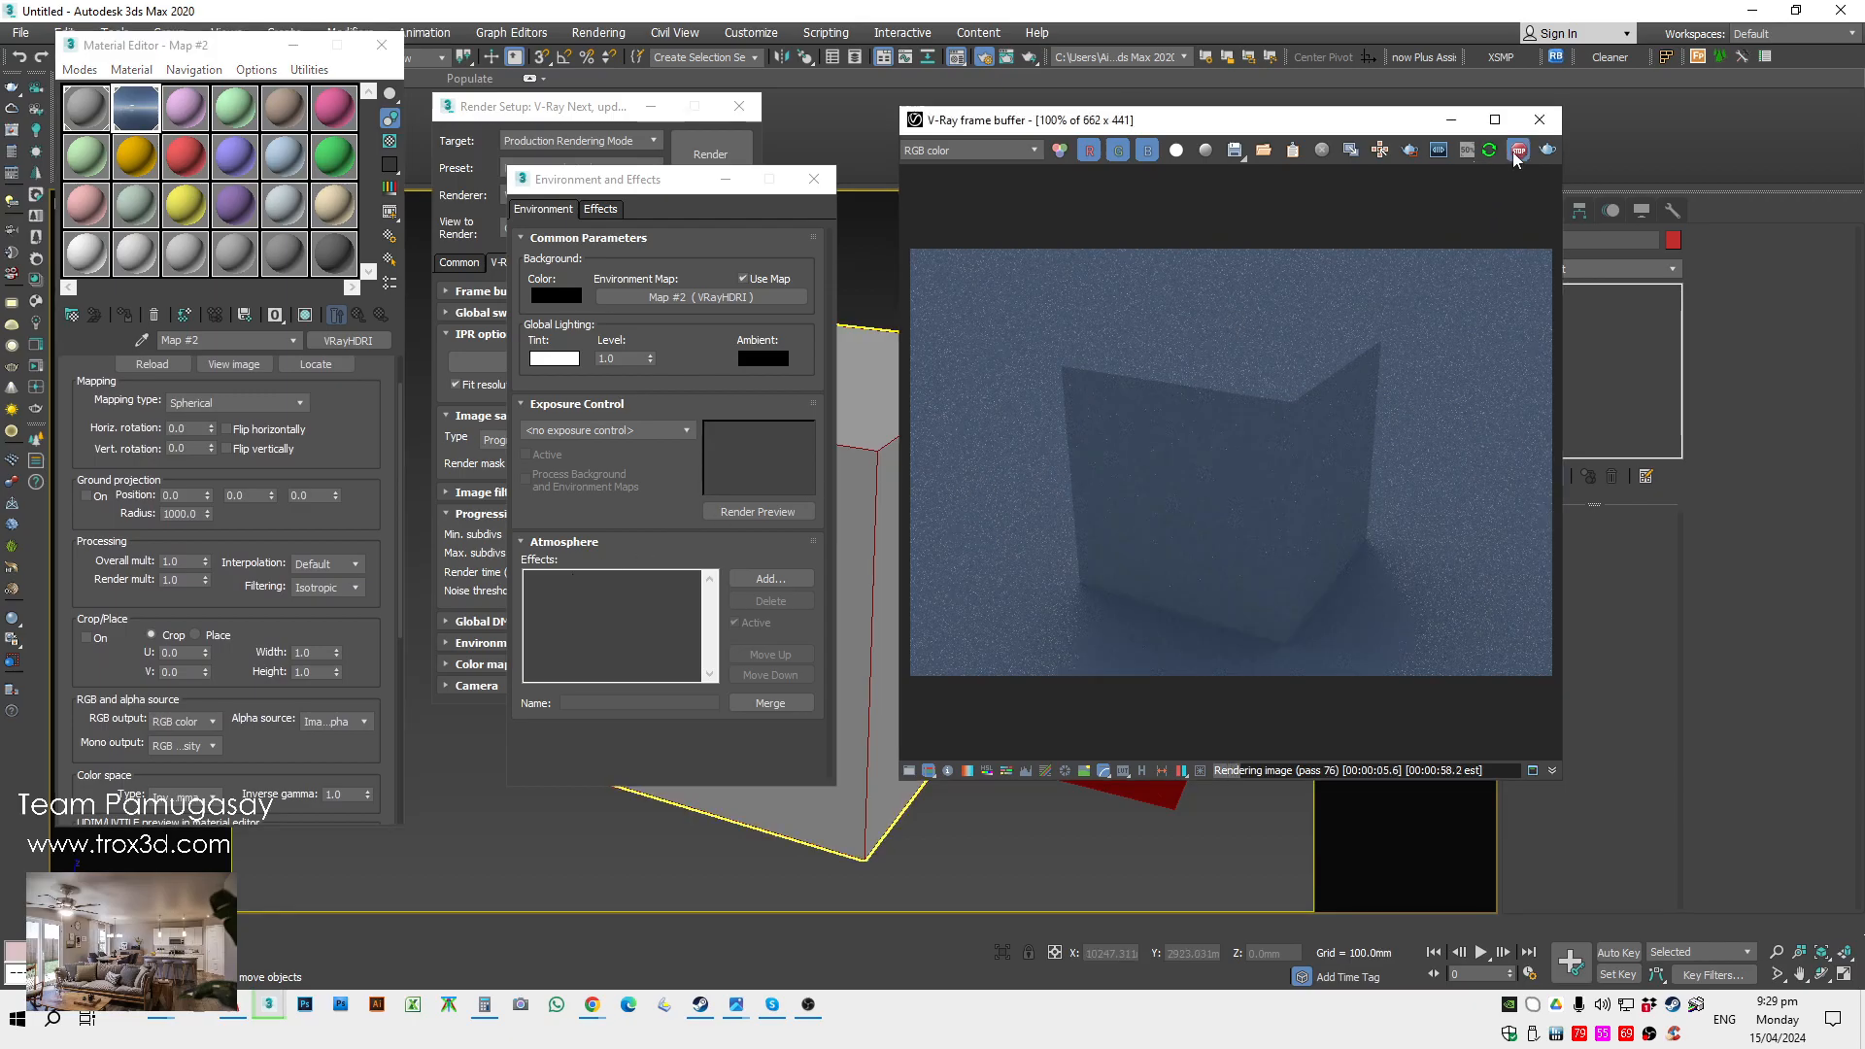